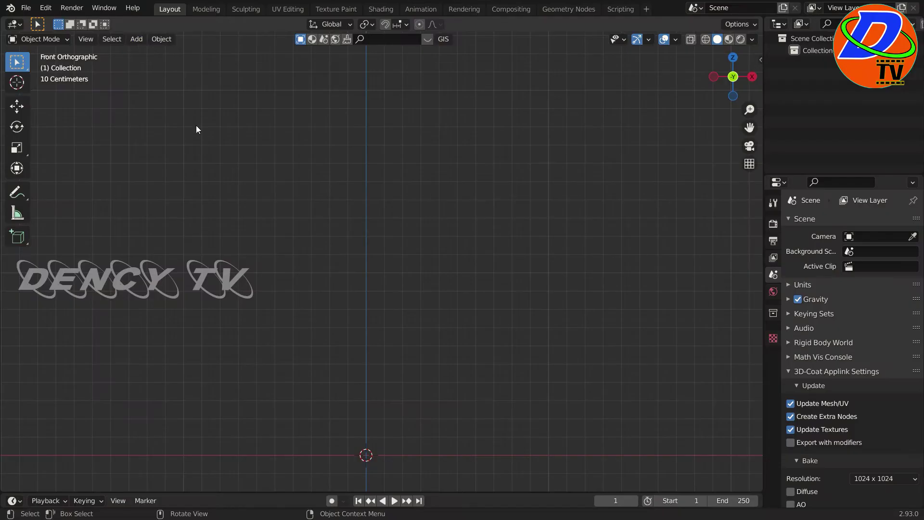
# Step: Open the Add > Mesh menu in the 3D viewport header
pyautogui.click(137, 39)
pyautogui.moveTo(152, 53)
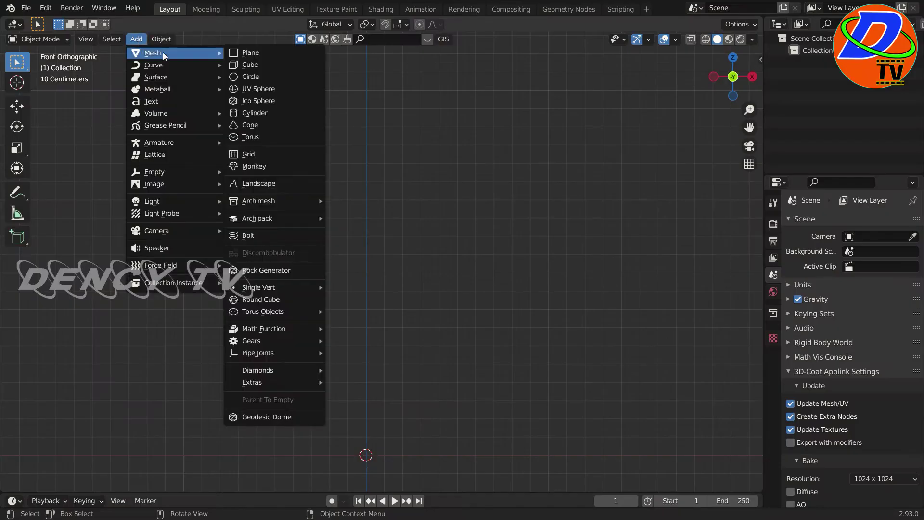
# Step: Add a cube and raise its geometry along Z to sit on the ground
pyautogui.click(243, 65)
pyautogui.scroll(-4, 453, 302)
pyautogui.press('Tab')
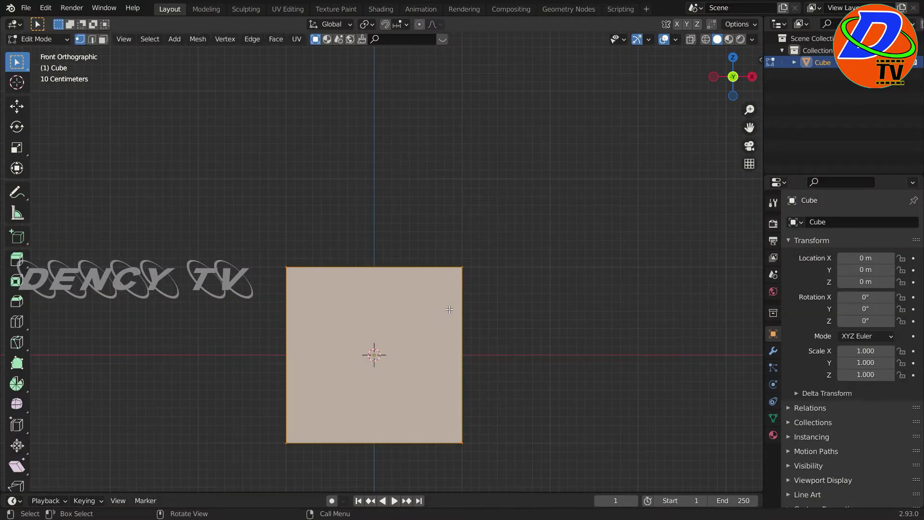
pyautogui.press('g')
pyautogui.press('z')
pyautogui.click(456, 218)
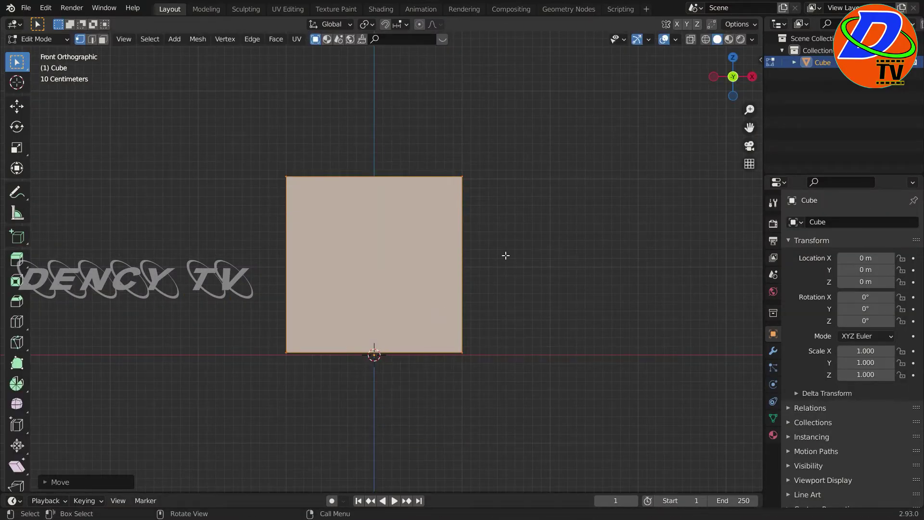
pyautogui.press('Tab')
# Step: Scale the cube to about 1.988, then flatten it along Y into a thin board
pyautogui.press('s')
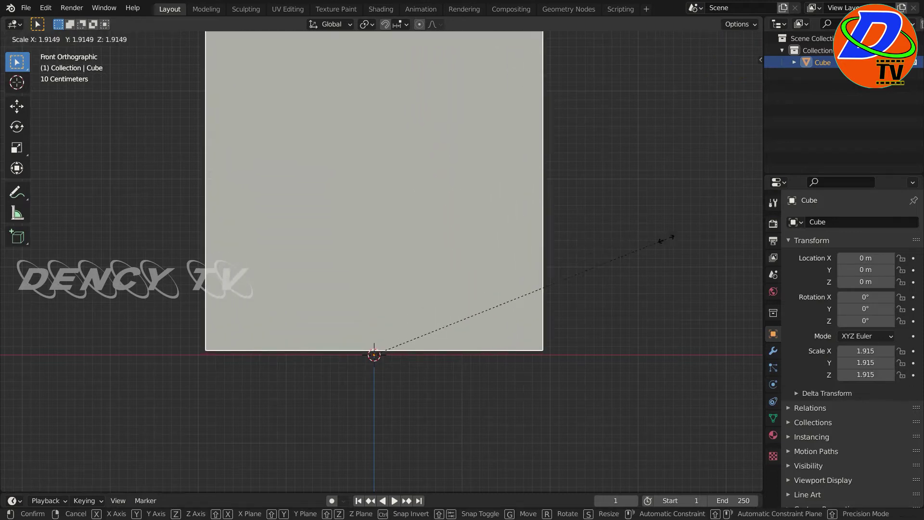
pyautogui.click(681, 243)
pyautogui.press('KP_Decimal')
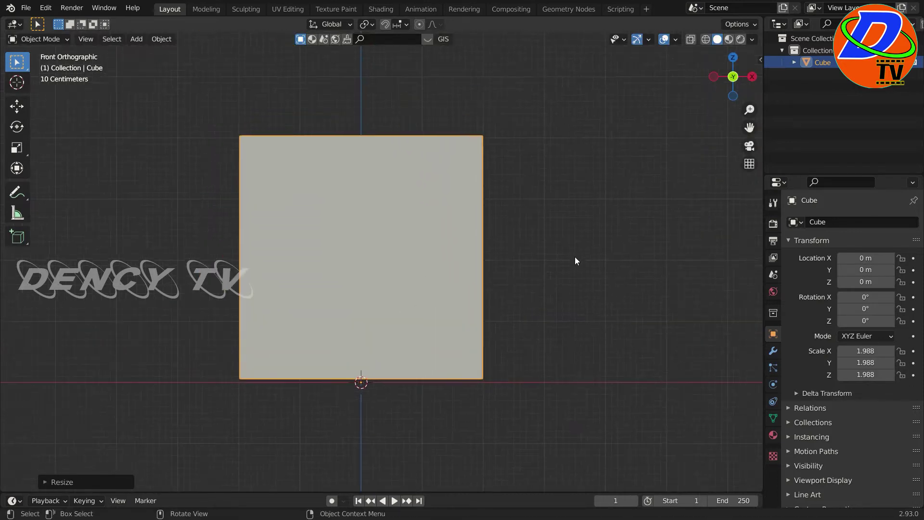
pyautogui.press('KP_3')
pyautogui.press('s')
pyautogui.press('y')
pyautogui.press('Return')
pyautogui.press('s')
pyautogui.press('y')
pyautogui.click(510, 344)
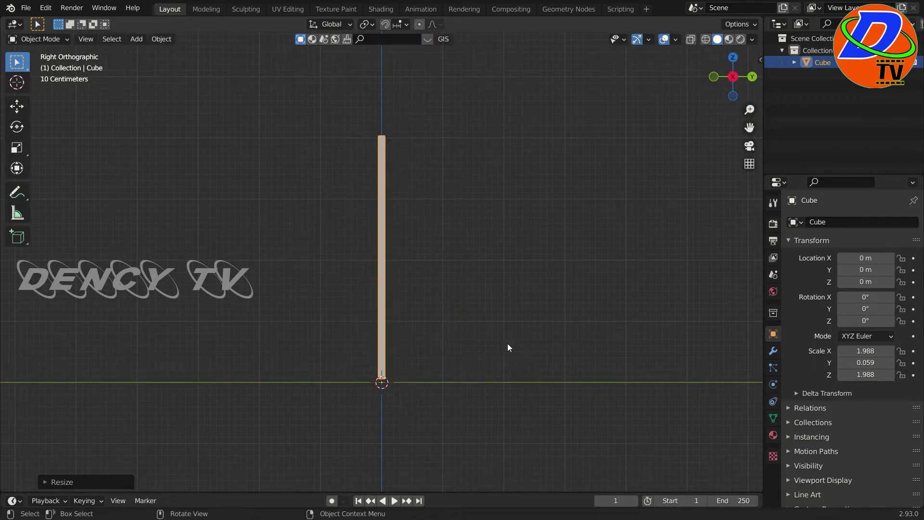
pyautogui.moveTo(507, 342); pyautogui.dragTo(634, 347, button='middle')
# Step: Give the board a new material with an Image Texture base colour, shown textured in the viewport
pyautogui.click(774, 435)
pyautogui.click(869, 272)
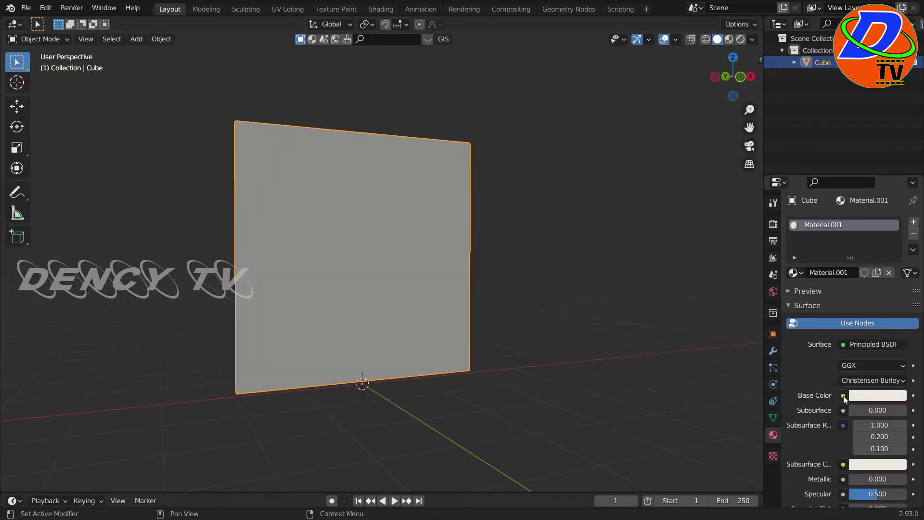
pyautogui.click(843, 396)
pyautogui.click(592, 292)
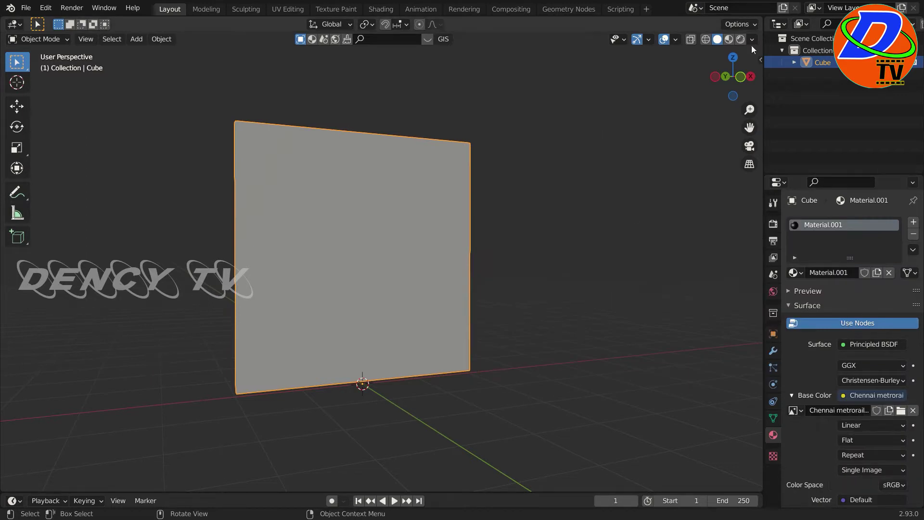
pyautogui.click(729, 39)
pyautogui.moveTo(625, 298); pyautogui.dragTo(393, 275, button='middle')
# Step: Switch to the UV Editing workspace with a front view of the board
pyautogui.click(288, 9)
pyautogui.press('KP_1')
pyautogui.scroll(3, 577, 273)
# Step: Select the front face and trial-place its UV island over the CHENNAI text, then undo
pyautogui.scroll(2, 577, 271)
pyautogui.press('t')
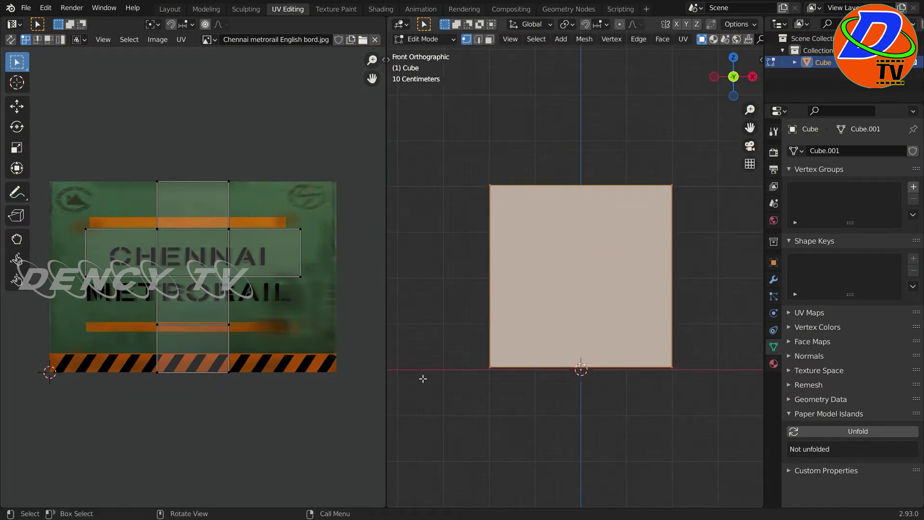
pyautogui.hotkey('alt', 'a')
pyautogui.press('3')
pyautogui.click(603, 293)
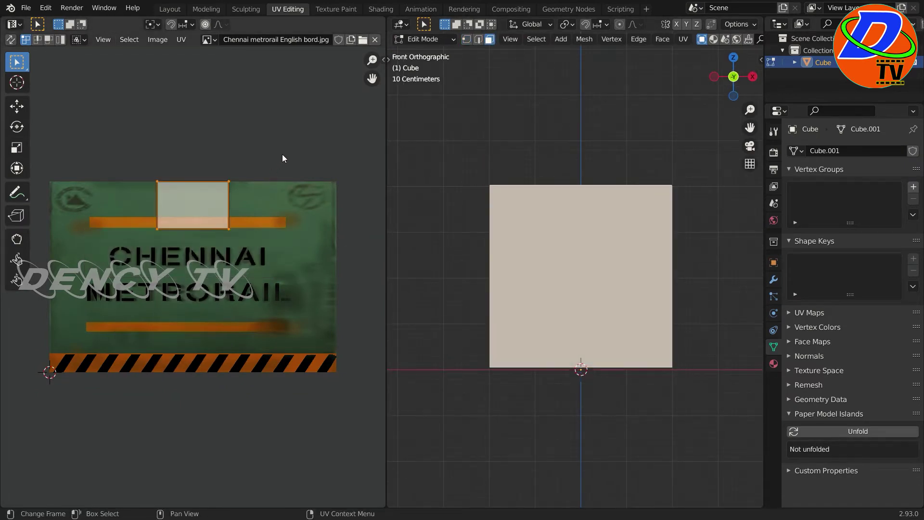
pyautogui.press('g')
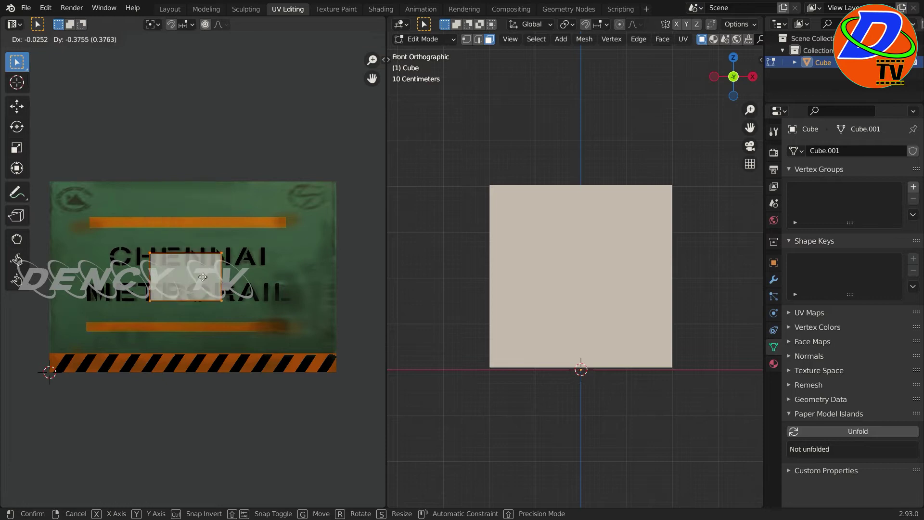
pyautogui.click(202, 271)
pyautogui.press('z')
pyautogui.click(674, 351)
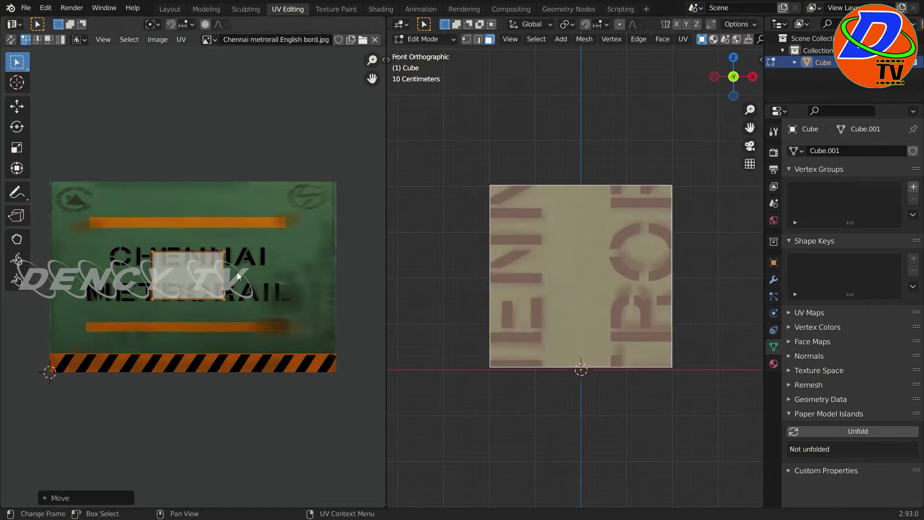
pyautogui.hotkey('ctrl', 'z')
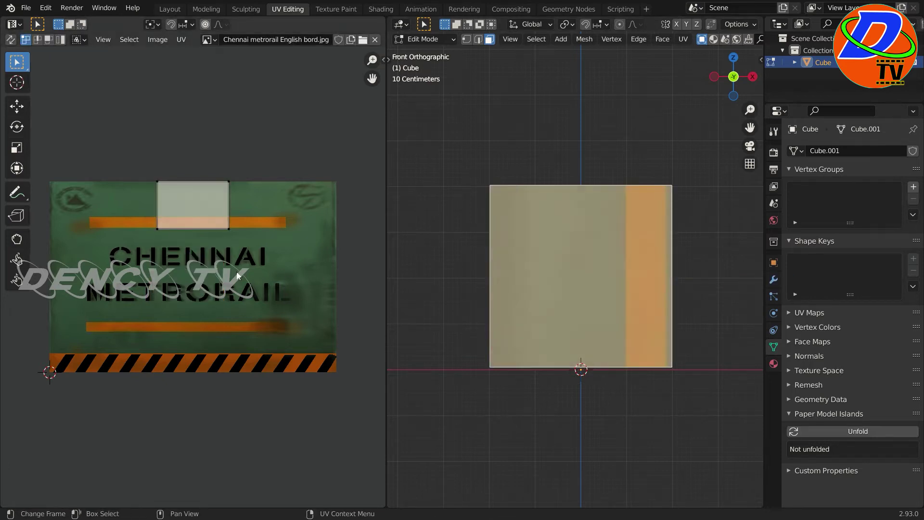
# Step: Rotate the whole UV layout 180 degrees so the text reads upright and stretch it horizontally
pyautogui.press('a')
pyautogui.press('a')
pyautogui.press('r')
pyautogui.write('9')
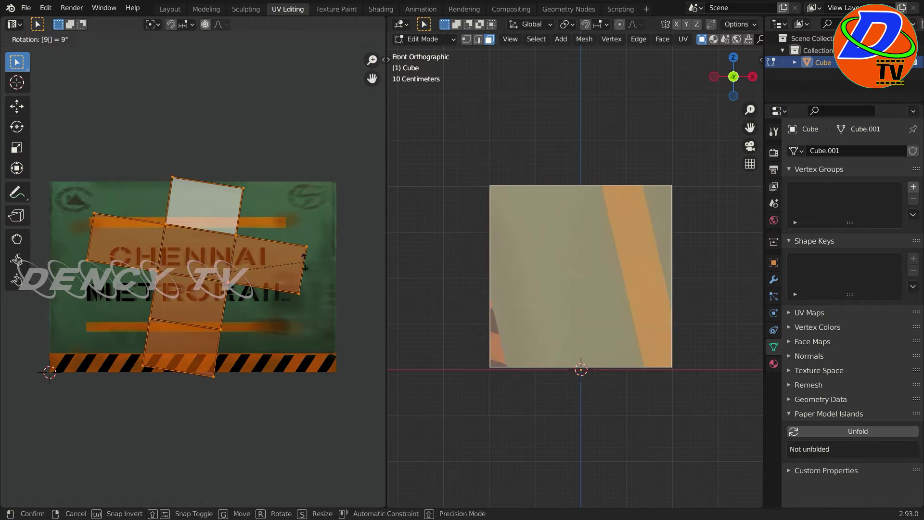
pyautogui.press('0')
pyautogui.press('Return')
pyautogui.press('r')
pyautogui.press('1')
pyautogui.press('8')
pyautogui.press('0')
pyautogui.press('Return')
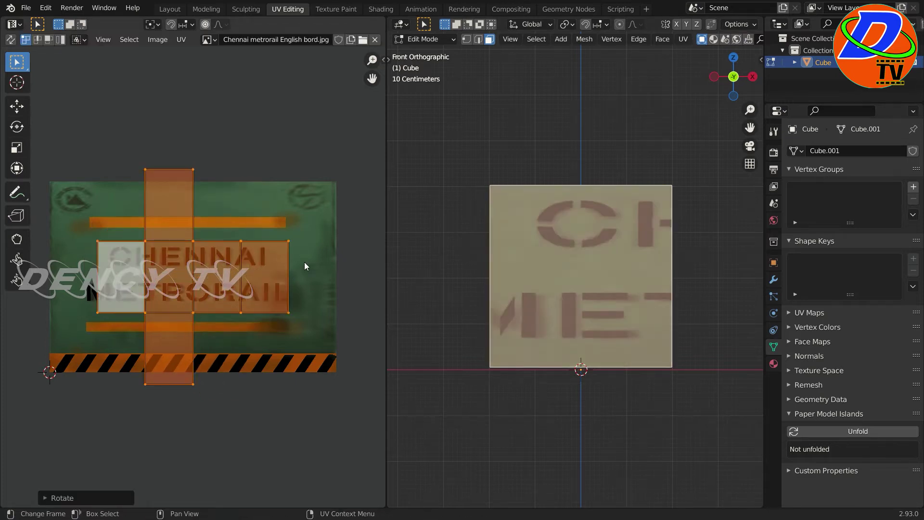
pyautogui.press('s')
pyautogui.press('x')
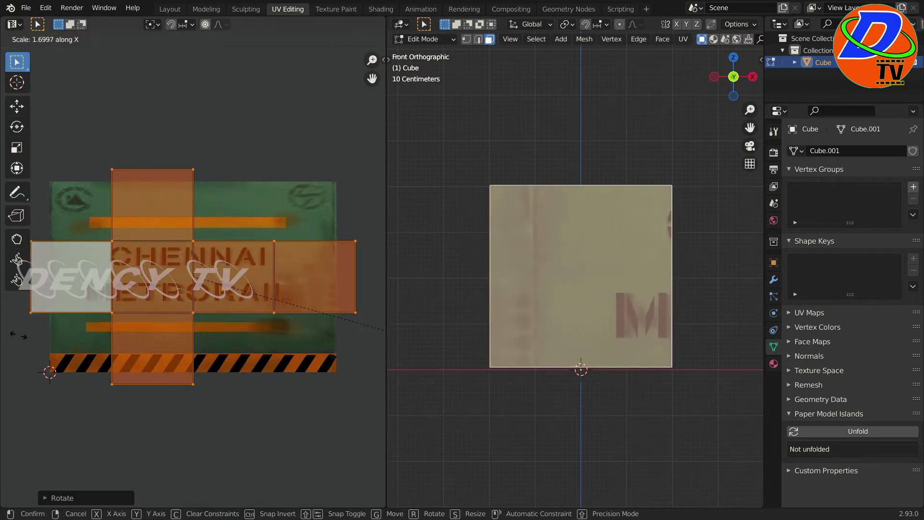
pyautogui.press('Return')
# Step: Move the front-face island to the image's upper-left and stretch it right and down over the image
pyautogui.click(101, 304)
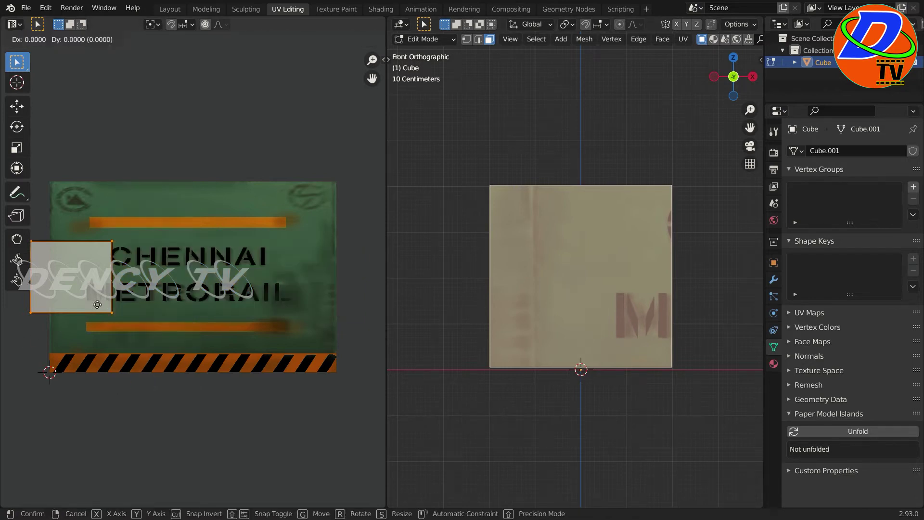
pyautogui.click(114, 245)
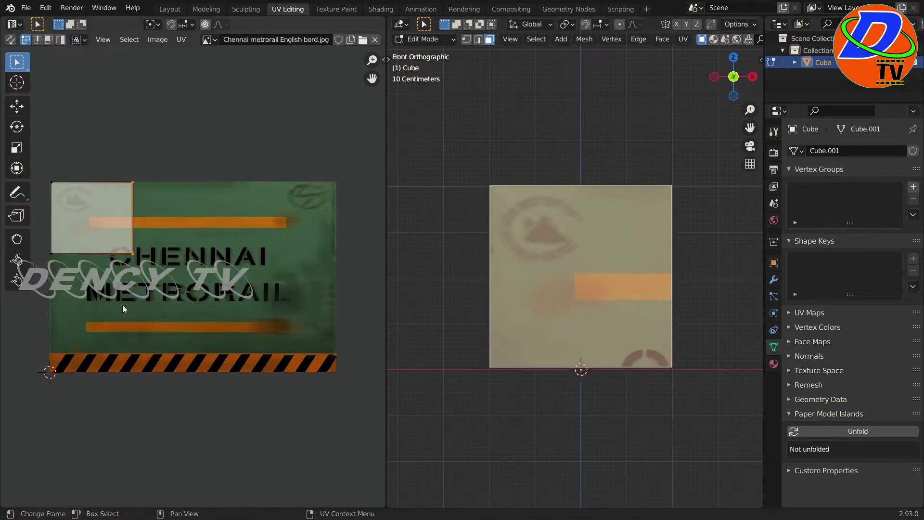
pyautogui.press('g')
pyautogui.press('x')
pyautogui.click(329, 323)
pyautogui.press('g')
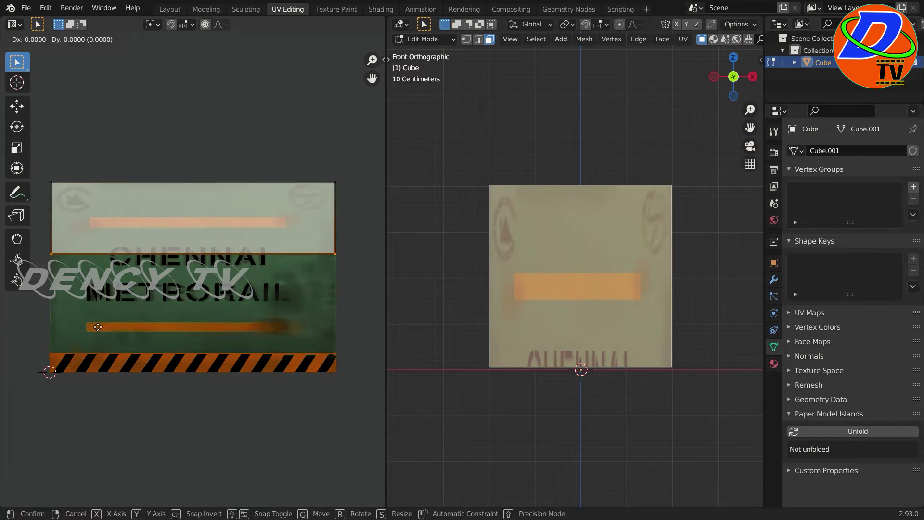
pyautogui.press('y')
pyautogui.click(100, 441)
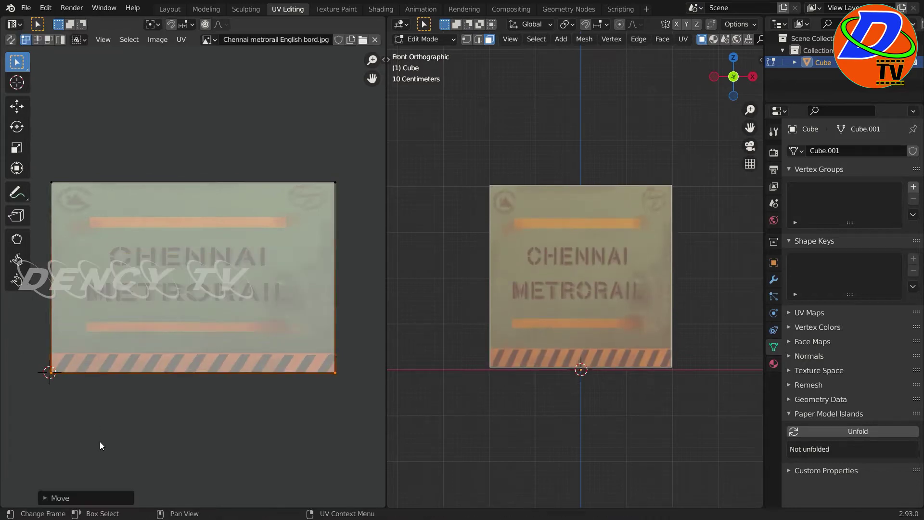
pyautogui.click(509, 417)
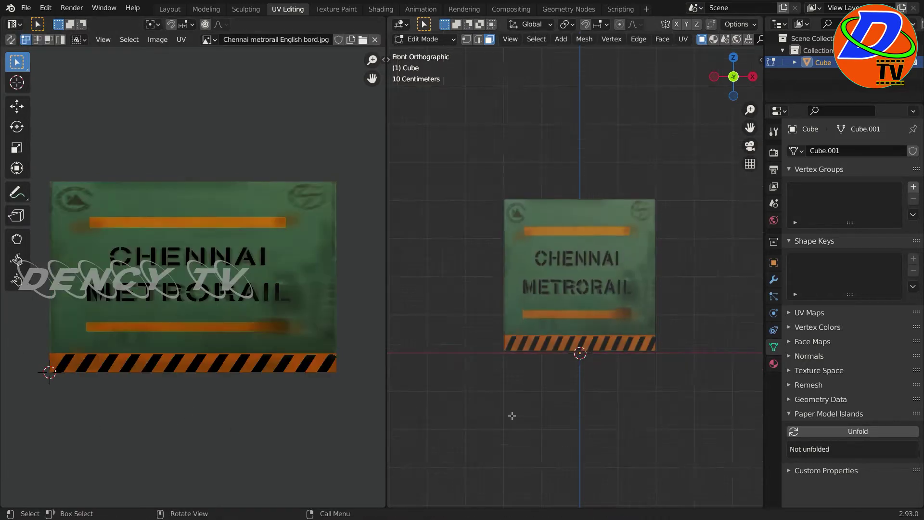
pyautogui.moveTo(509, 417); pyautogui.dragTo(724, 415, button='middle')
# Step: Snap the island's left and right edges to the image's left and right sides
pyautogui.press('a')
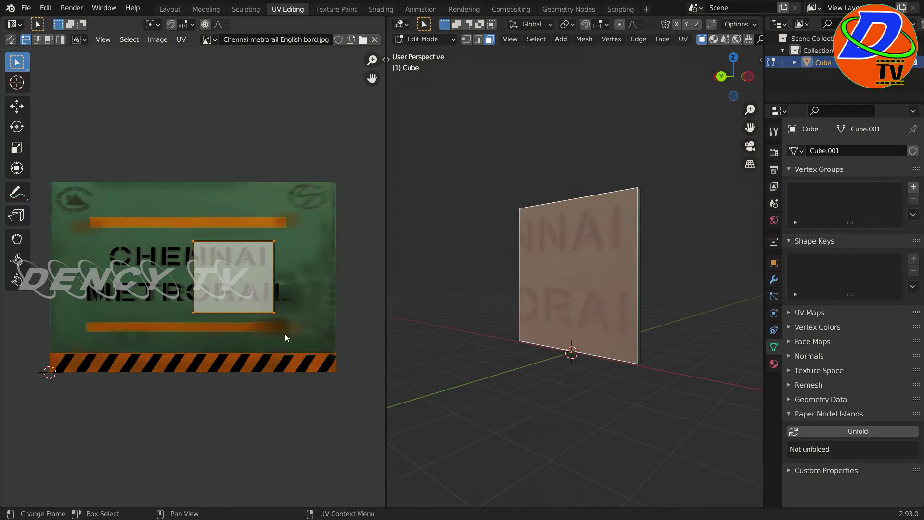
pyautogui.moveTo(183, 231); pyautogui.dragTo(213, 375)
pyautogui.press('g')
pyautogui.press('x')
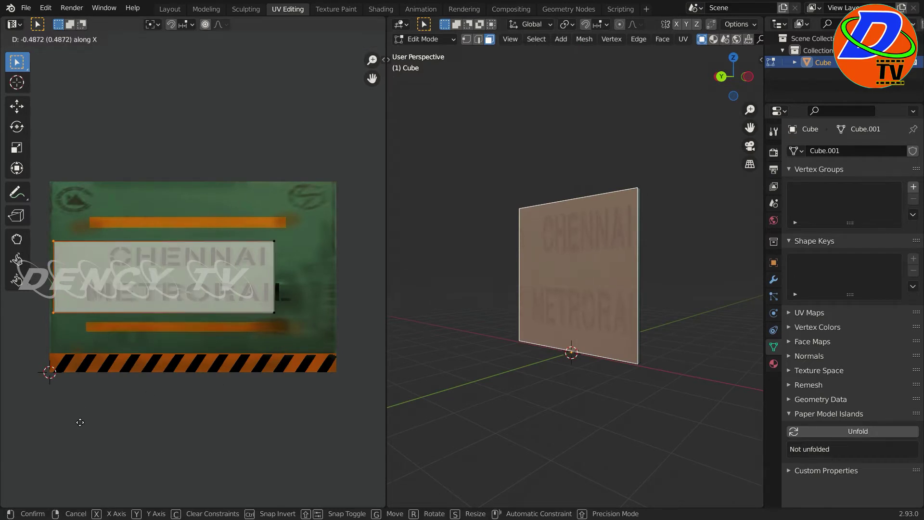
pyautogui.click(81, 422)
pyautogui.moveTo(297, 214); pyautogui.dragTo(251, 315)
pyautogui.press('g')
pyautogui.press('x')
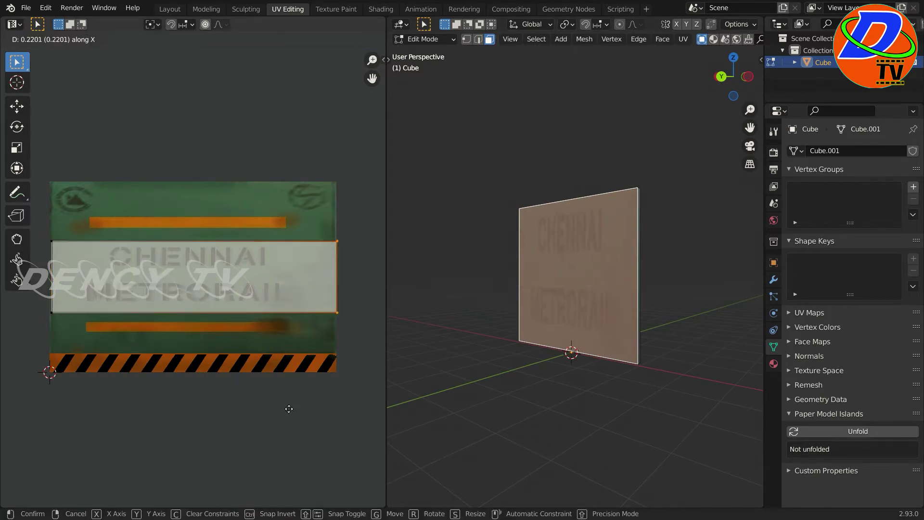
pyautogui.click(289, 408)
# Step: Snap the island's bottom and top edges to the image edges, then return to Layout
pyautogui.moveTo(362, 310); pyautogui.dragTo(155, 394)
pyautogui.press('g')
pyautogui.press('y')
pyautogui.click(167, 391)
pyautogui.moveTo(40, 248); pyautogui.dragTo(40, 236)
pyautogui.press('g')
pyautogui.press('y')
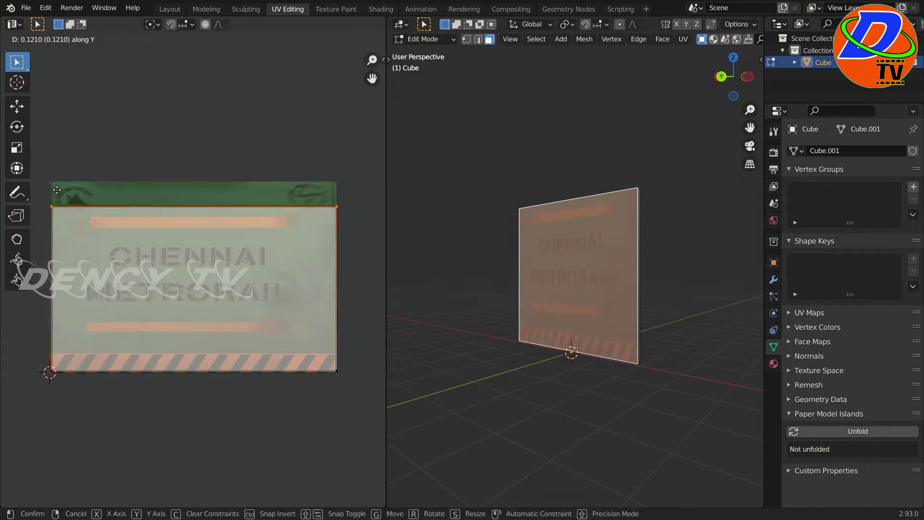
pyautogui.click(64, 165)
pyautogui.click(175, 10)
pyautogui.click(587, 313)
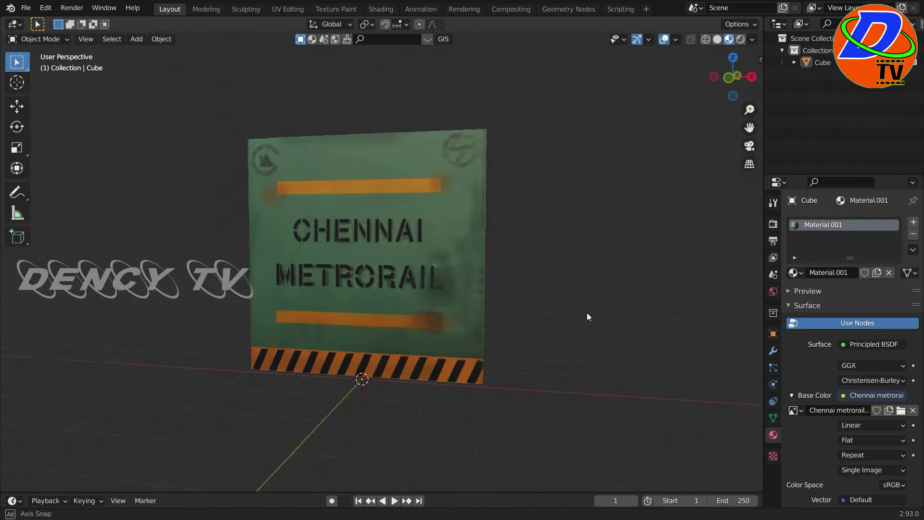
# Step: Put the board back in Edit Mode in UV Editing with its whole mesh selected
pyautogui.moveTo(588, 313); pyautogui.dragTo(390, 288, button='middle')
pyautogui.click(388, 285)
pyautogui.press('Tab')
pyautogui.press('Tab')
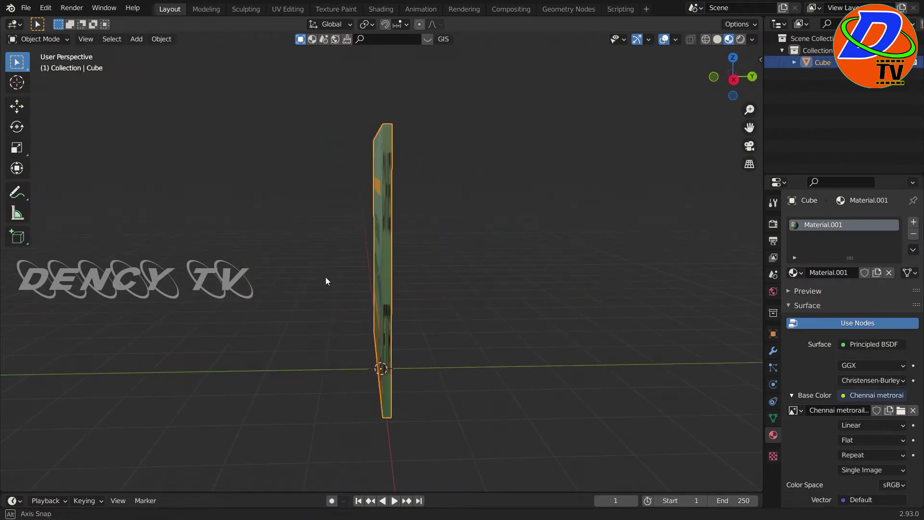
pyautogui.moveTo(325, 281); pyautogui.dragTo(415, 218, button='middle')
pyautogui.click(288, 11)
pyautogui.moveTo(623, 310)
pyautogui.mouseDown(button='middle')
pyautogui.moveTo(611, 300)
pyautogui.moveTo(625, 312)
pyautogui.mouseUp(button='middle')
pyautogui.press('a')
pyautogui.hotkey('alt', 'a')
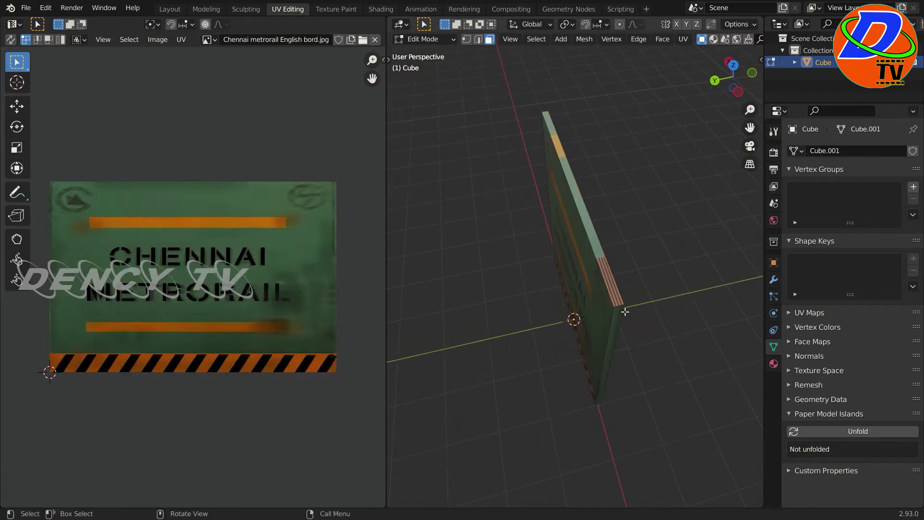
pyautogui.press('a')
pyautogui.moveTo(462, 363); pyautogui.dragTo(553, 351, button='middle')
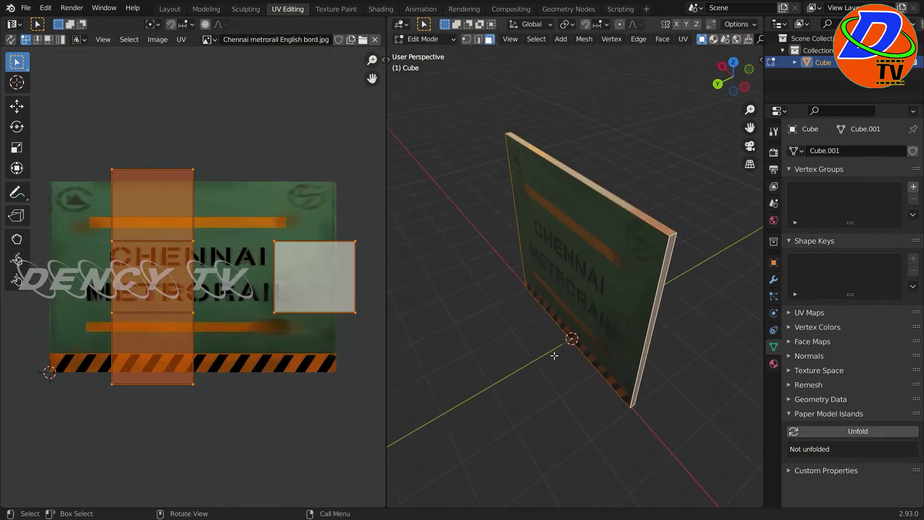
# Step: Shrink the side faces' UVs into a small strip at the texture's right edge, then return to Layout
pyautogui.click(318, 284)
pyautogui.press('g')
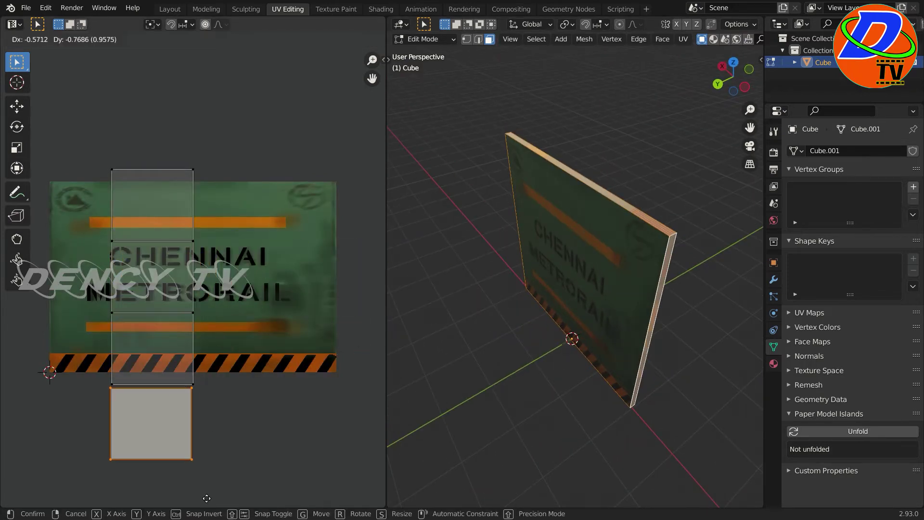
pyautogui.click(209, 498)
pyautogui.moveTo(259, 501); pyautogui.dragTo(72, 112)
pyautogui.press('s')
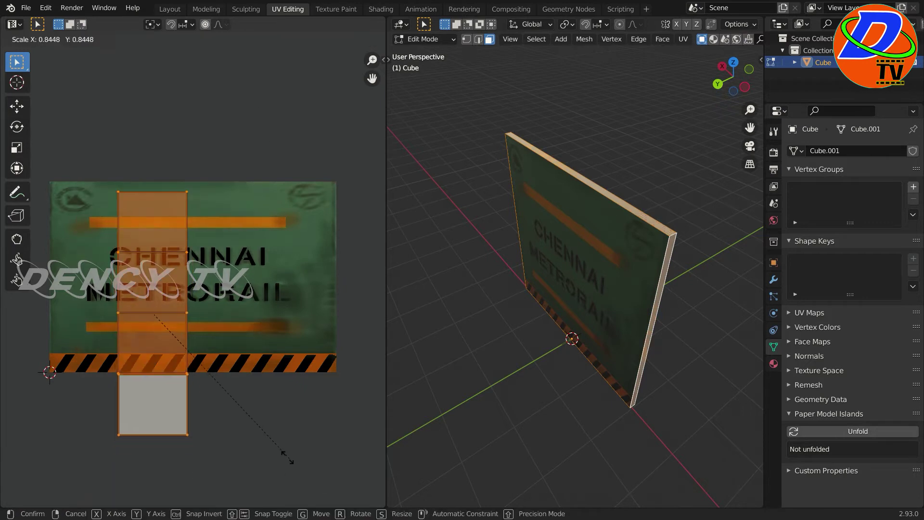
pyautogui.click(190, 380)
pyautogui.press('g')
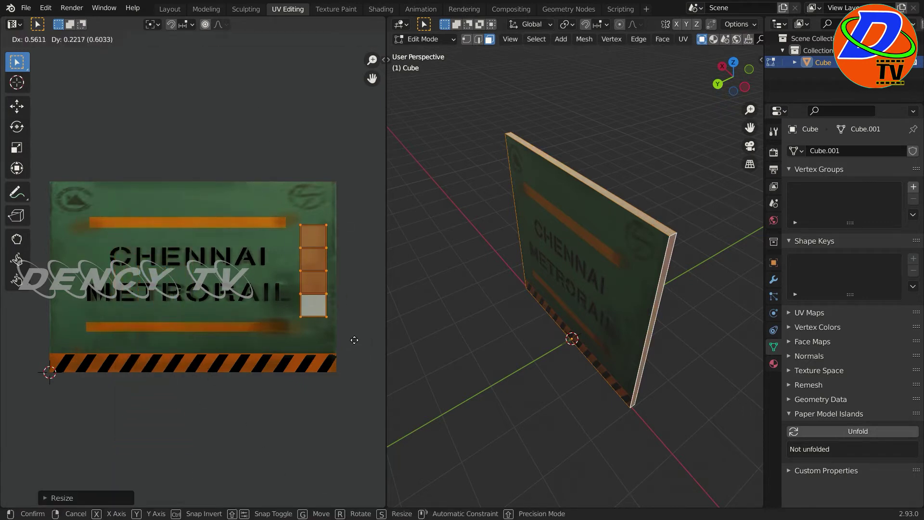
pyautogui.click(354, 340)
pyautogui.hotkey('alt', 'a')
pyautogui.moveTo(495, 421)
pyautogui.mouseDown(button='middle')
pyautogui.moveTo(522, 413)
pyautogui.moveTo(518, 373)
pyautogui.moveTo(515, 391)
pyautogui.mouseUp(button='middle')
pyautogui.click(170, 9)
pyautogui.click(400, 302)
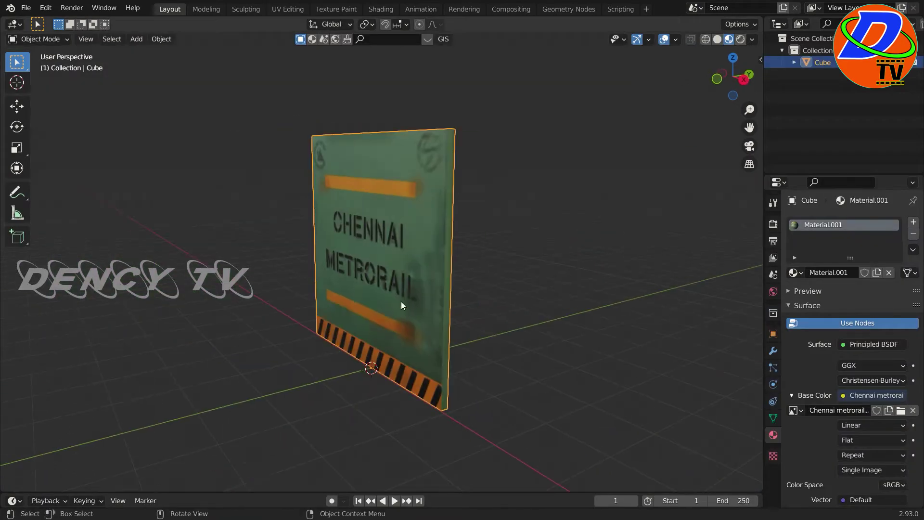
# Step: Set the sign material's Metallic to 0.587 and Roughness to 0.831
pyautogui.scroll(-5, 829, 406)
pyautogui.moveTo(861, 372); pyautogui.dragTo(884, 371)
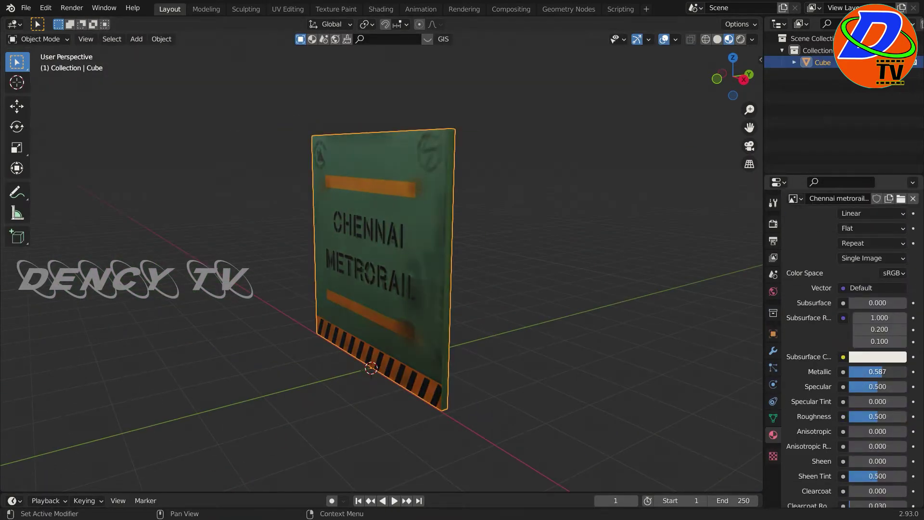
pyautogui.moveTo(878, 416); pyautogui.dragTo(897, 416)
# Step: From the front view, duplicate the sign with Shift+D
pyautogui.moveTo(481, 357)
pyautogui.mouseDown(button='middle')
pyautogui.moveTo(612, 374)
pyautogui.moveTo(540, 394)
pyautogui.moveTo(518, 334)
pyautogui.mouseUp(button='middle')
pyautogui.press('KP_1')
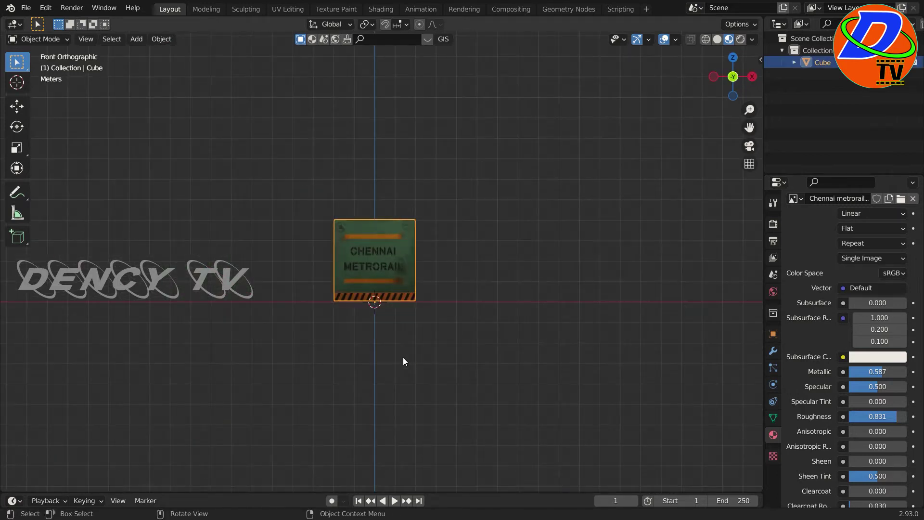
pyautogui.hotkey('shift', 'd')
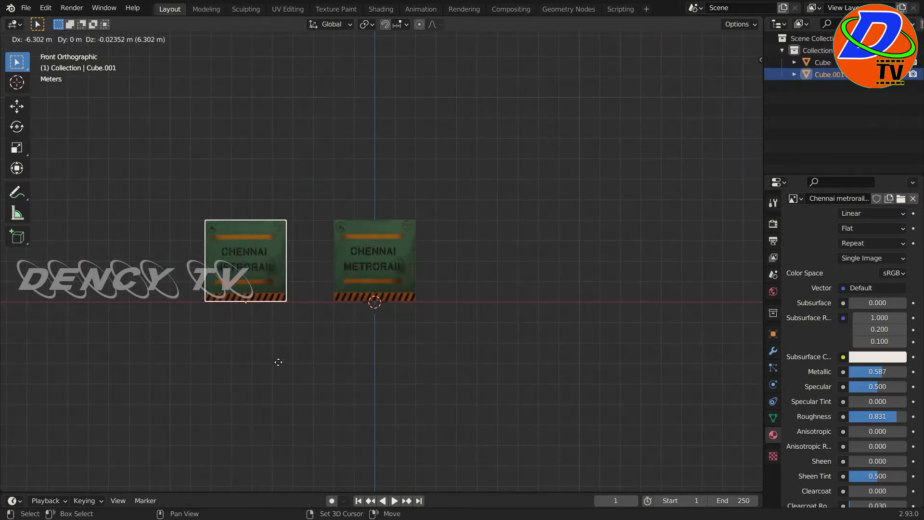
# Step: Place the copy to the left of the original sign and frame both signs
pyautogui.click(300, 358)
pyautogui.press('KP_3')
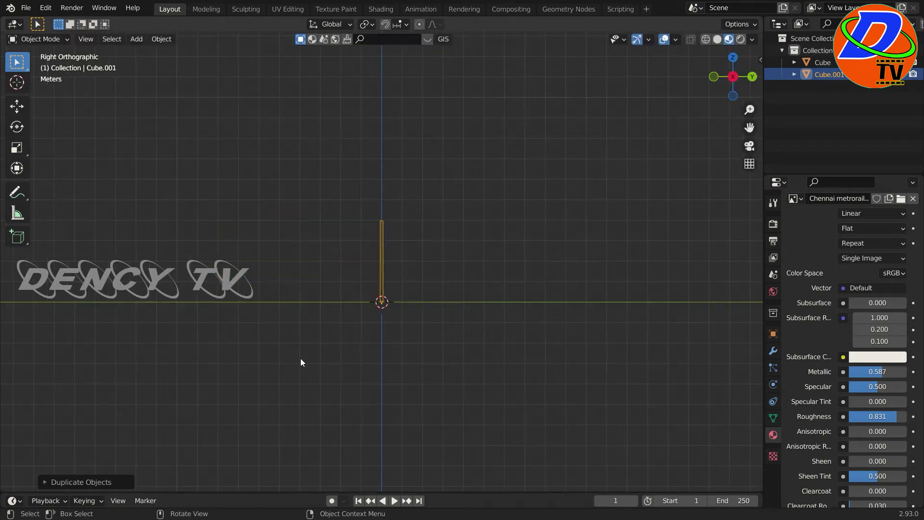
pyautogui.press('KP_1')
pyautogui.scroll(3, 297, 354)
pyautogui.moveTo(363, 394)
pyautogui.mouseDown(button='middle')
pyautogui.moveTo(494, 408)
pyautogui.moveTo(297, 407)
pyautogui.moveTo(342, 386)
pyautogui.mouseUp(button='middle')
# Step: Unlink the shared material from the copy and create a new Material.002
pyautogui.scroll(4, 379, 329)
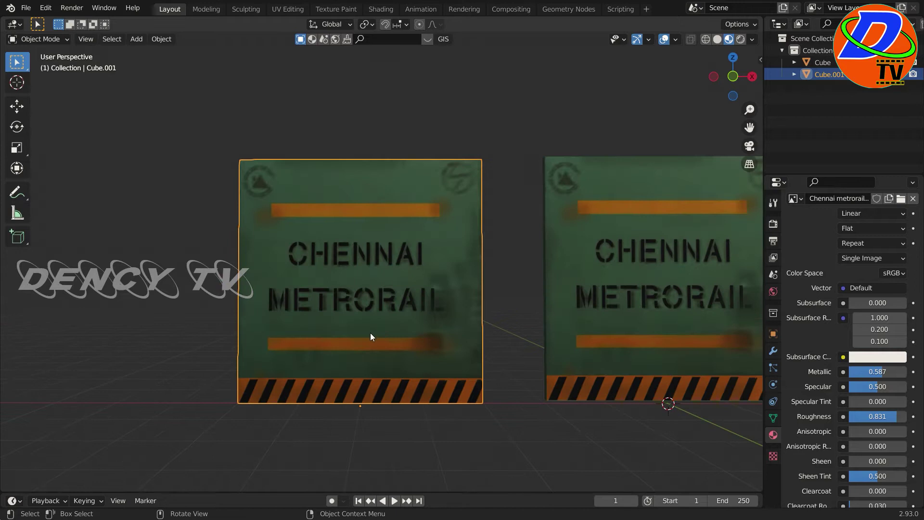
pyautogui.scroll(5, 857, 337)
pyautogui.click(889, 273)
pyautogui.click(857, 272)
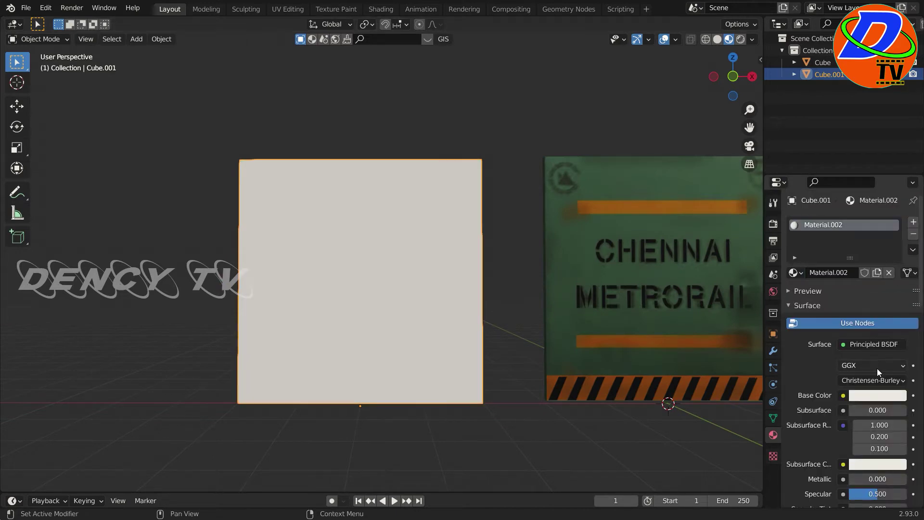
# Step: Use the Tamil metrorail board image as base colour, with Metallic 0.868 and Roughness 0.831
pyautogui.click(843, 396)
pyautogui.click(590, 291)
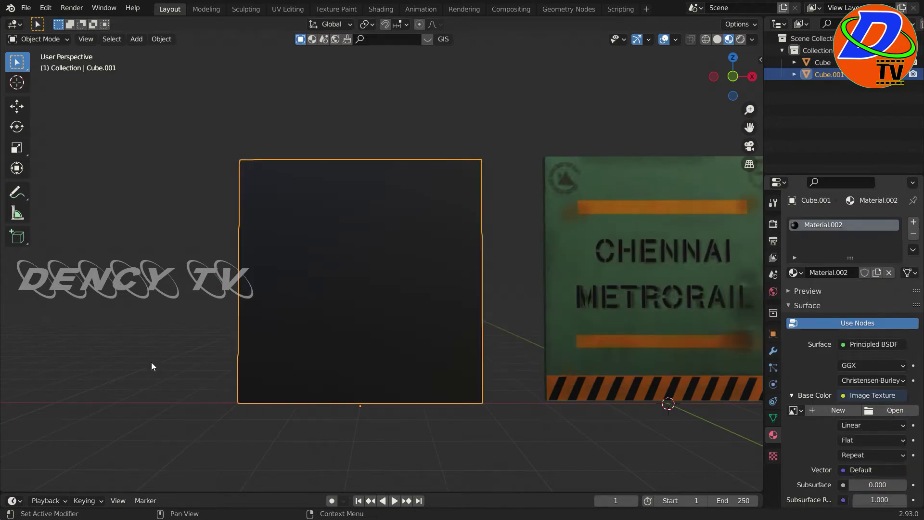
pyautogui.moveTo(475, 256)
pyautogui.mouseDown(button='middle')
pyautogui.moveTo(415, 343)
pyautogui.moveTo(530, 366)
pyautogui.mouseUp(button='middle')
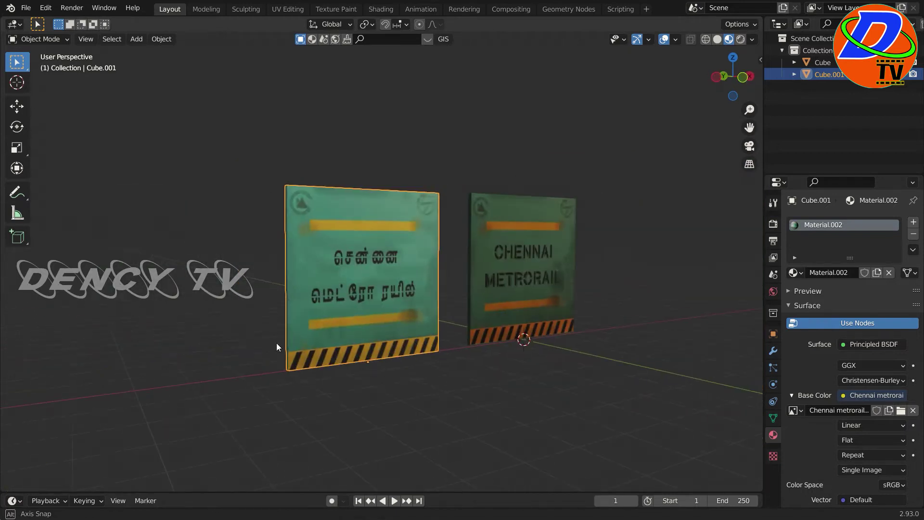
pyautogui.scroll(-10, 860, 421)
pyautogui.moveTo(856, 371); pyautogui.dragTo(889, 372)
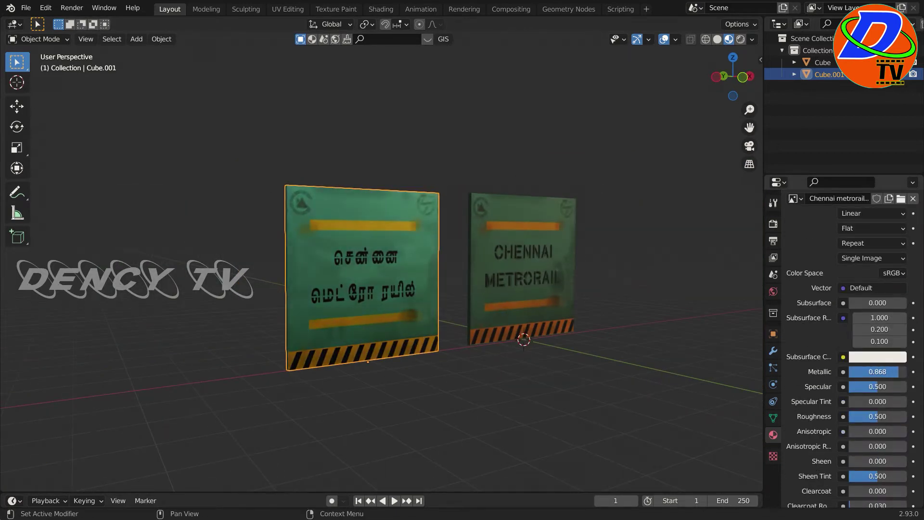
pyautogui.moveTo(862, 416); pyautogui.dragTo(891, 416)
# Step: Inspect both signs, then put the left Tamil sign into Edit Mode in front view
pyautogui.click(692, 411)
pyautogui.moveTo(692, 412)
pyautogui.mouseDown(button='middle')
pyautogui.moveTo(380, 414)
pyautogui.moveTo(412, 381)
pyautogui.moveTo(566, 394)
pyautogui.moveTo(454, 380)
pyautogui.moveTo(576, 375)
pyautogui.moveTo(343, 395)
pyautogui.moveTo(325, 365)
pyautogui.moveTo(434, 369)
pyautogui.moveTo(424, 329)
pyautogui.moveTo(433, 363)
pyautogui.moveTo(606, 353)
pyautogui.moveTo(644, 377)
pyautogui.moveTo(392, 332)
pyautogui.mouseUp(button='middle')
pyautogui.scroll(-2, 553, 408)
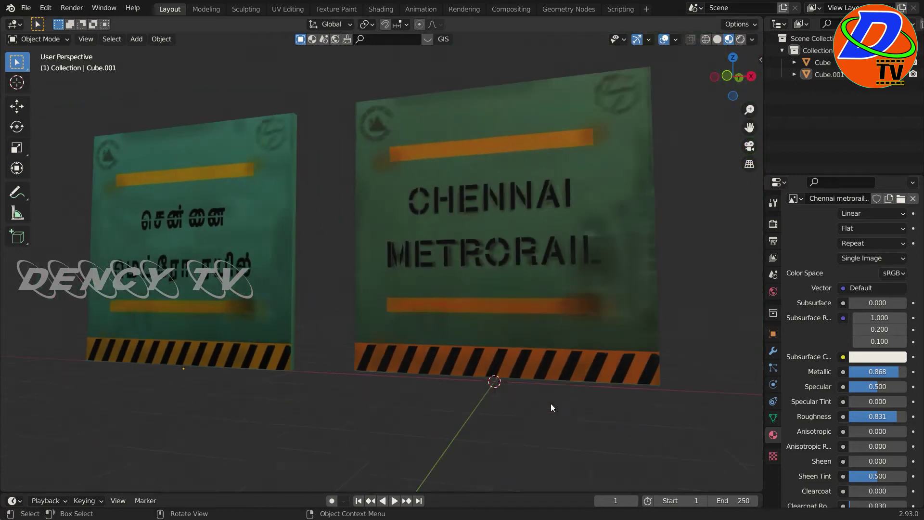
pyautogui.moveTo(271, 209)
pyautogui.mouseDown(button='middle')
pyautogui.moveTo(387, 285)
pyautogui.moveTo(331, 332)
pyautogui.moveTo(242, 239)
pyautogui.moveTo(334, 286)
pyautogui.mouseUp(button='middle')
pyautogui.click(334, 286)
pyautogui.click(137, 39)
pyautogui.press('Tab')
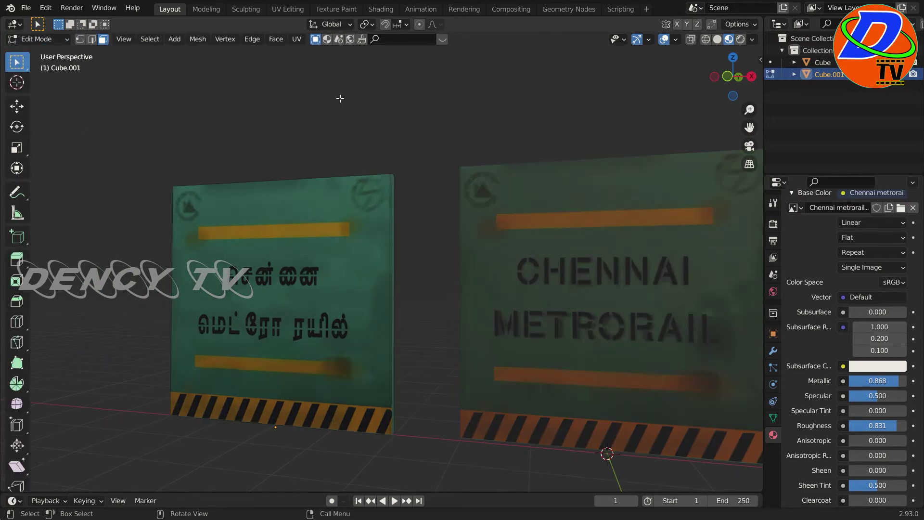
pyautogui.press('KP_1')
pyautogui.click(176, 40)
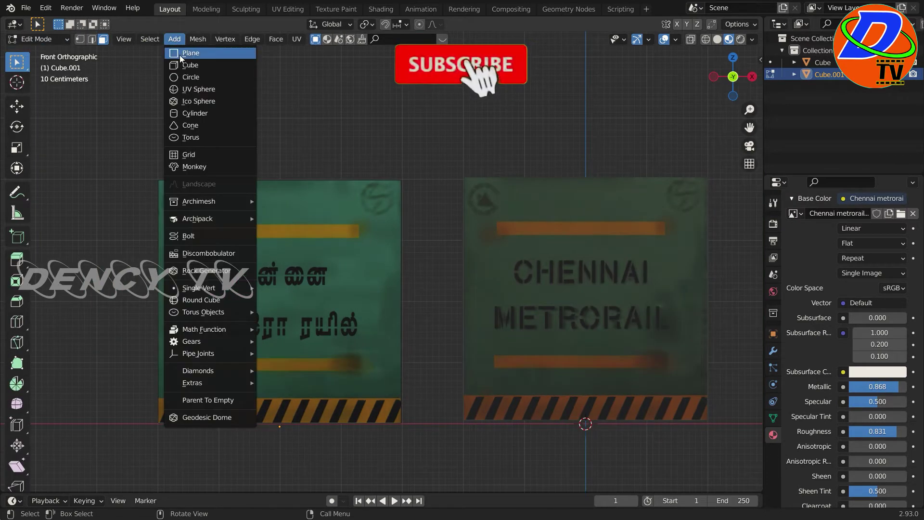
# Step: Add a cube to the sign's mesh and move it along X and Z to the top edge
pyautogui.click(188, 65)
pyautogui.press('g')
pyautogui.press('x')
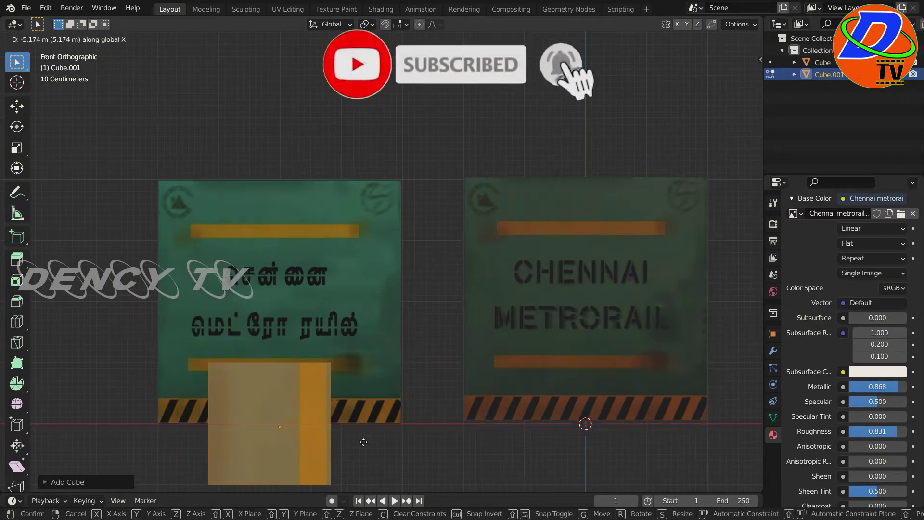
pyautogui.click(366, 441)
pyautogui.press('g')
pyautogui.press('z')
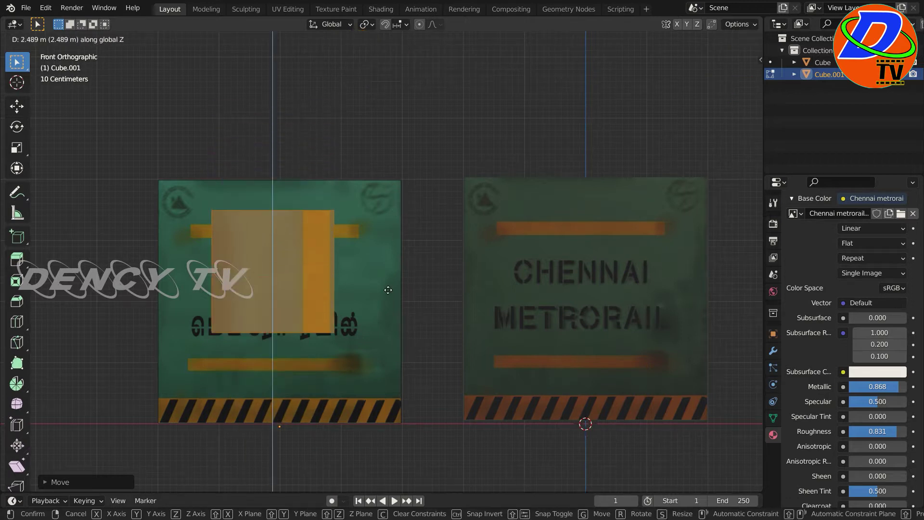
pyautogui.click(424, 202)
pyautogui.scroll(3, 489, 331)
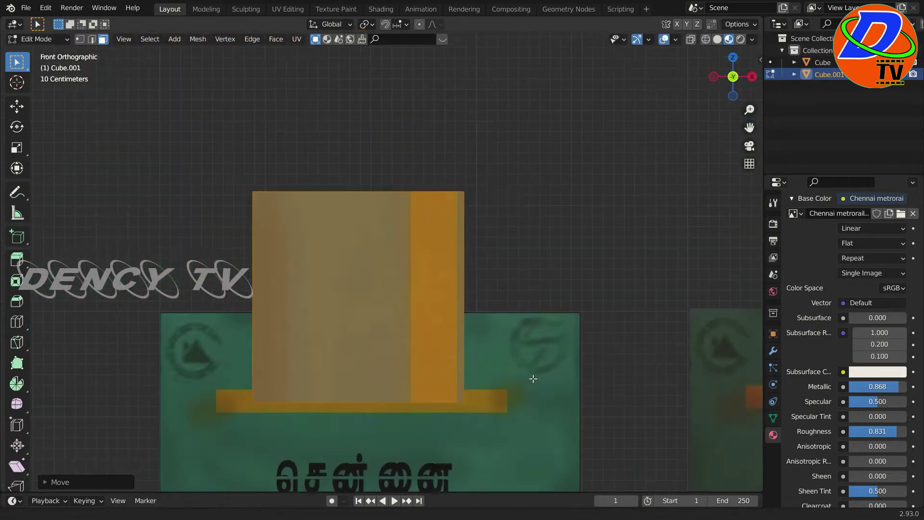
# Step: Shrink the cube to about 0.125 and thin it along Y into a flat tab
pyautogui.press('s')
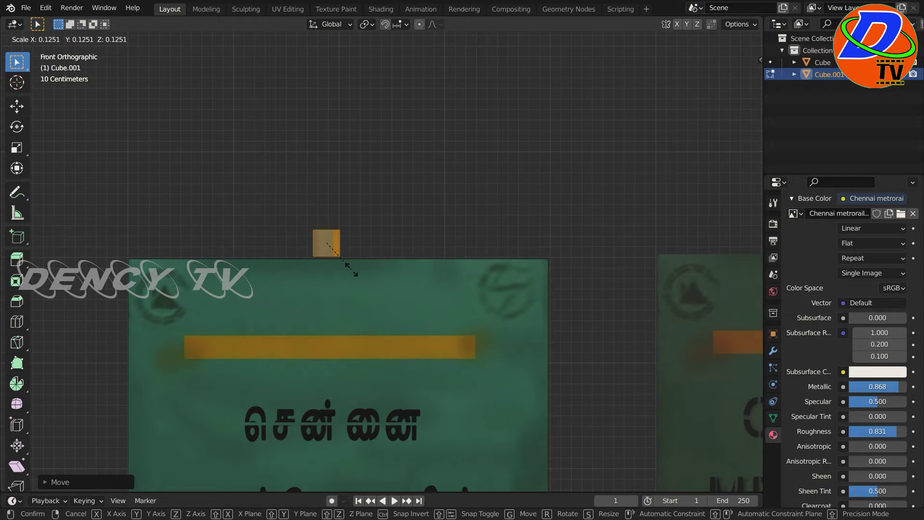
pyautogui.press('x')
pyautogui.click(340, 268)
pyautogui.press('KP_3')
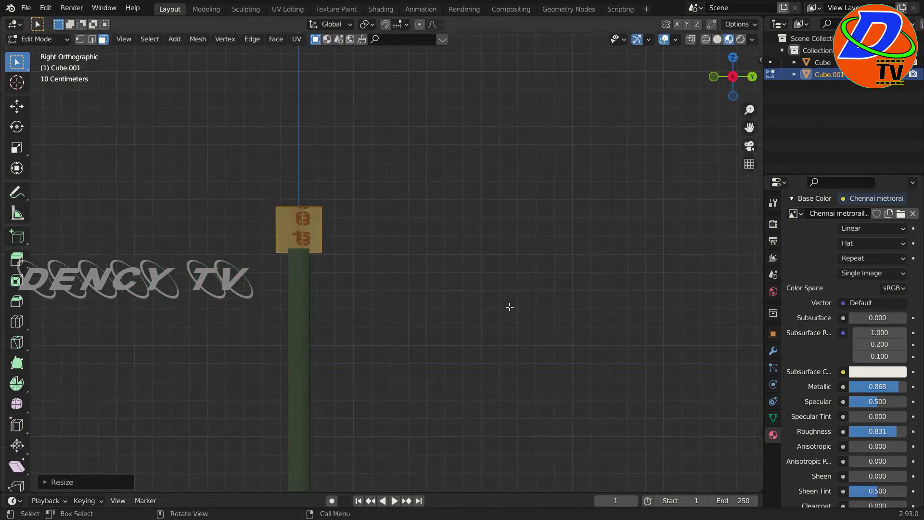
pyautogui.press('y')
pyautogui.click(329, 267)
pyautogui.press('KP_1')
pyautogui.scroll(-2, 327, 264)
pyautogui.keyDown('shift'); pyautogui.moveTo(327, 258); pyautogui.dragTo(429, 310, button='middle'); pyautogui.keyUp('shift')
# Step: Seat the tab on the sign's top edge, then duplicate it
pyautogui.press('g')
pyautogui.press('z')
pyautogui.click(431, 314)
pyautogui.press('KP_7')
pyautogui.scroll(1, 446, 331)
pyautogui.press('g')
pyautogui.press('x')
pyautogui.click(269, 357)
pyautogui.hotkey('shift', 'd')
pyautogui.click(271, 362)
# Step: In UV Editing, shrink all the tab's UVs onto a small patch of the texture
pyautogui.click(287, 9)
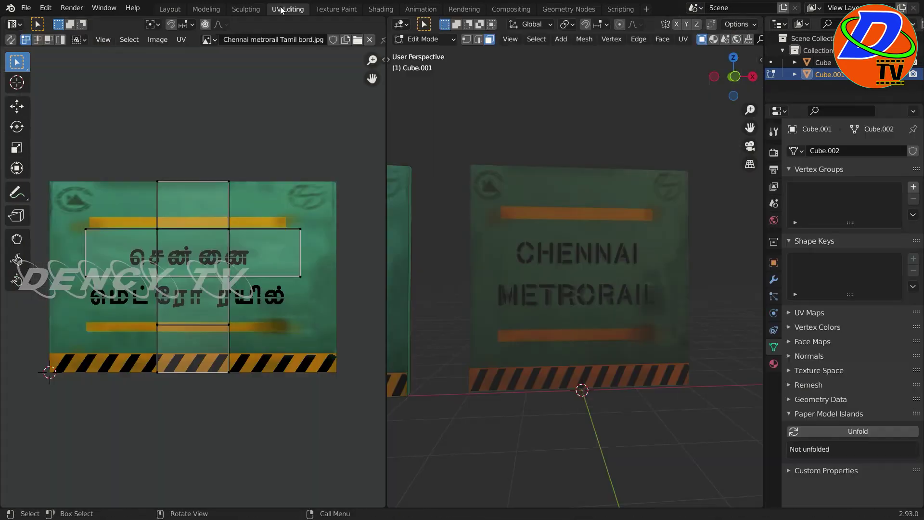
pyautogui.press('a')
pyautogui.press('s')
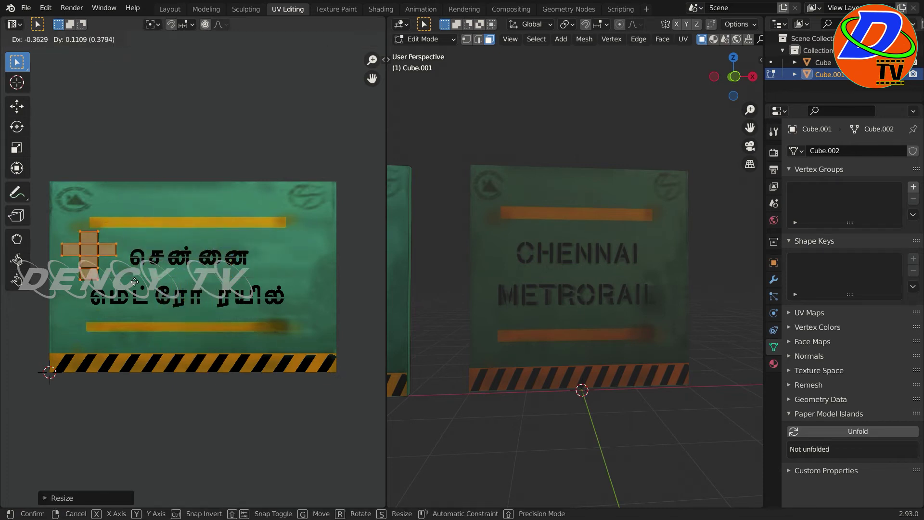
pyautogui.click(221, 93)
# Step: Back in Layout, move the duplicate tab to the right end of the sign's top edge
pyautogui.click(170, 8)
pyautogui.moveTo(296, 374); pyautogui.dragTo(309, 301, button='middle')
pyautogui.click(231, 371)
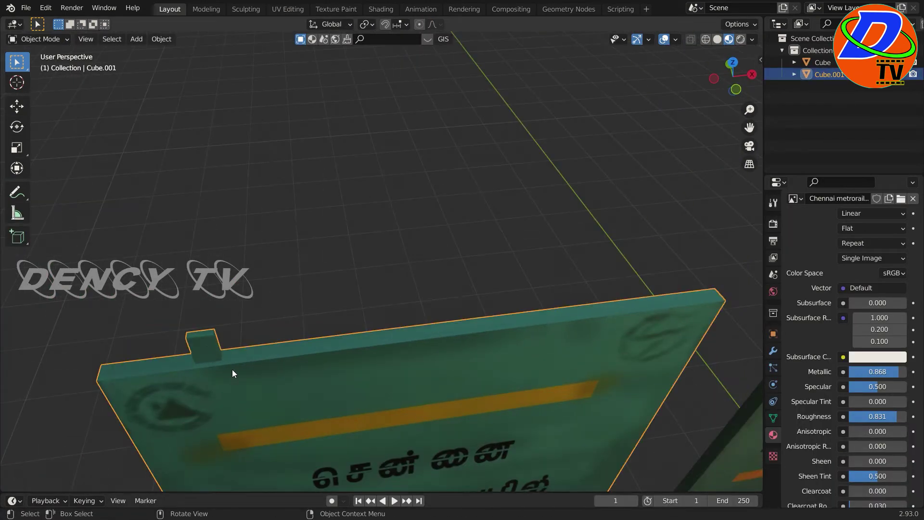
pyautogui.press('Tab')
pyautogui.press('KP_1')
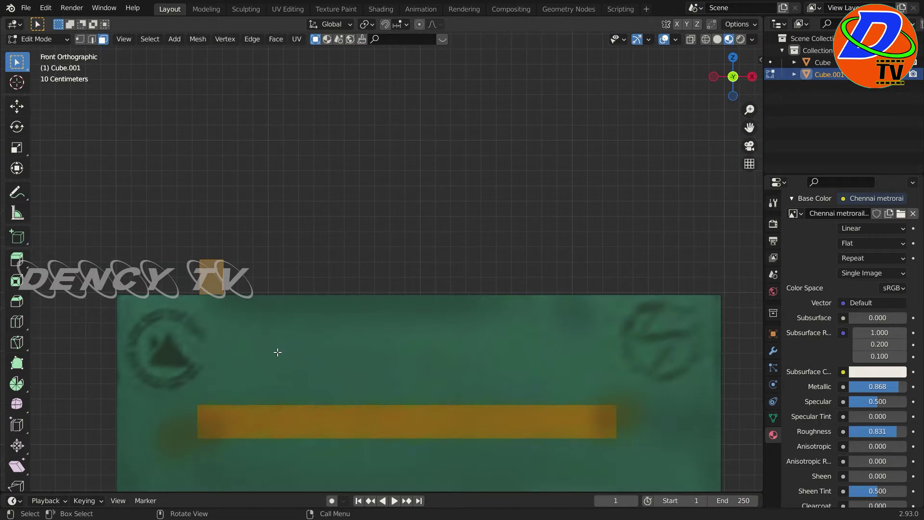
pyautogui.press('g')
pyautogui.press('x')
pyautogui.click(707, 356)
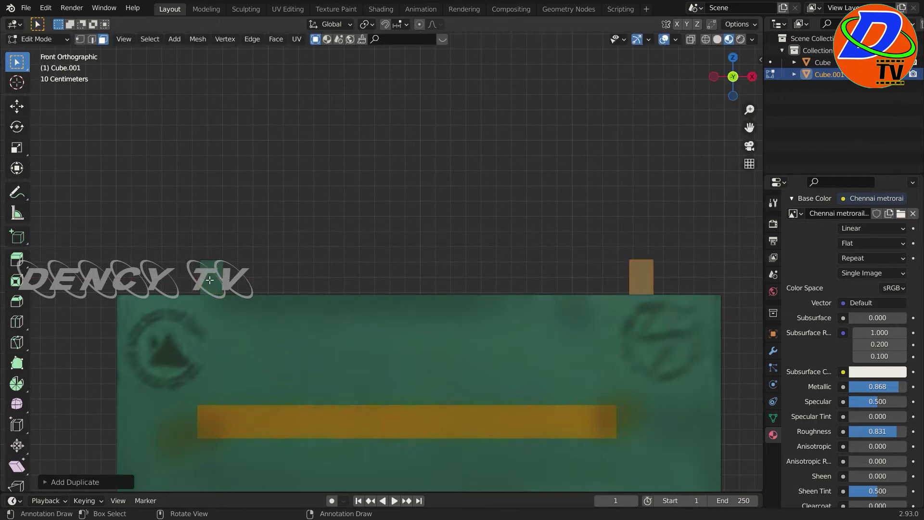
pyautogui.press('g')
pyautogui.press('z')
pyautogui.click(278, 253)
pyautogui.moveTo(278, 254); pyautogui.dragTo(388, 315, button='middle')
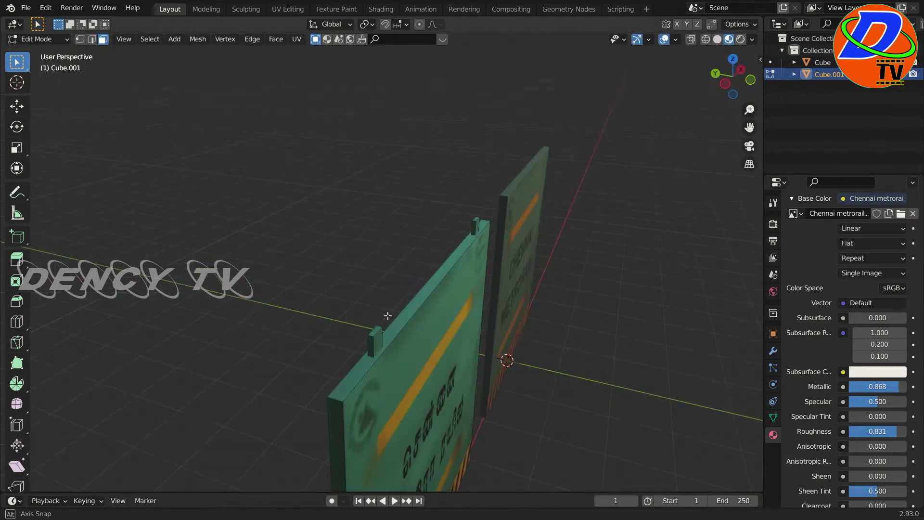
# Step: Add a cylinder to the sign's mesh and rotate it a quarter turn
pyautogui.click(175, 39)
pyautogui.click(195, 113)
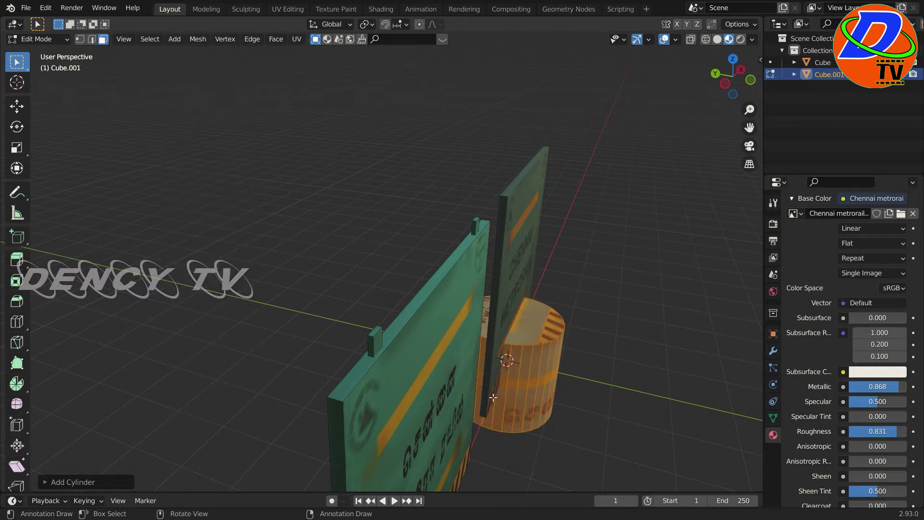
pyautogui.press('r')
pyautogui.press('0')
pyautogui.press('Return')
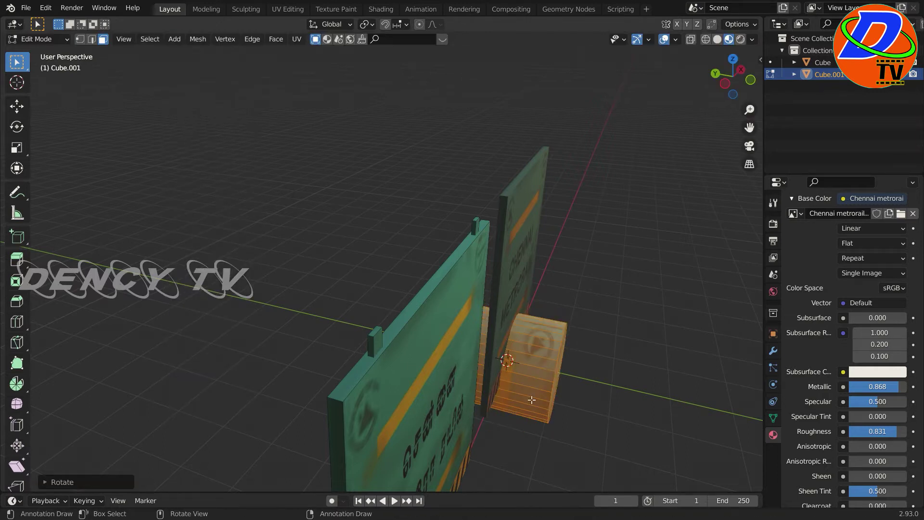
# Step: Try separating and moving the cylinder, undoing back to its place at the sign's base
pyautogui.press('p')
pyautogui.click(532, 400)
pyautogui.press('z')
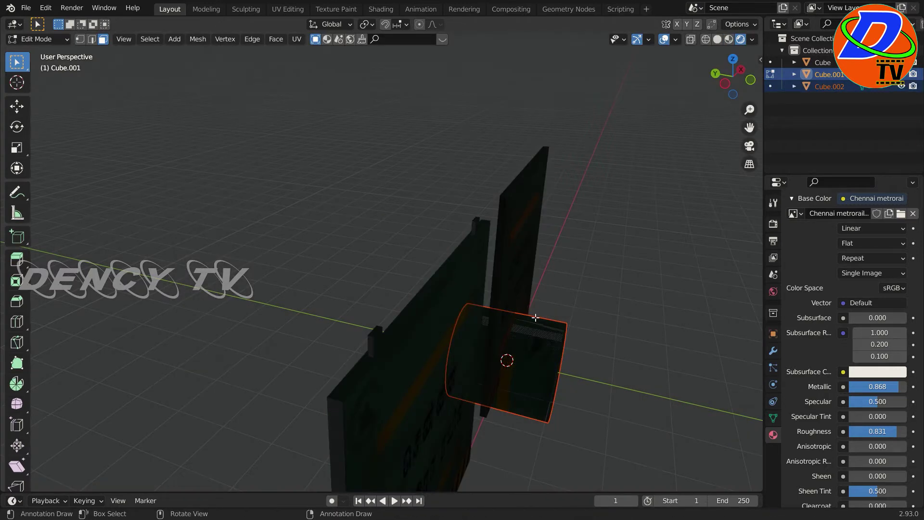
pyautogui.hotkey('ctrl', 'z')
pyautogui.moveTo(536, 318); pyautogui.dragTo(533, 316, button='middle')
pyautogui.press('z')
pyautogui.click(578, 412)
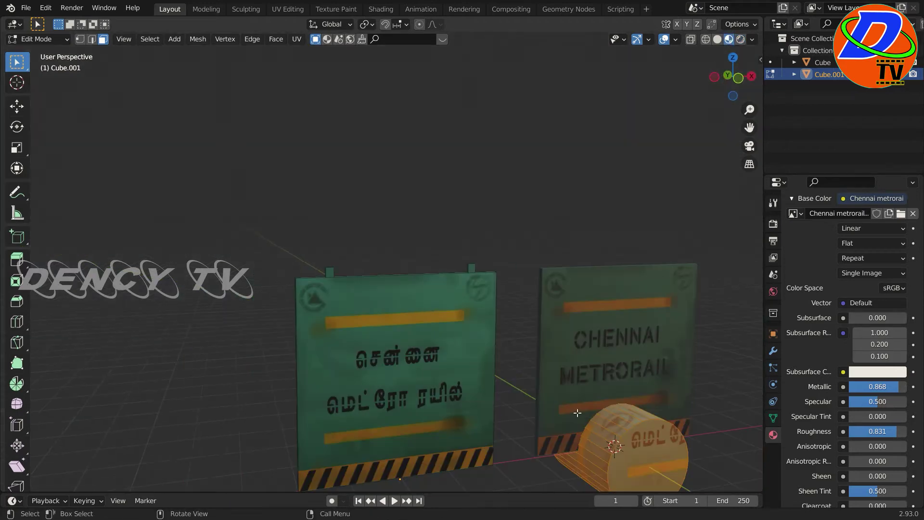
pyautogui.press('g')
pyautogui.press('z')
pyautogui.click(626, 288)
pyautogui.press('KP_1')
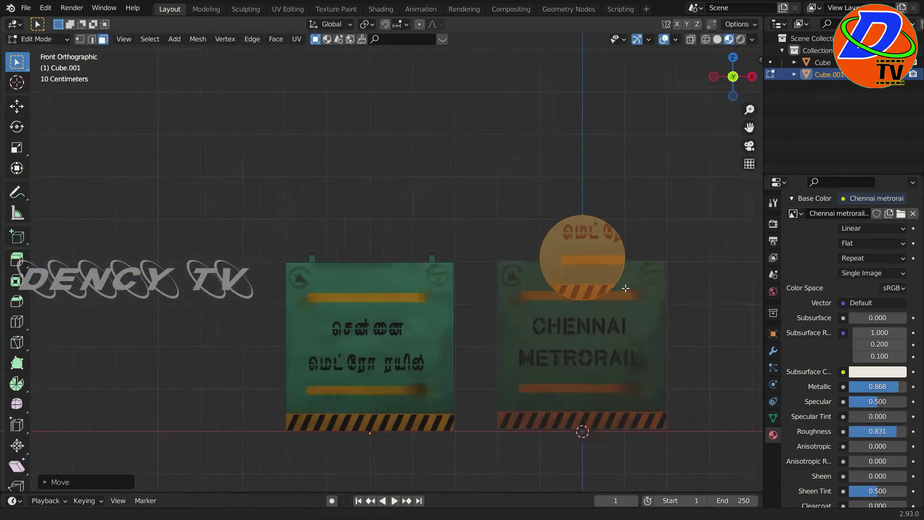
pyautogui.hotkey('ctrl', 'z')
# Step: Shrink the cylinder into a small pin and separate it into its own object, Cube.002
pyautogui.press('s')
pyautogui.click(591, 430)
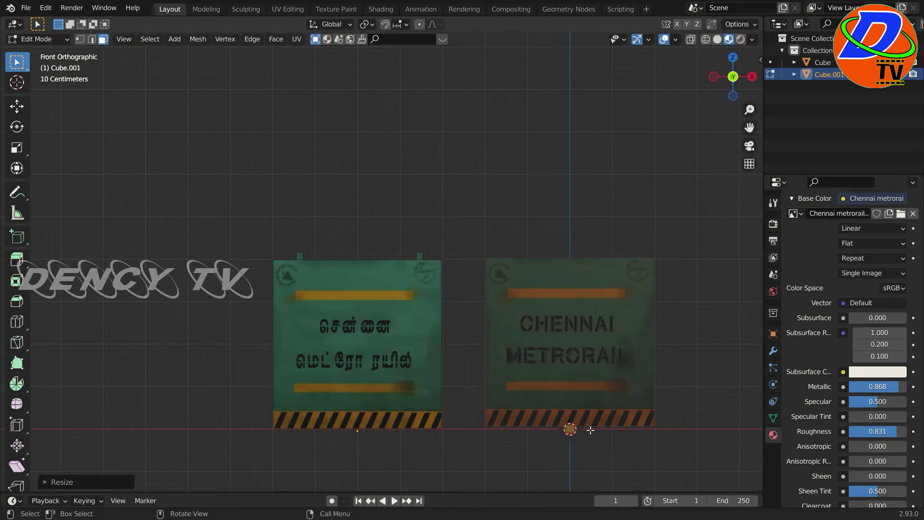
pyautogui.press('Tab')
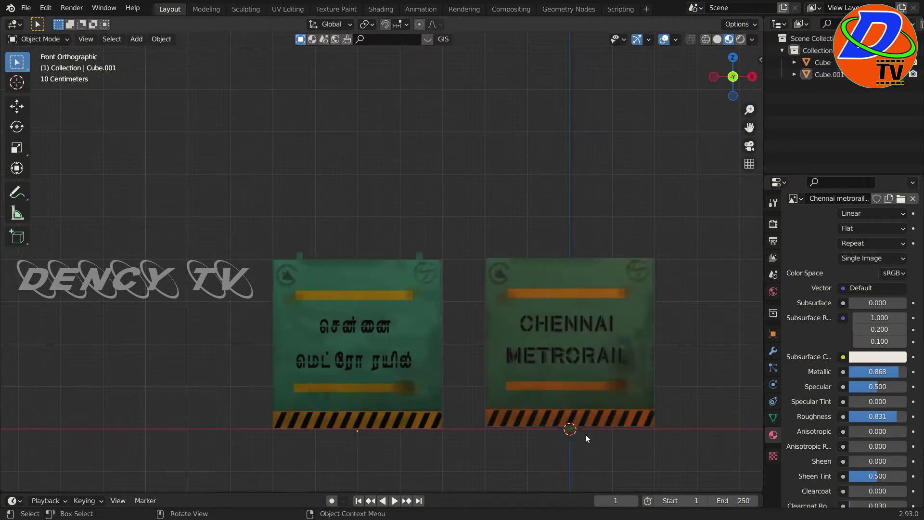
pyautogui.click(53, 41)
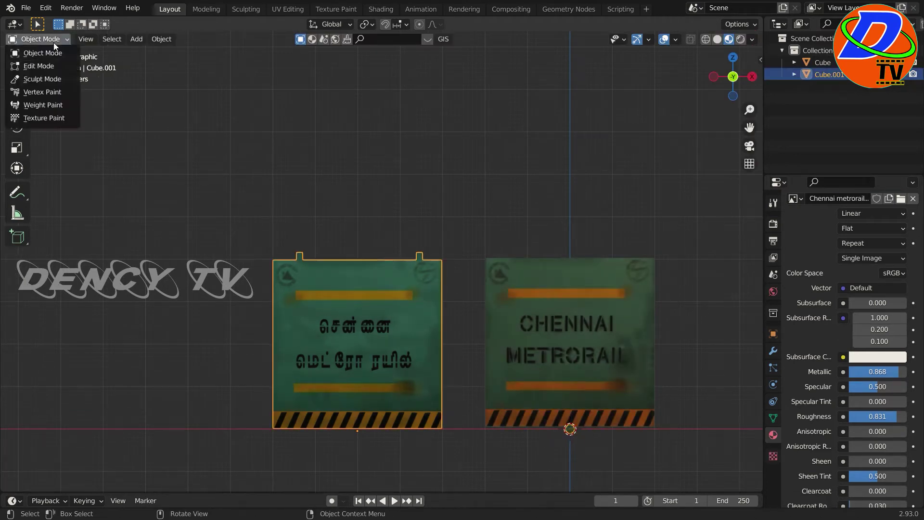
pyautogui.click(36, 66)
pyautogui.press('p')
pyautogui.click(586, 450)
pyautogui.press('Tab')
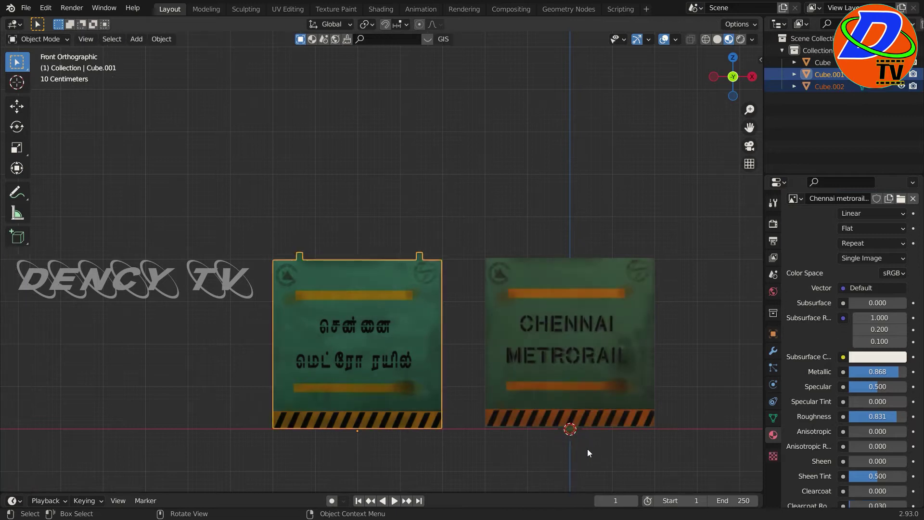
# Step: Move the separated cylinder along X and Z to just above the left sign
pyautogui.click(572, 433)
pyautogui.press('g')
pyautogui.press('x')
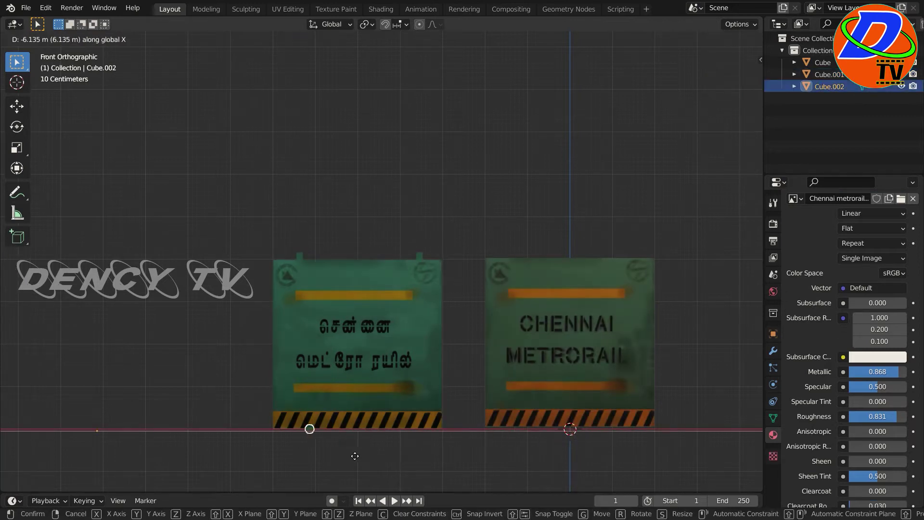
pyautogui.click(358, 446)
pyautogui.press('g')
pyautogui.press('z')
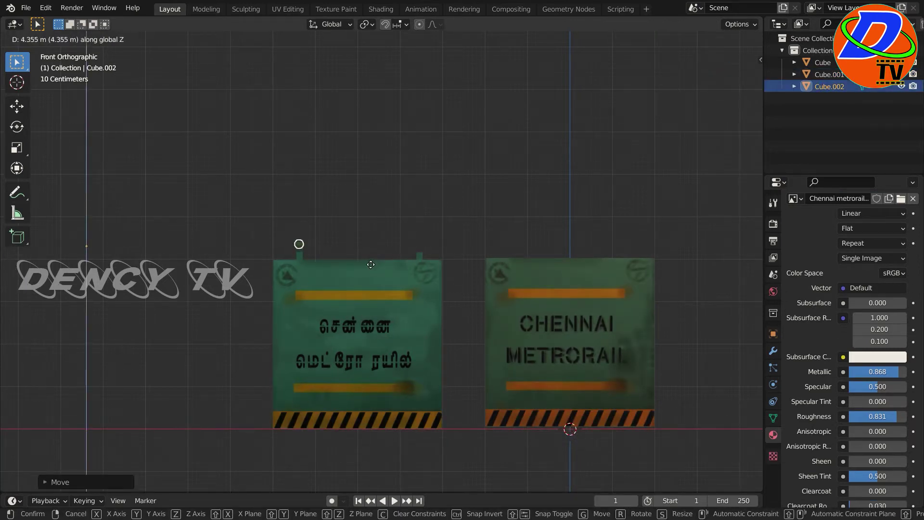
pyautogui.click(371, 264)
# Step: Nudge the cylinder's geometry slightly along Z in Edit Mode
pyautogui.press('Tab')
pyautogui.scroll(3, 415, 383)
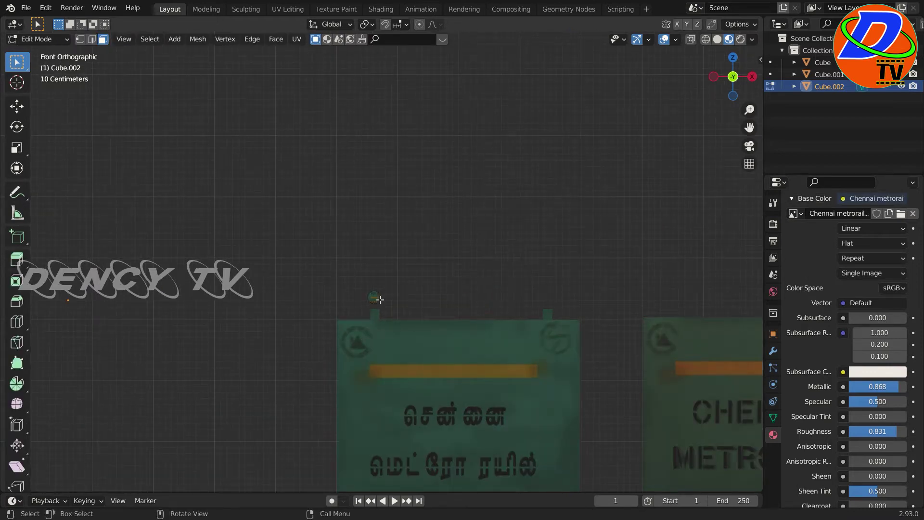
pyautogui.press('g')
pyautogui.press('x')
pyautogui.press('z')
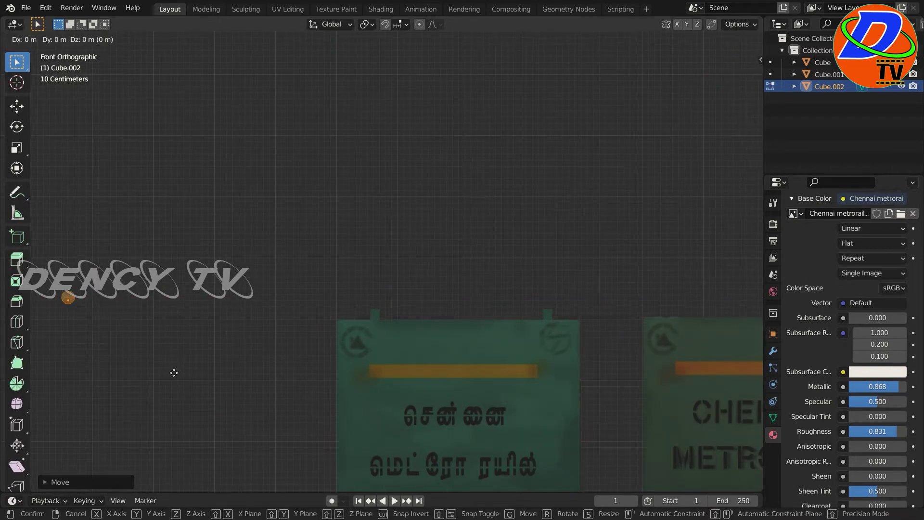
pyautogui.click(173, 375)
pyautogui.press('Tab')
# Step: Shrink the cylinder, keeping its Y depth, and seat it inside the left hanging tab
pyautogui.press('g')
pyautogui.press('x')
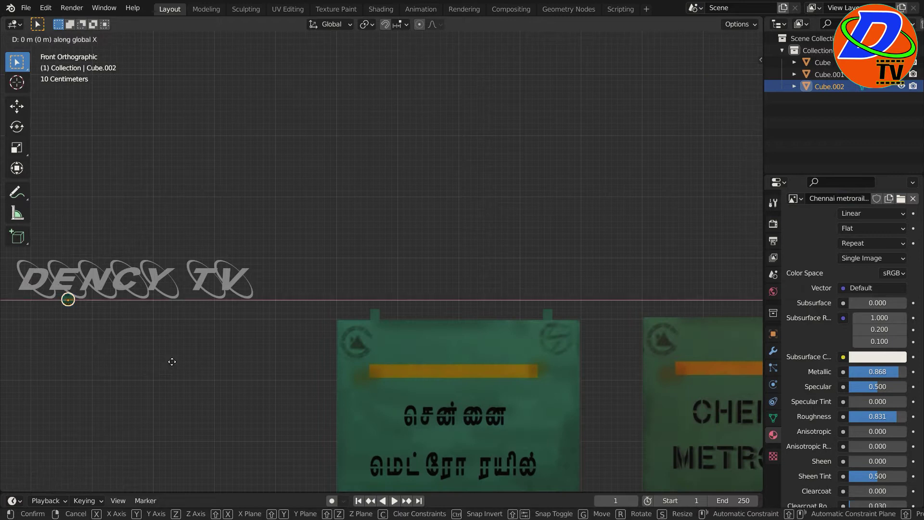
pyautogui.click(480, 383)
pyautogui.scroll(3, 515, 404)
pyautogui.scroll(2, 472, 268)
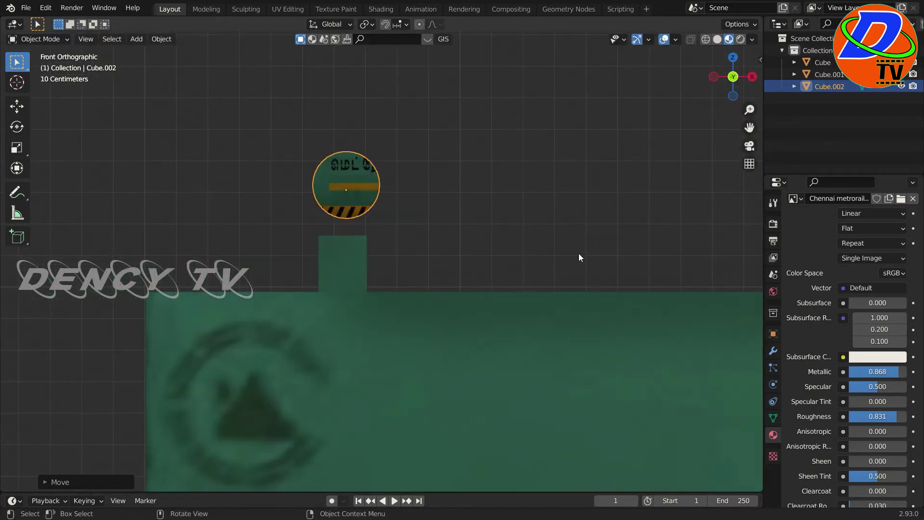
pyautogui.press('s')
pyautogui.hotkey('shift', 'y')
pyautogui.click(419, 228)
pyautogui.press('g')
pyautogui.press('z')
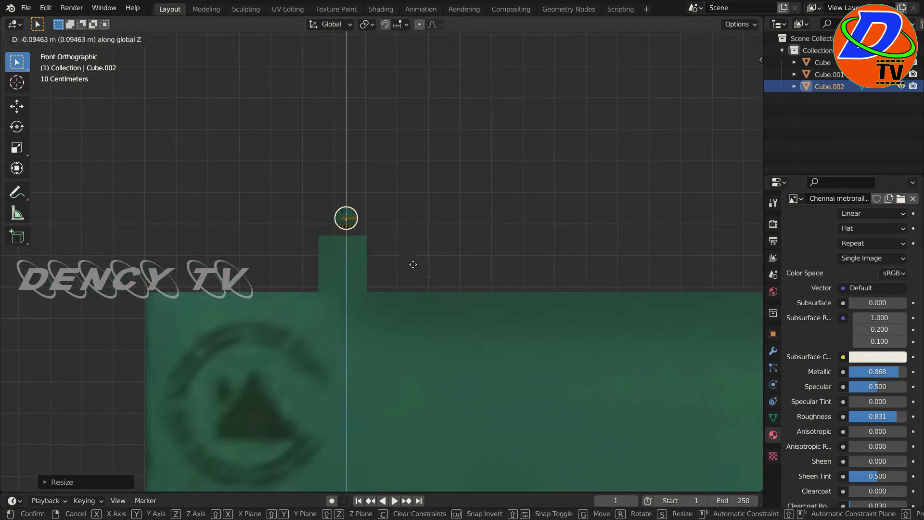
pyautogui.click(397, 299)
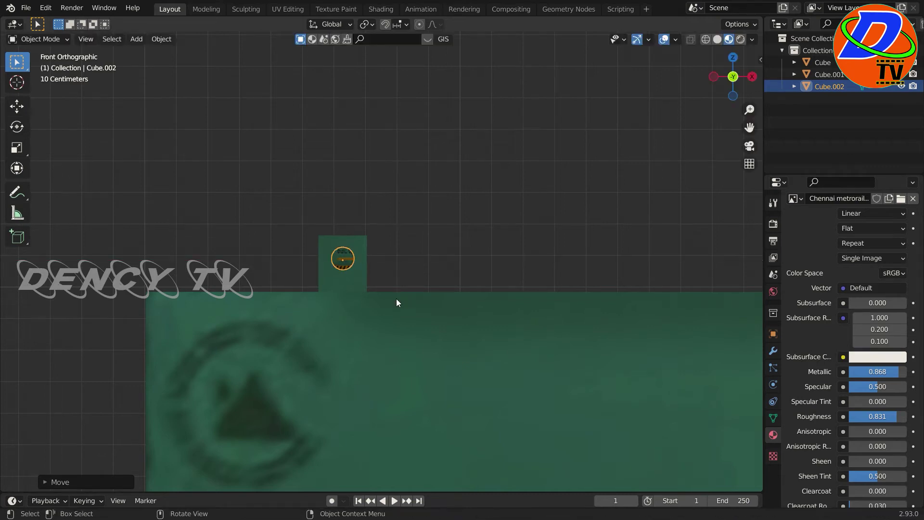
pyautogui.press('KP_7')
pyautogui.press('KP_1')
# Step: Duplicate the cylinder and place the copy in the right hanging tab
pyautogui.keyDown('shift'); pyautogui.moveTo(518, 351); pyautogui.dragTo(688, 329, button='middle'); pyautogui.keyUp('shift')
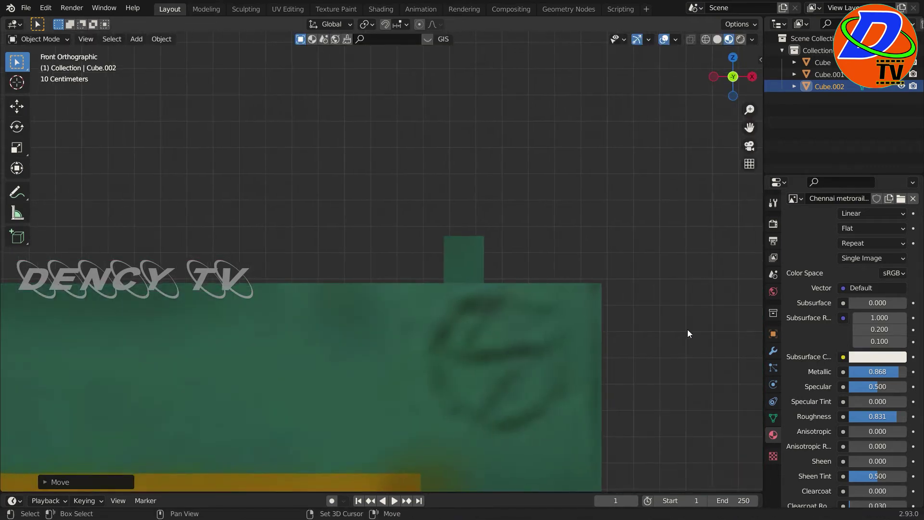
pyautogui.hotkey('shift', 'd')
pyautogui.click(674, 372)
pyautogui.scroll(-5, 577, 365)
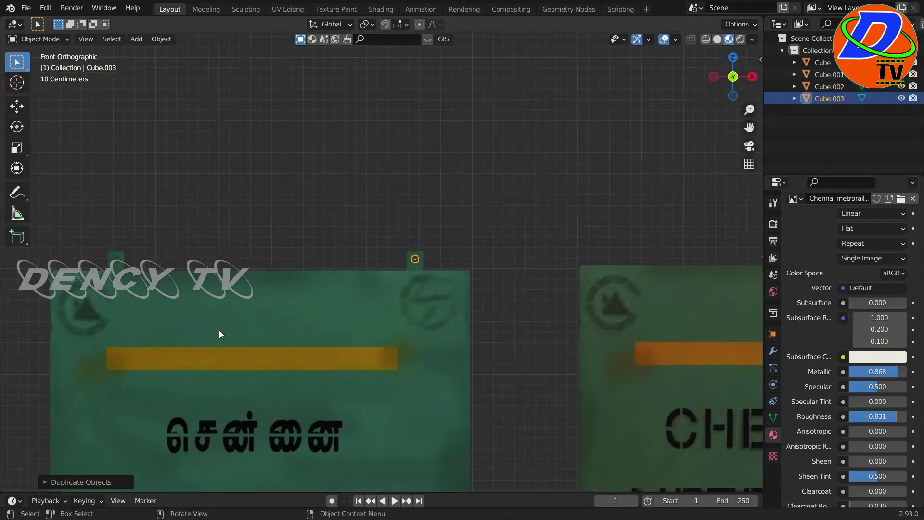
pyautogui.scroll(4, 164, 232)
pyautogui.hotkey('ctrl', 'z')
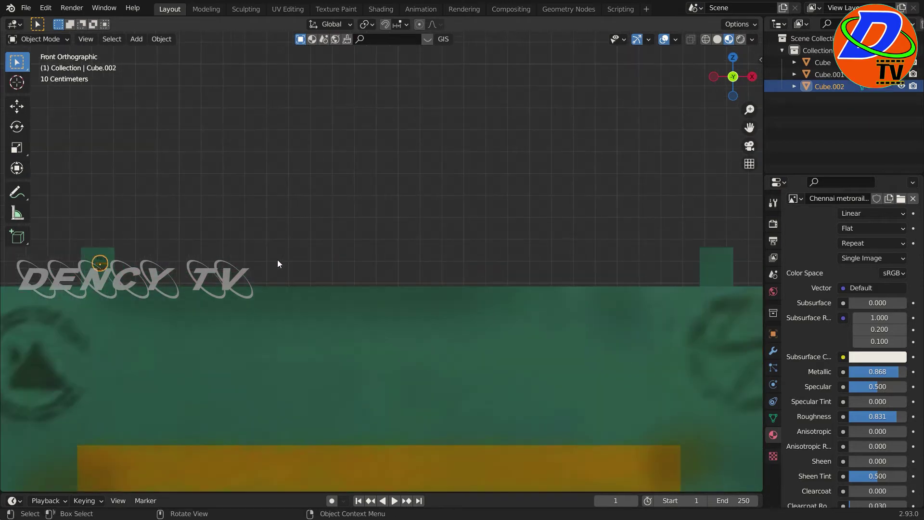
pyautogui.press('g')
pyautogui.press('x')
pyautogui.click(237, 277)
pyautogui.press('Tab')
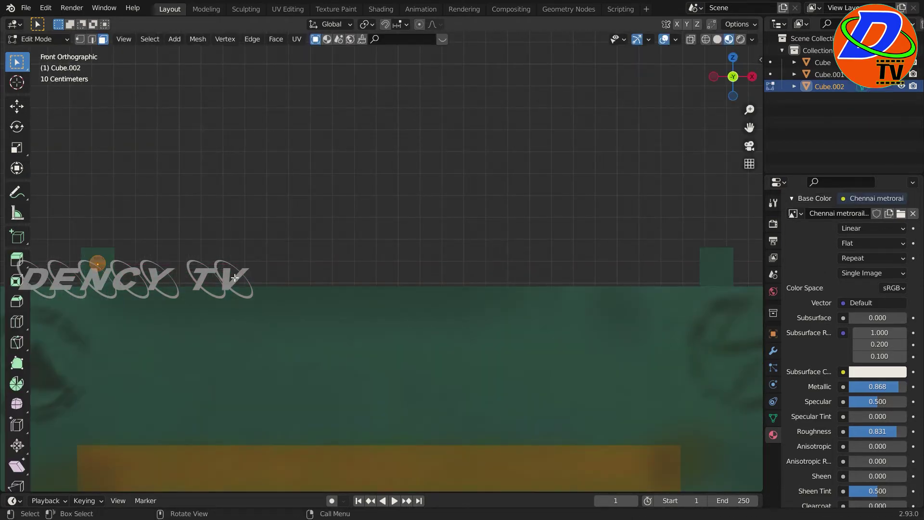
pyautogui.click(94, 308)
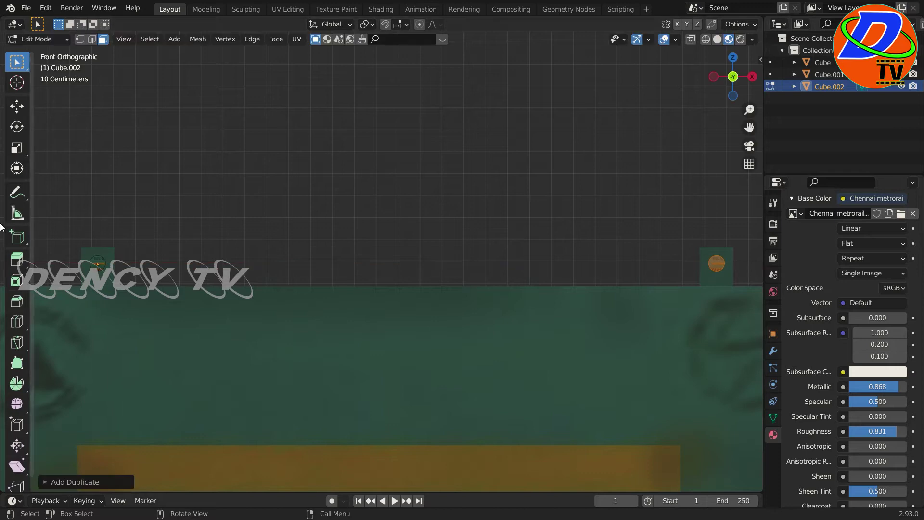
pyautogui.press('Tab')
# Step: Select the left sign board and bring up its Add Modifier list
pyautogui.moveTo(377, 245)
pyautogui.mouseDown(button='middle')
pyautogui.moveTo(365, 241)
pyautogui.moveTo(381, 409)
pyautogui.mouseUp(button='middle')
pyautogui.click(380, 408)
pyautogui.click(773, 354)
pyautogui.click(845, 222)
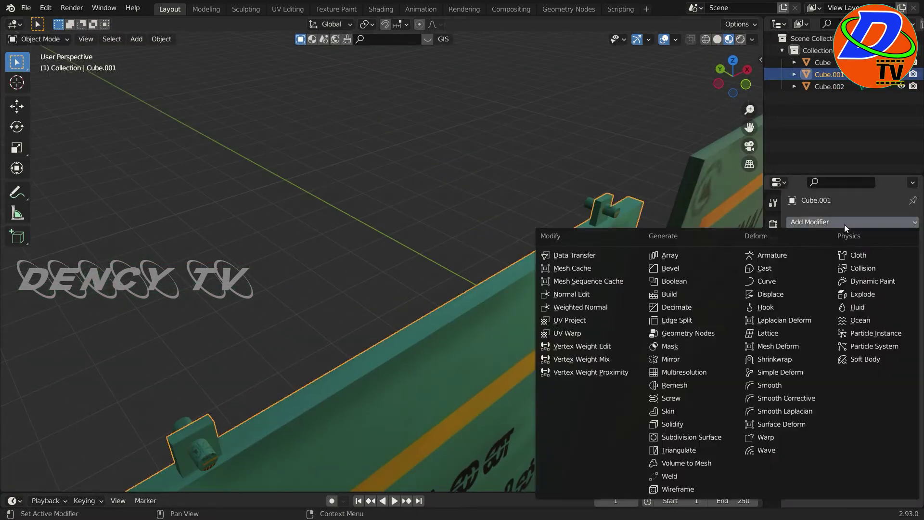
# Step: Apply a Boolean difference modifier with Cube.002 as the cutter to hole the tabs
pyautogui.click(693, 281)
pyautogui.click(898, 290)
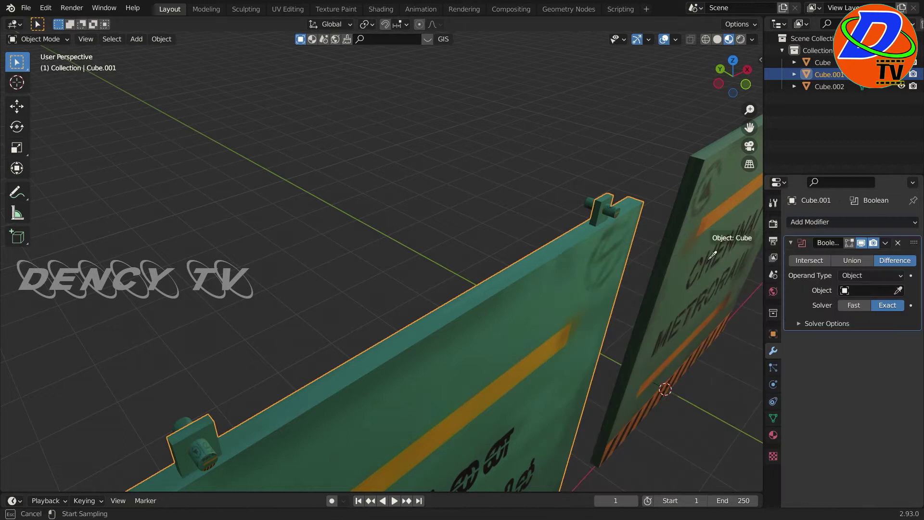
pyautogui.click(617, 217)
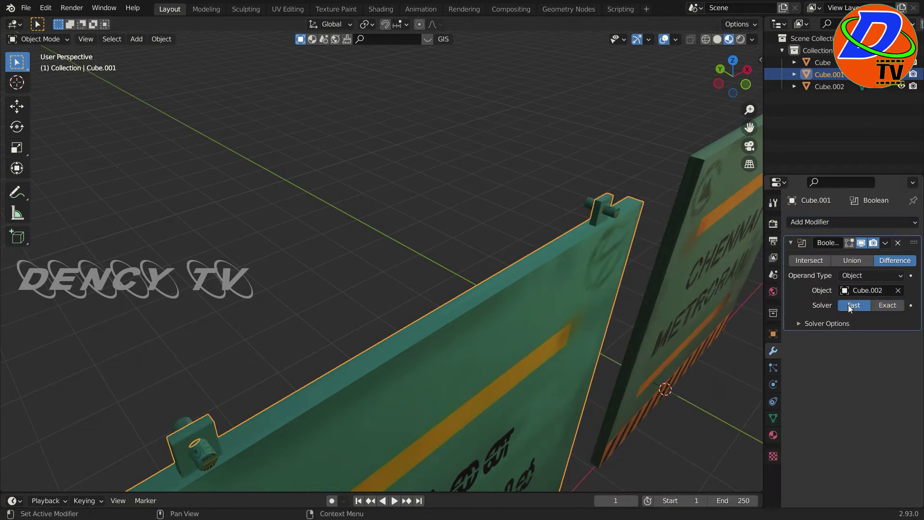
pyautogui.click(885, 242)
# Step: Delete the Cube.002 cylinder cutters and reselect the left sign board
pyautogui.click(621, 221)
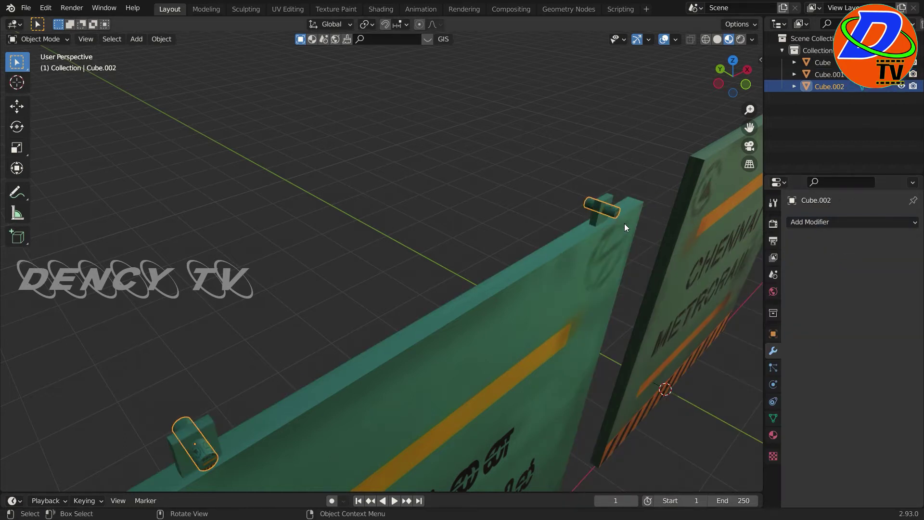
pyautogui.press('Delete')
pyautogui.moveTo(511, 238)
pyautogui.mouseDown(button='middle')
pyautogui.moveTo(398, 191)
pyautogui.moveTo(380, 259)
pyautogui.moveTo(512, 282)
pyautogui.mouseUp(button='middle')
pyautogui.click(347, 300)
pyautogui.moveTo(347, 299)
pyautogui.mouseDown(button='middle')
pyautogui.moveTo(464, 320)
pyautogui.moveTo(433, 288)
pyautogui.mouseUp(button='middle')
pyautogui.click(37, 39)
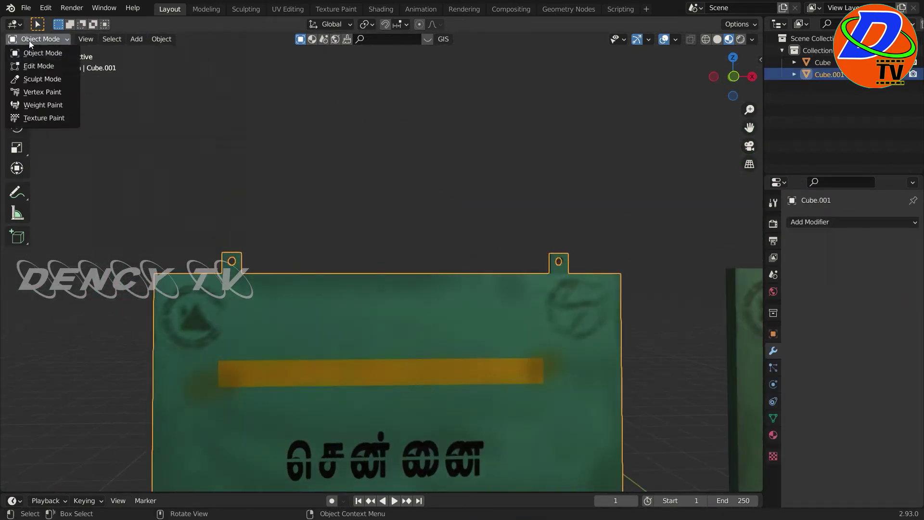
# Step: Copy the holed tabs onto the CHENNAI METRORAIL board and separate them into their own object
pyautogui.click(35, 66)
pyautogui.moveTo(564, 273)
pyautogui.keyDown('alt'); pyautogui.mouseDown(button='middle')
pyautogui.moveTo(569, 289)
pyautogui.moveTo(290, 317)
pyautogui.mouseUp(button='middle'); pyautogui.keyUp('alt')
pyautogui.press('g')
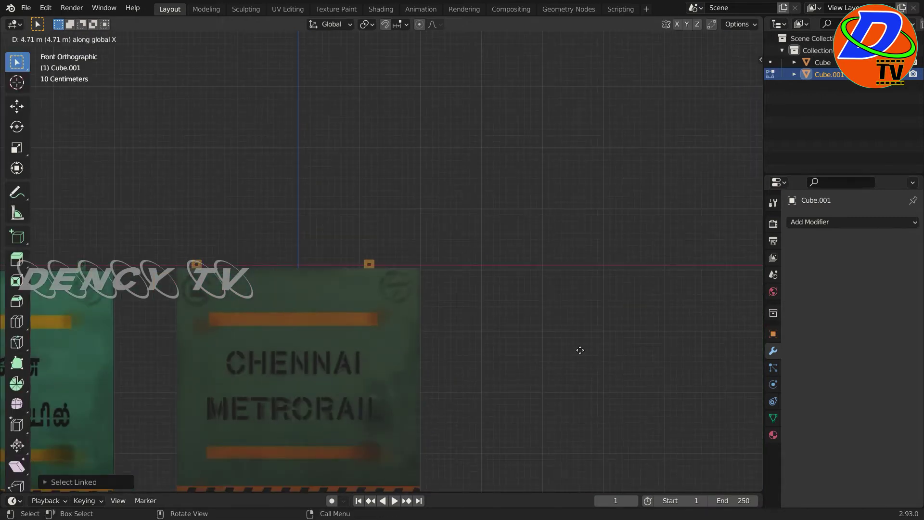
pyautogui.click(596, 352)
pyautogui.press('p')
pyautogui.click(396, 267)
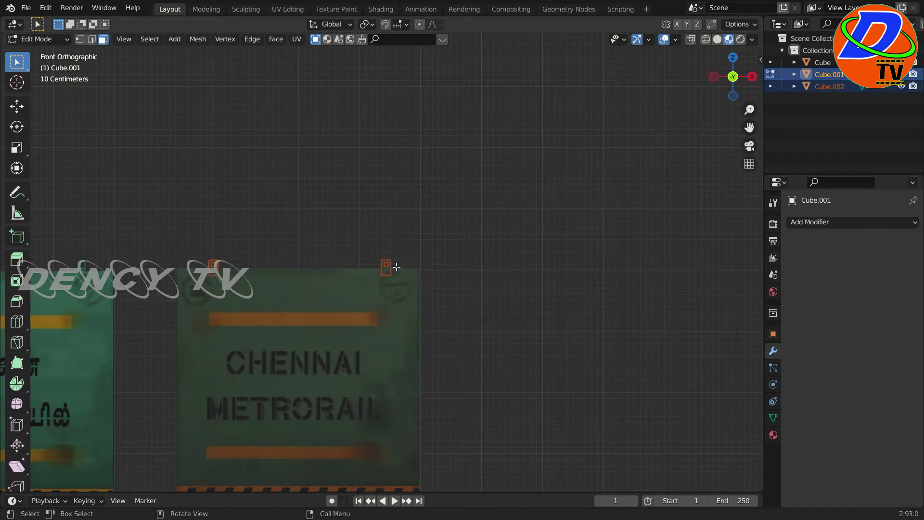
# Step: Join the separated tabs into the CHENNAI METRORAIL board with Ctrl+J
pyautogui.click(48, 41)
pyautogui.click(39, 51)
pyautogui.moveTo(479, 221); pyautogui.dragTo(233, 258)
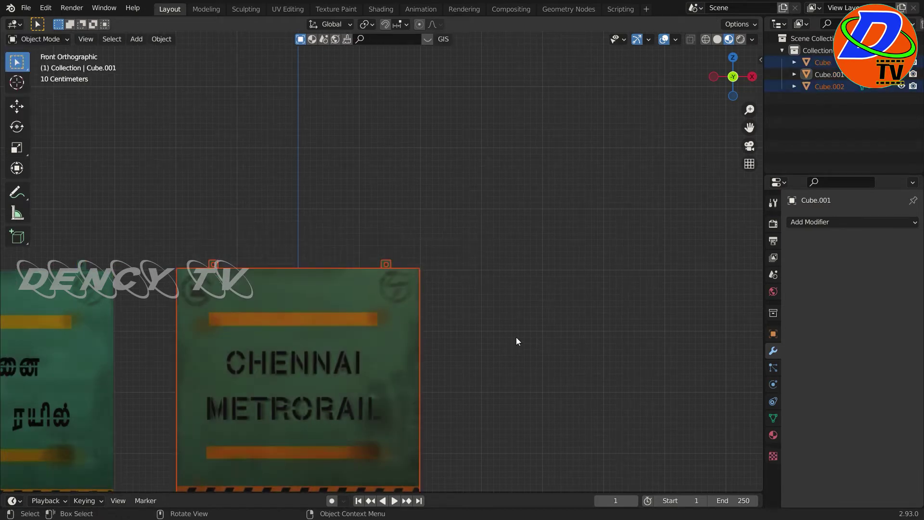
pyautogui.click(301, 200)
pyautogui.moveTo(302, 200); pyautogui.dragTo(219, 296, button='middle')
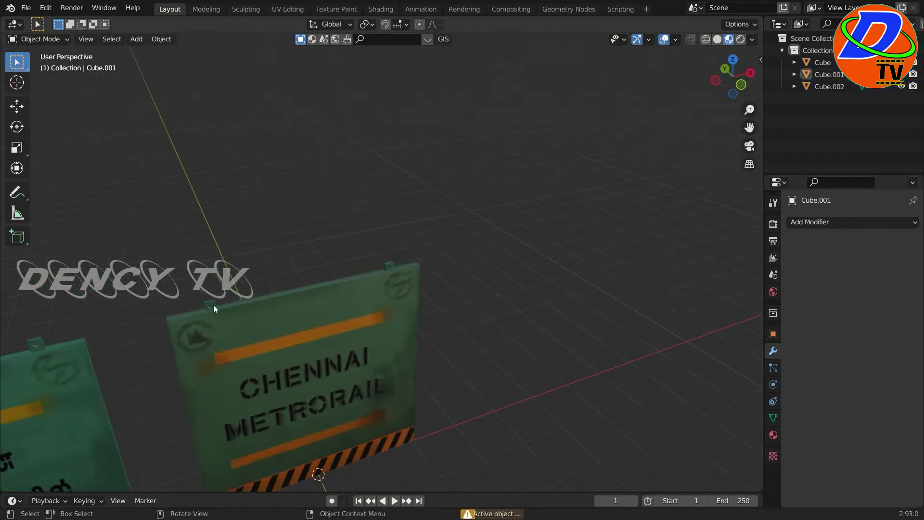
pyautogui.keyDown('shift'); pyautogui.click(357, 293); pyautogui.keyUp('shift')
pyautogui.hotkey('ctrl', 'j')
pyautogui.hotkey('alt', 'a')
pyautogui.moveTo(357, 294)
pyautogui.mouseDown(button='middle')
pyautogui.moveTo(426, 284)
pyautogui.moveTo(322, 298)
pyautogui.moveTo(367, 289)
pyautogui.mouseUp(button='middle')
# Step: Add a torus and stand it upright with 90° rotations about X and Z
pyautogui.scroll(3, 322, 298)
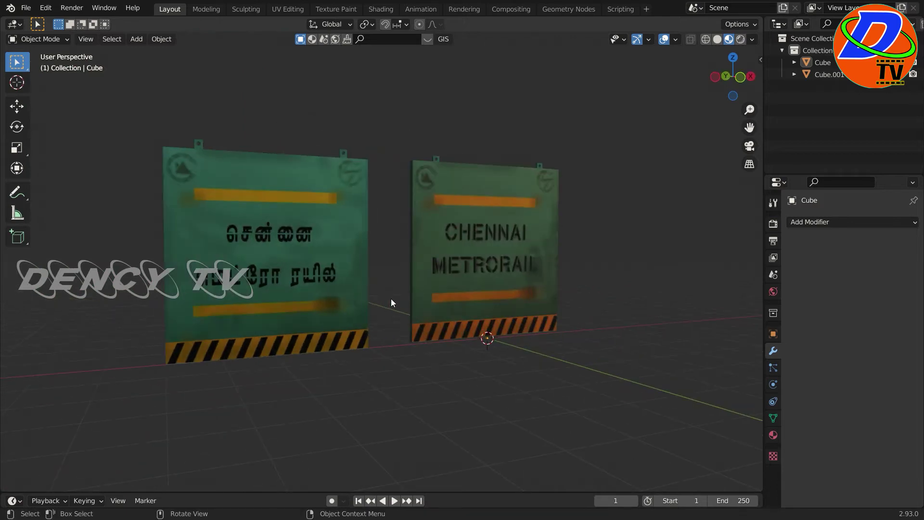
pyautogui.moveTo(391, 300)
pyautogui.mouseDown(button='middle')
pyautogui.moveTo(470, 300)
pyautogui.moveTo(357, 301)
pyautogui.moveTo(347, 342)
pyautogui.mouseUp(button='middle')
pyautogui.scroll(3, 322, 409)
pyautogui.moveTo(322, 415)
pyautogui.keyDown('shift'); pyautogui.mouseDown(button='middle')
pyautogui.moveTo(355, 292)
pyautogui.moveTo(403, 328)
pyautogui.mouseUp(button='middle'); pyautogui.keyUp('shift')
pyautogui.click(137, 39)
pyautogui.click(265, 131)
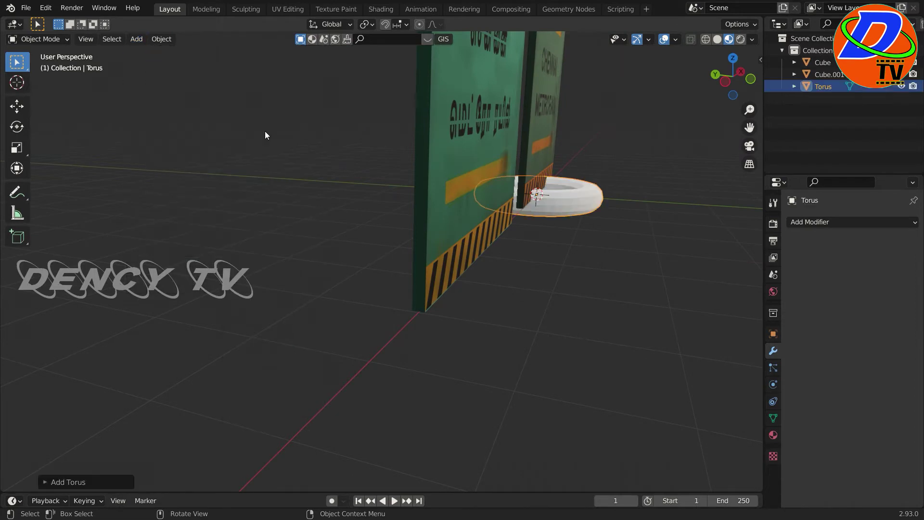
pyautogui.press('KP_7')
pyautogui.write('rx90')
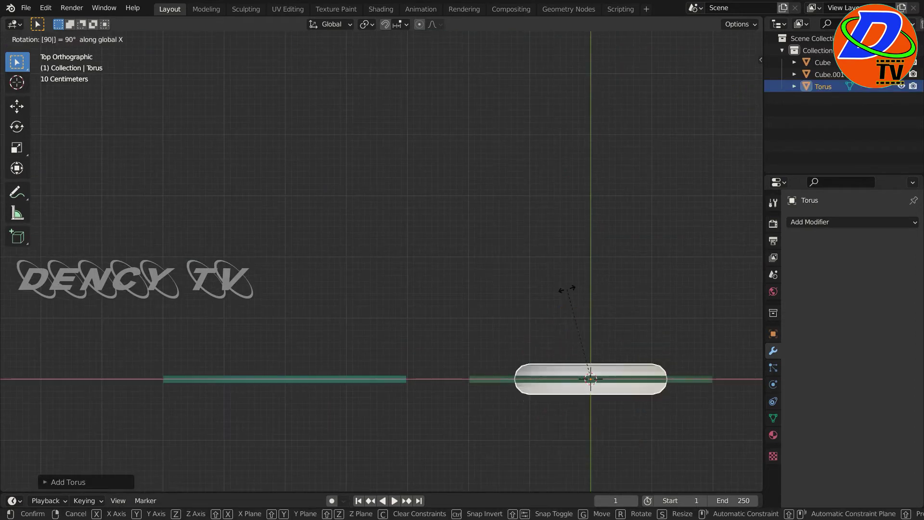
pyautogui.press('Return')
pyautogui.write('rz90')
pyautogui.press('Return')
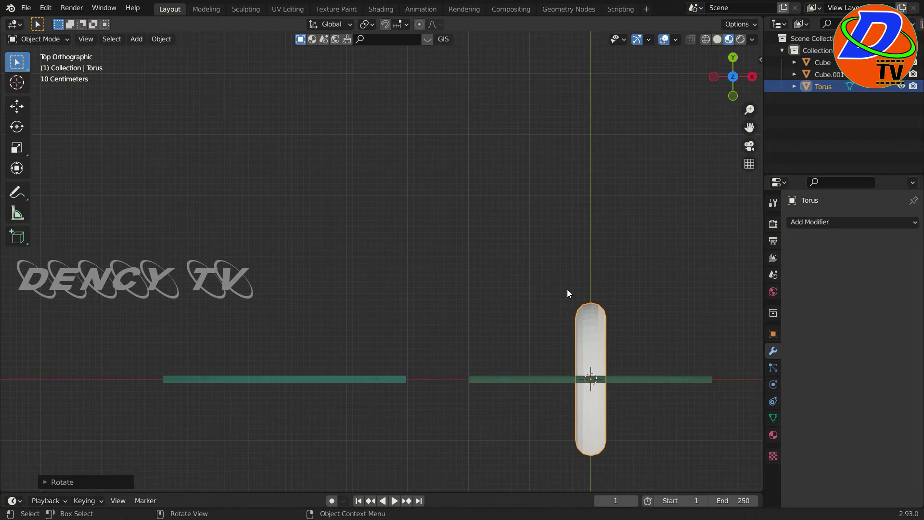
# Step: Scale the torus down to a small ring
pyautogui.press('s')
pyautogui.click(588, 359)
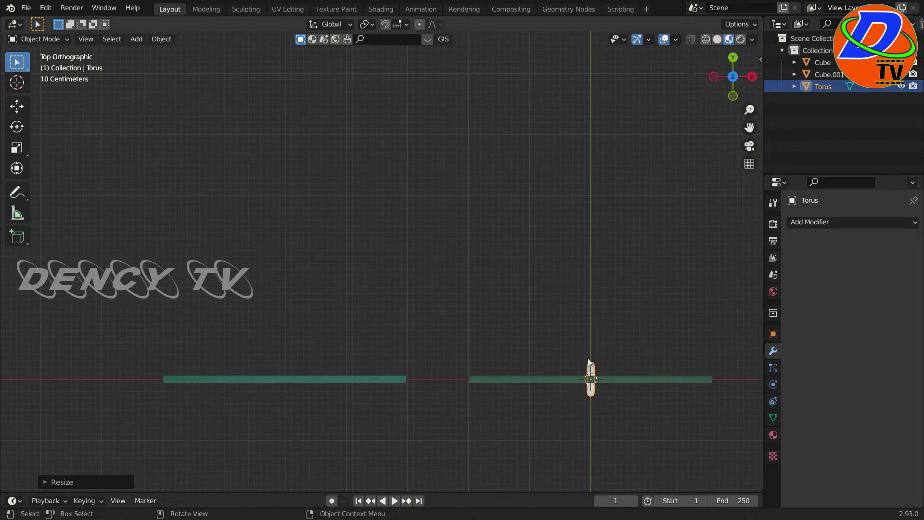
pyautogui.press('KP_1')
pyautogui.moveTo(593, 357); pyautogui.dragTo(452, 332, button='middle')
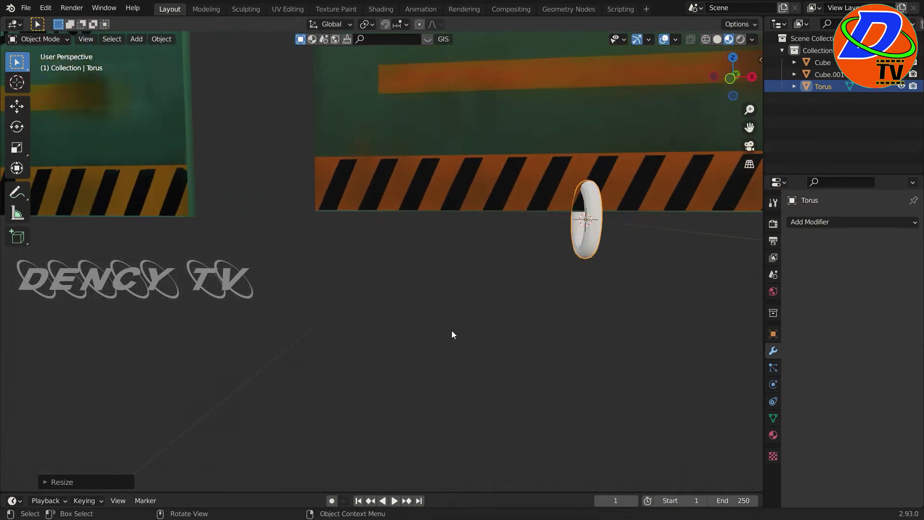
pyautogui.press('KP_1')
# Step: Move the ring along X and Z to sit beneath the right panel's lower edge
pyautogui.press('g')
pyautogui.press('x')
pyautogui.click(542, 309)
pyautogui.press('g')
pyautogui.press('z')
pyautogui.click(542, 321)
pyautogui.scroll(2, 505, 335)
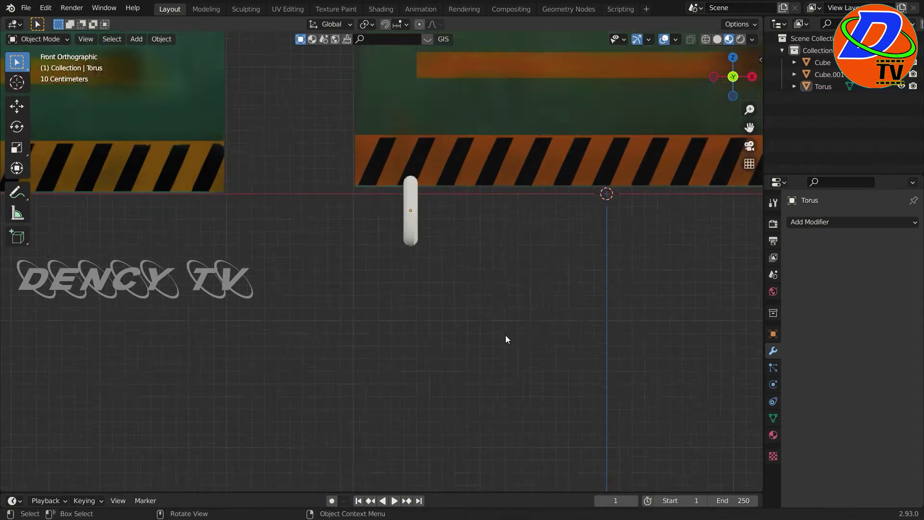
pyautogui.scroll(1, 505, 335)
pyautogui.scroll(2, 466, 358)
pyautogui.press('Tab')
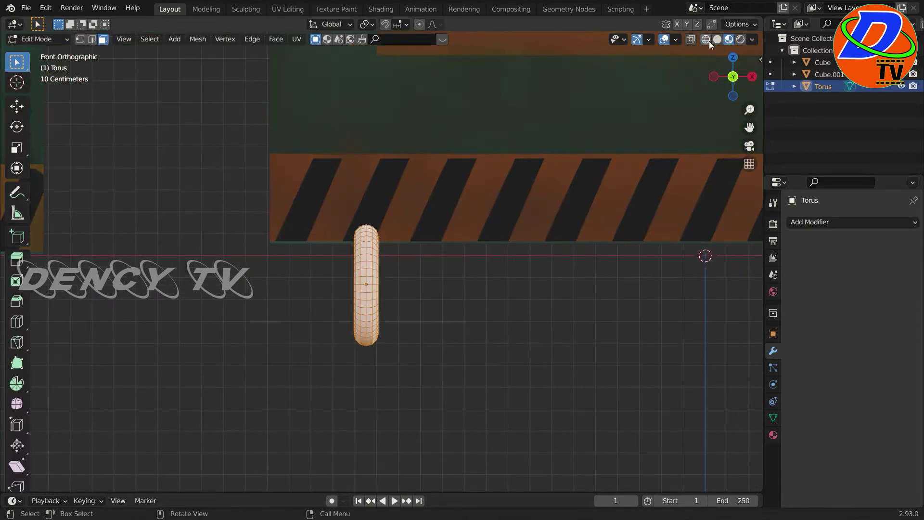
# Step: Delete the faces of the torus's lower half, leaving an upper arch
pyautogui.hotkey('shift', 'z')
pyautogui.press('a')
pyautogui.click(511, 385)
pyautogui.moveTo(597, 430); pyautogui.dragTo(223, 294)
pyautogui.scroll(3, 438, 351)
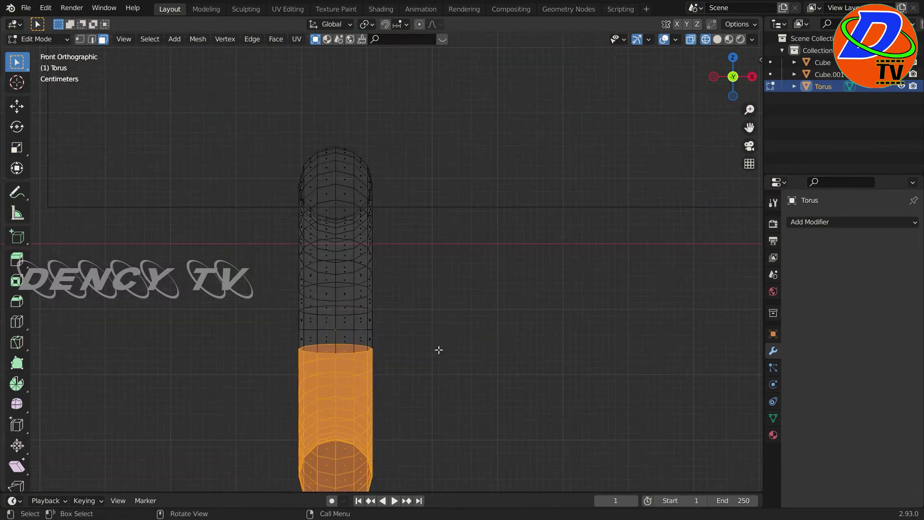
pyautogui.press('KP_3')
pyautogui.moveTo(642, 364)
pyautogui.mouseDown()
pyautogui.moveTo(361, 306)
pyautogui.moveTo(88, 176)
pyautogui.mouseUp()
pyautogui.press('x')
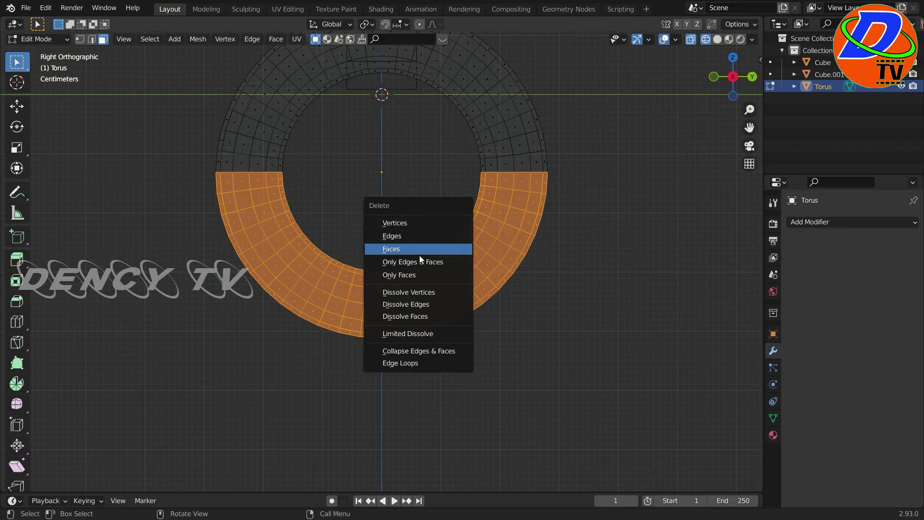
pyautogui.click(420, 255)
pyautogui.scroll(-3, 424, 257)
# Step: Reposition the half torus vertically and shift it left along Y
pyautogui.hotkey('ctrl', 'l')
pyautogui.hotkey('shift', 'z')
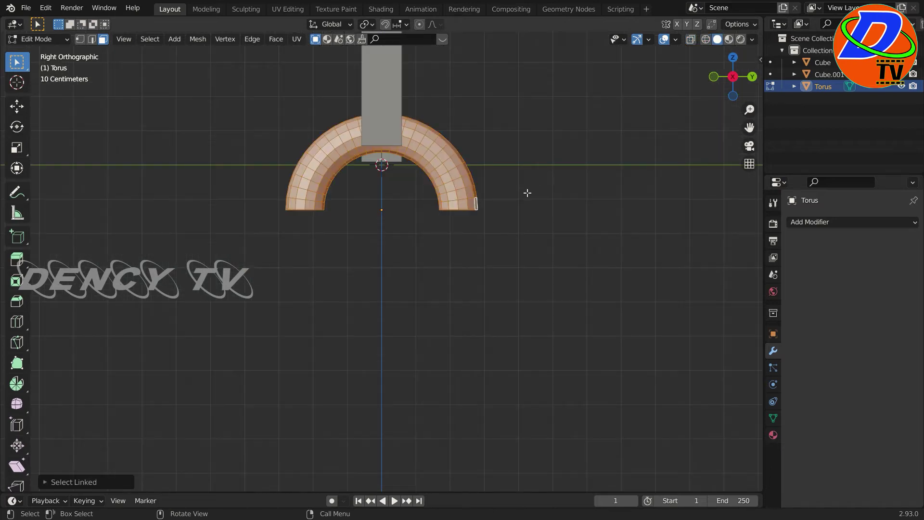
pyautogui.press('g')
pyautogui.press('z')
pyautogui.click(528, 202)
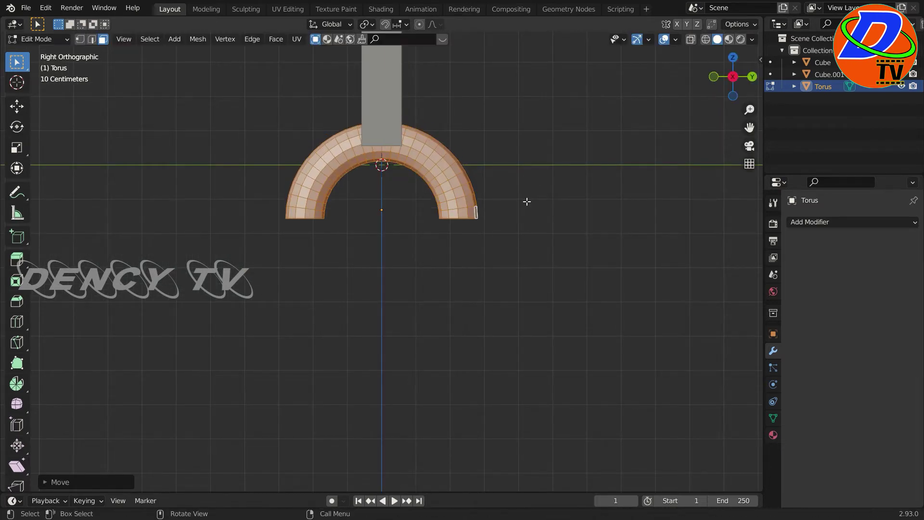
pyautogui.press('y')
pyautogui.click(387, 213)
# Step: Extrude the arch's right half along Y into a straight flat top
pyautogui.hotkey('shift', 'z')
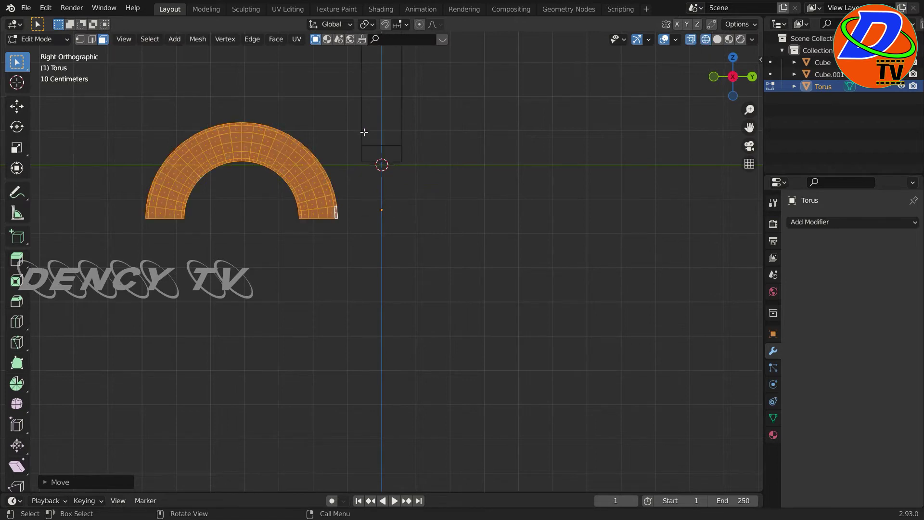
pyautogui.hotkey('alt', 'a')
pyautogui.press('b')
pyautogui.moveTo(389, 262); pyautogui.dragTo(242, 98)
pyautogui.press('e')
pyautogui.press('y')
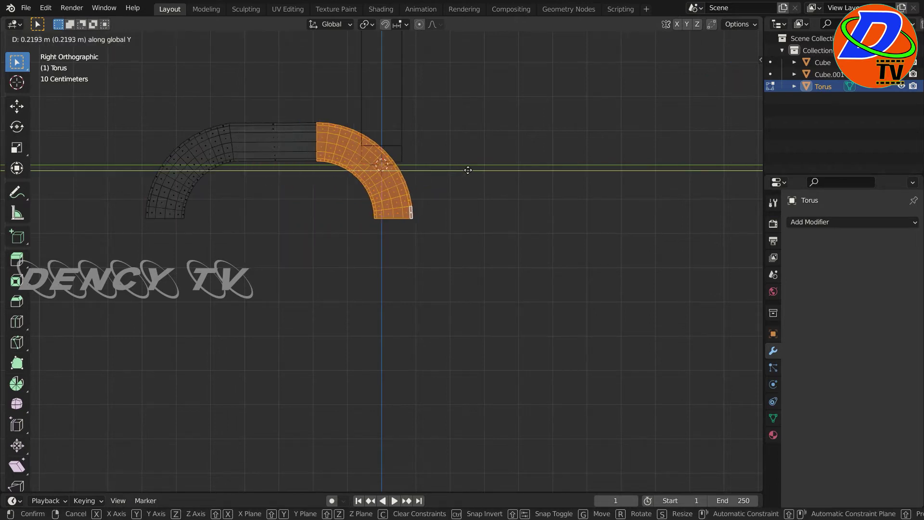
pyautogui.click(519, 171)
pyautogui.hotkey('ctrl', 'l')
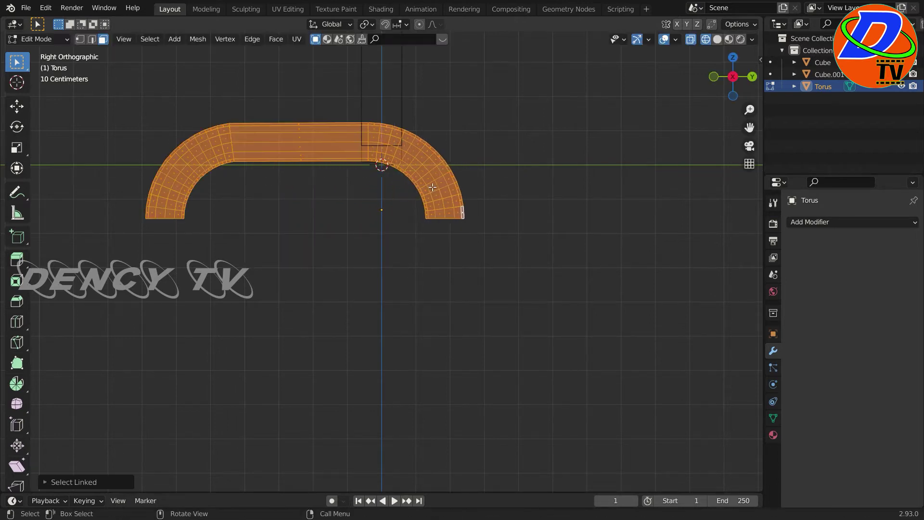
# Step: Recentre the stretched arch along the Y axis
pyautogui.press('g')
pyautogui.press('y')
pyautogui.click(563, 219)
pyautogui.hotkey('alt', 'a')
pyautogui.moveTo(452, 305); pyautogui.dragTo(481, 274, button='middle')
pyautogui.scroll(2, 459, 272)
pyautogui.scroll(2, 459, 272)
# Step: Raise the arch leg along Z up to the panels' bottom edge
pyautogui.press('l')
pyautogui.press('g')
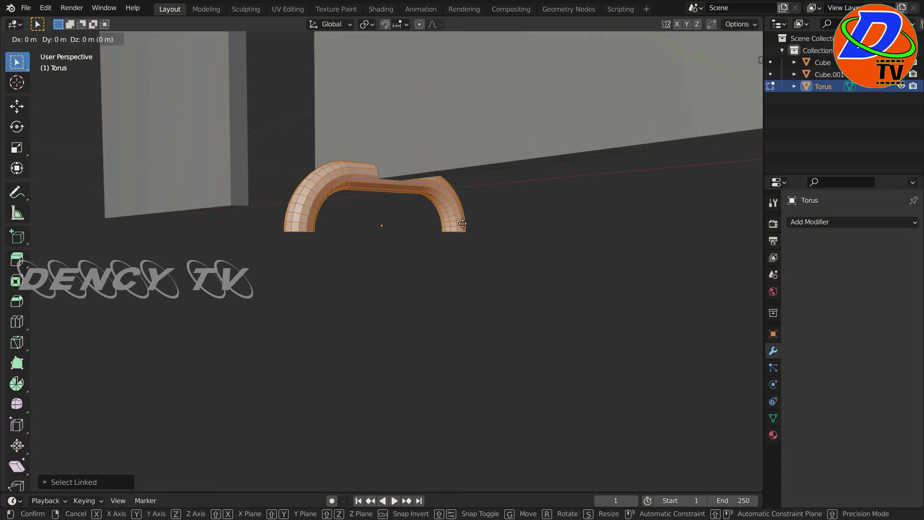
pyautogui.press('z')
pyautogui.click(460, 214)
pyautogui.moveTo(461, 214); pyautogui.dragTo(454, 217, button='middle')
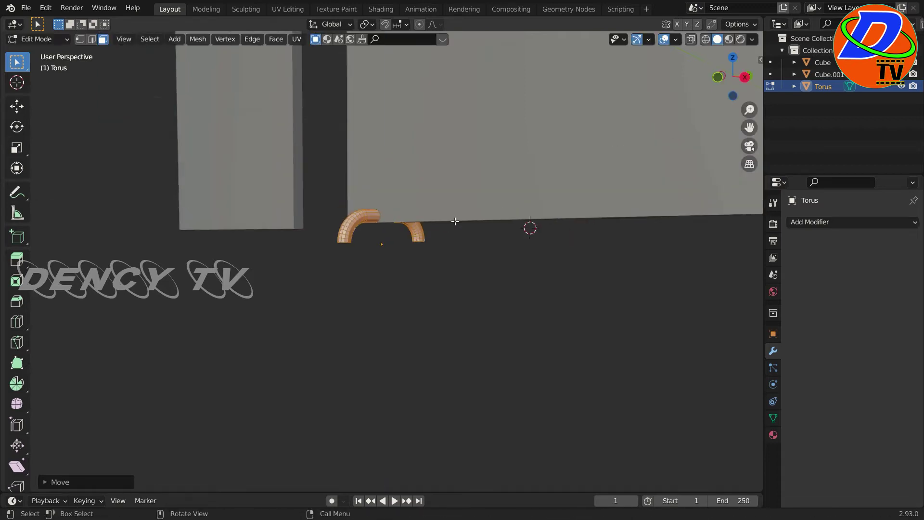
pyautogui.press('KP_1')
# Step: Duplicate the leg along X so copies sit under both corners of each panel
pyautogui.press('g')
pyautogui.press('x')
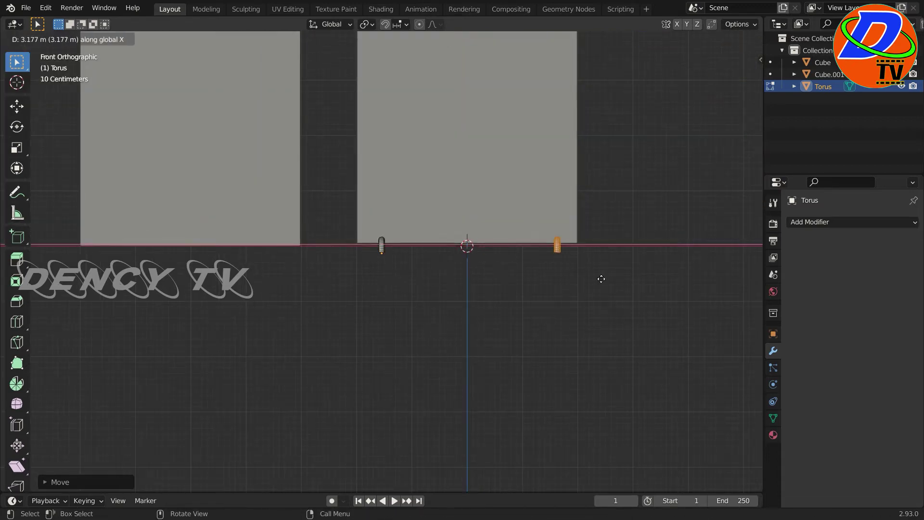
pyautogui.click(614, 280)
pyautogui.hotkey('shift', 'd')
pyautogui.press('x')
pyautogui.click(142, 324)
pyautogui.hotkey('shift', 'd')
pyautogui.press('x')
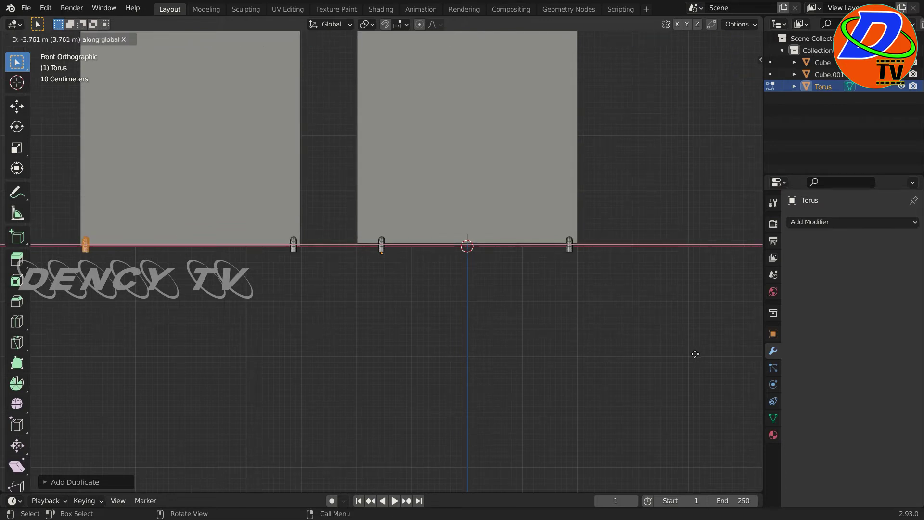
pyautogui.click(696, 354)
pyautogui.click(387, 255)
pyautogui.hotkey('shift', 'd')
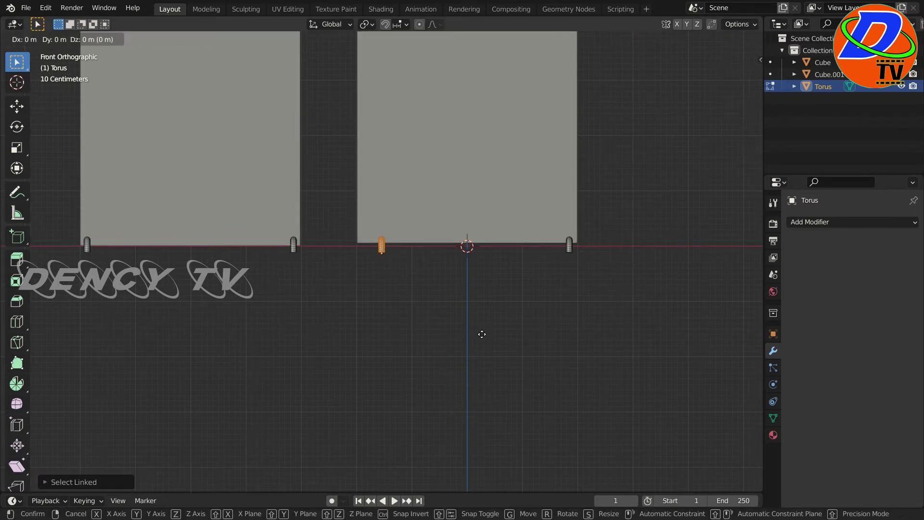
pyautogui.click(466, 342)
# Step: Set the viewport shading to random object colours
pyautogui.scroll(-2, 429, 349)
pyautogui.moveTo(429, 349)
pyautogui.mouseDown(button='middle')
pyautogui.moveTo(475, 365)
pyautogui.moveTo(549, 347)
pyautogui.moveTo(457, 353)
pyautogui.moveTo(485, 409)
pyautogui.mouseUp(button='middle')
pyautogui.click(753, 39)
pyautogui.click(748, 200)
pyautogui.moveTo(340, 404); pyautogui.dragTo(268, 223, button='middle')
pyautogui.click(37, 39)
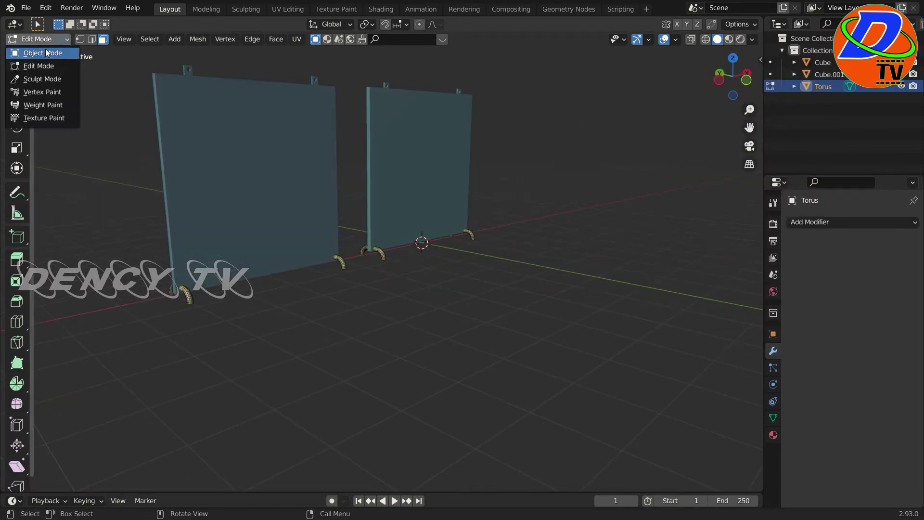
# Step: Separate the legs and join each panel with its own pair of legs
pyautogui.press('Tab')
pyautogui.scroll(5, 387, 263)
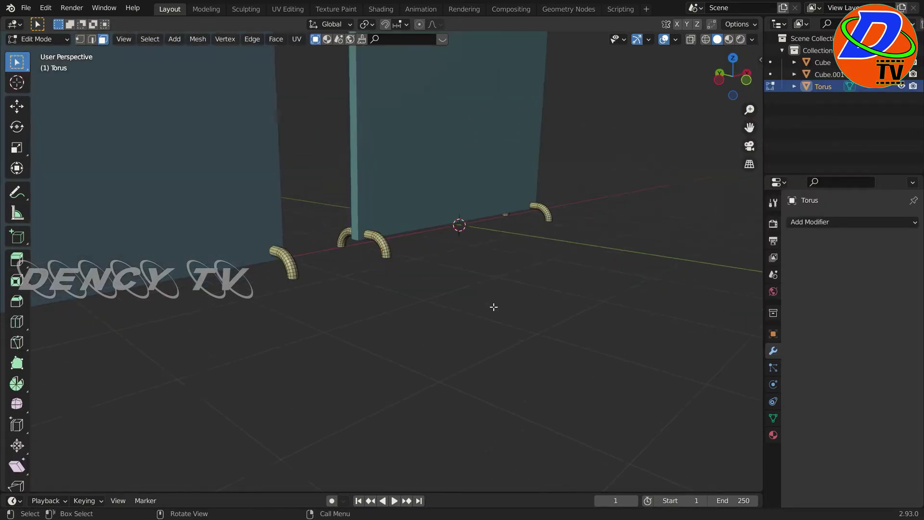
pyautogui.press('p')
pyautogui.click(387, 254)
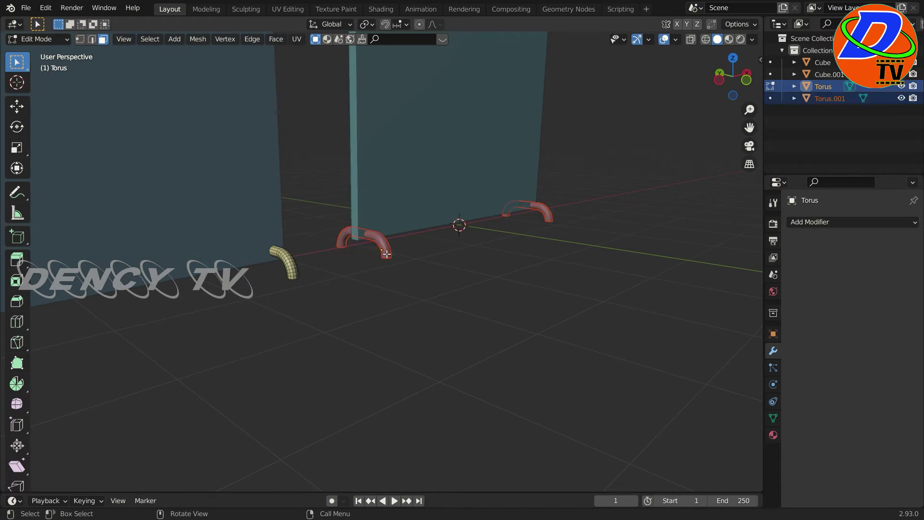
pyautogui.press('Tab')
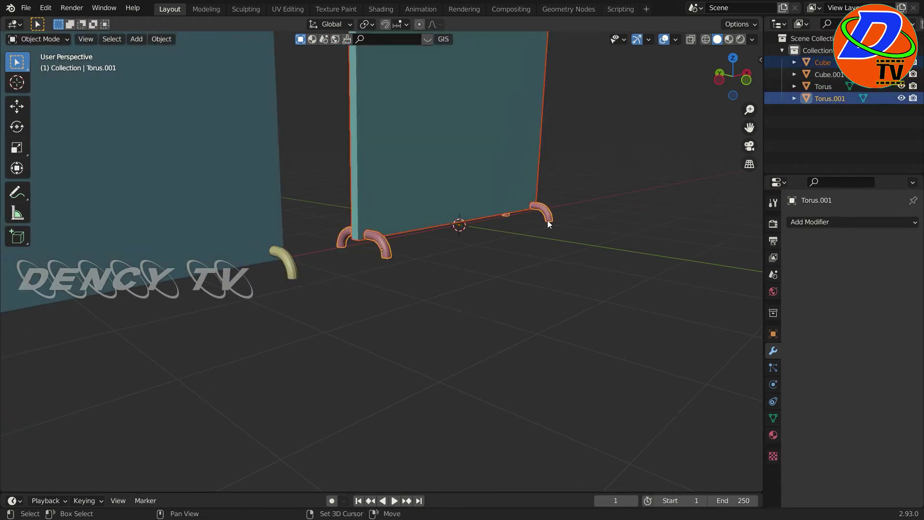
pyautogui.hotkey('ctrl', 'j')
pyautogui.click(227, 222)
pyautogui.keyDown('shift'); pyautogui.click(297, 269); pyautogui.keyUp('shift')
pyautogui.hotkey('ctrl', 'j')
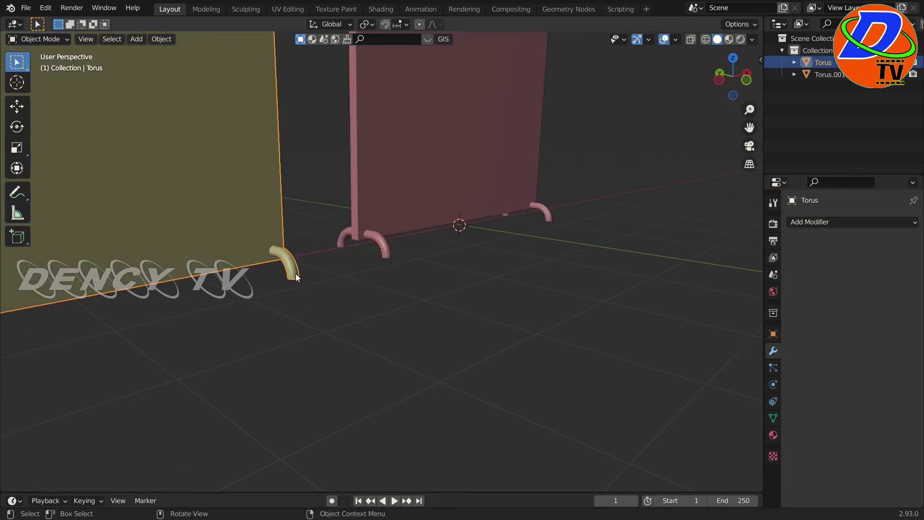
# Step: Switch to Material Preview and inspect the textured legs along the panels
pyautogui.moveTo(298, 270); pyautogui.dragTo(384, 344, button='middle')
pyautogui.scroll(-5, 384, 344)
pyautogui.scroll(6, 353, 355)
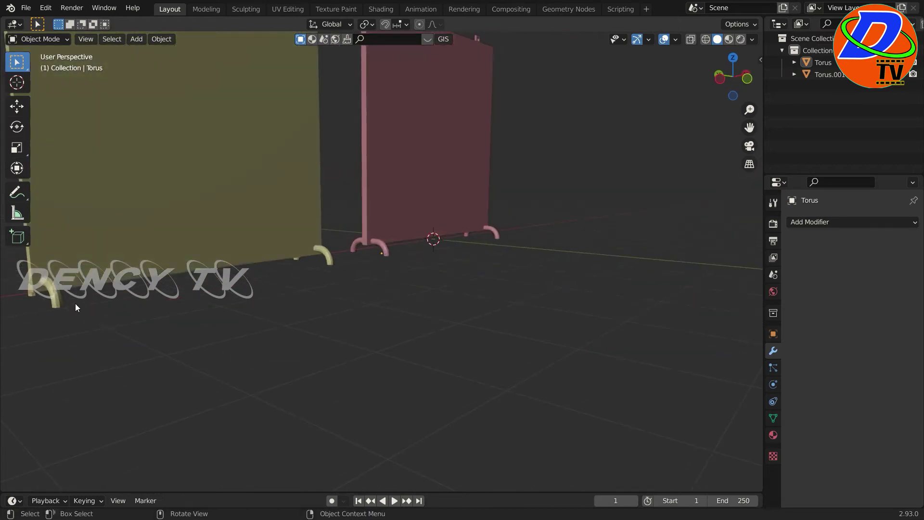
pyautogui.click(773, 435)
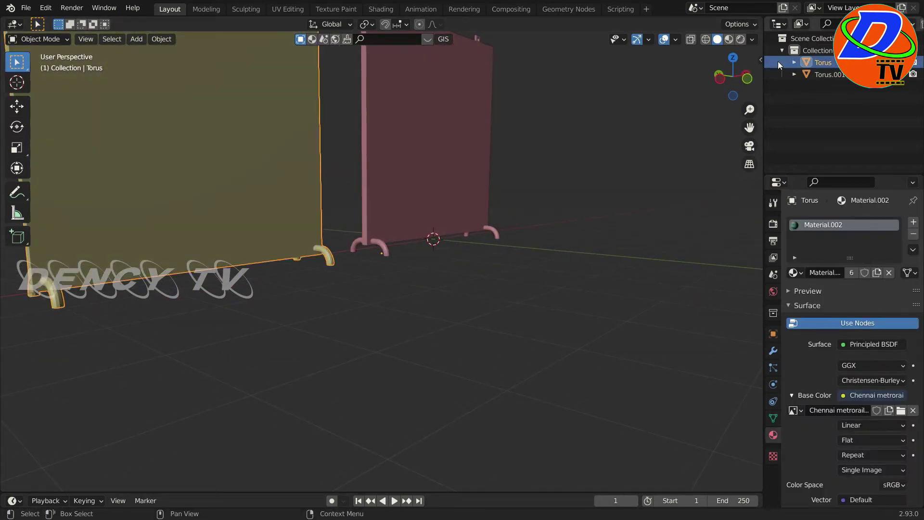
pyautogui.click(729, 39)
pyautogui.scroll(-3, 392, 368)
pyautogui.moveTo(369, 373); pyautogui.dragTo(383, 375, button='middle')
pyautogui.scroll(5, 383, 375)
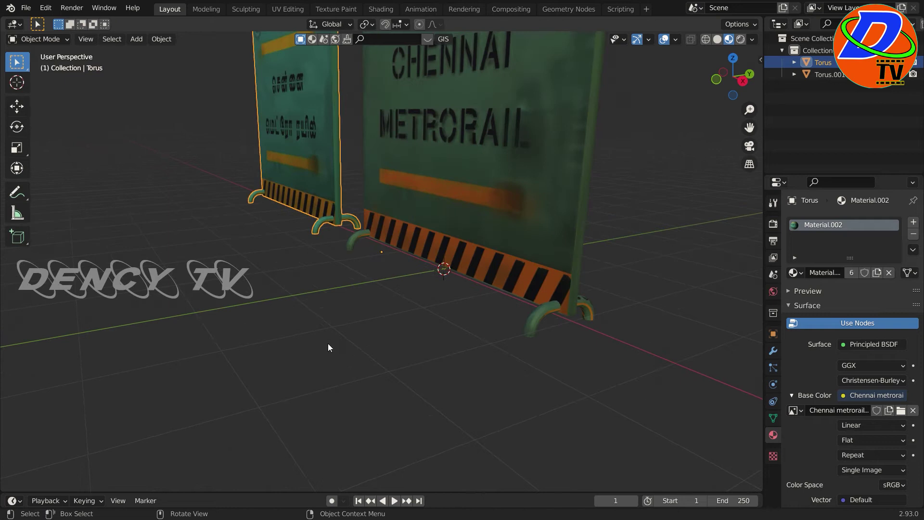
pyautogui.scroll(-3, 264, 251)
# Step: Glance at the UV Editing workspace, then return to the Layout workspace
pyautogui.click(288, 9)
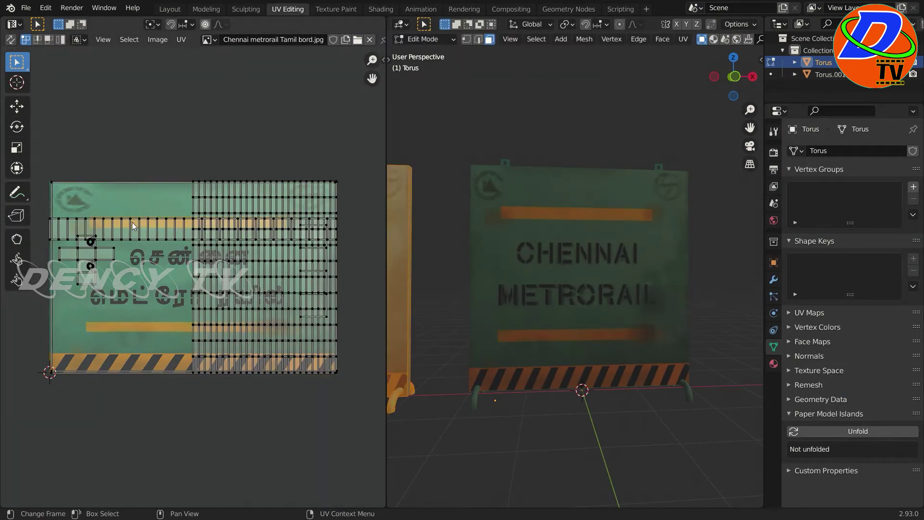
pyautogui.click(169, 9)
pyautogui.scroll(-2, 409, 337)
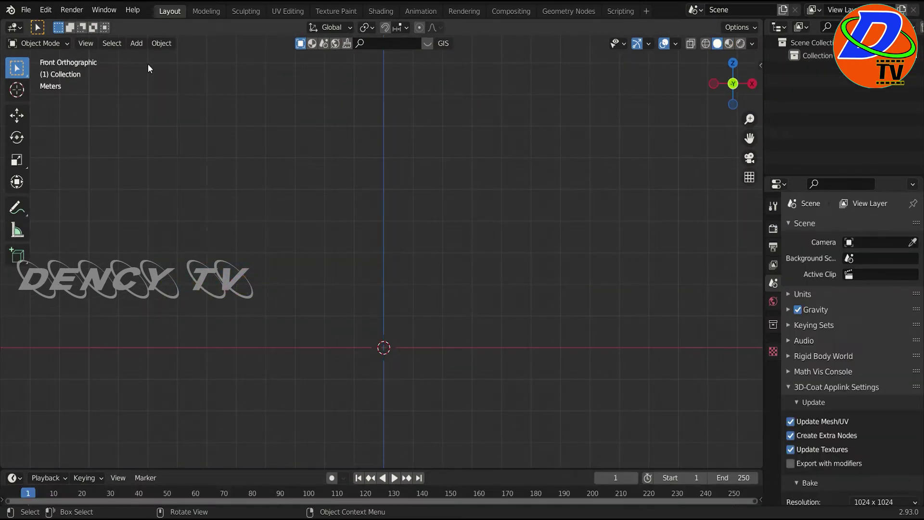
pyautogui.click(137, 43)
pyautogui.moveTo(153, 58)
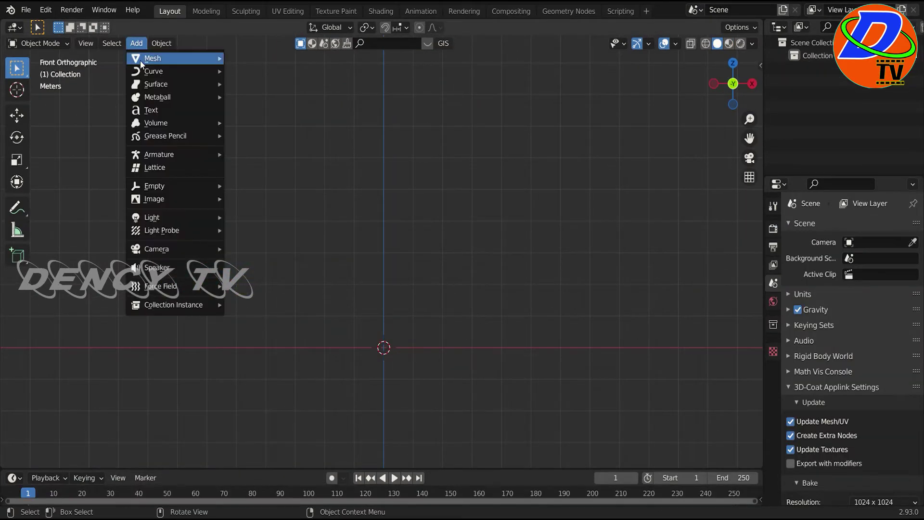
# Step: Add a cube, rest its bottom on the origin and frame it
pyautogui.click(259, 71)
pyautogui.press('Tab')
pyautogui.press('g')
pyautogui.press('z')
pyautogui.press('Return')
pyautogui.press('KP_Decimal')
pyautogui.keyDown('shift'); pyautogui.moveTo(515, 260); pyautogui.dragTo(516, 244, button='middle'); pyautogui.keyUp('shift')
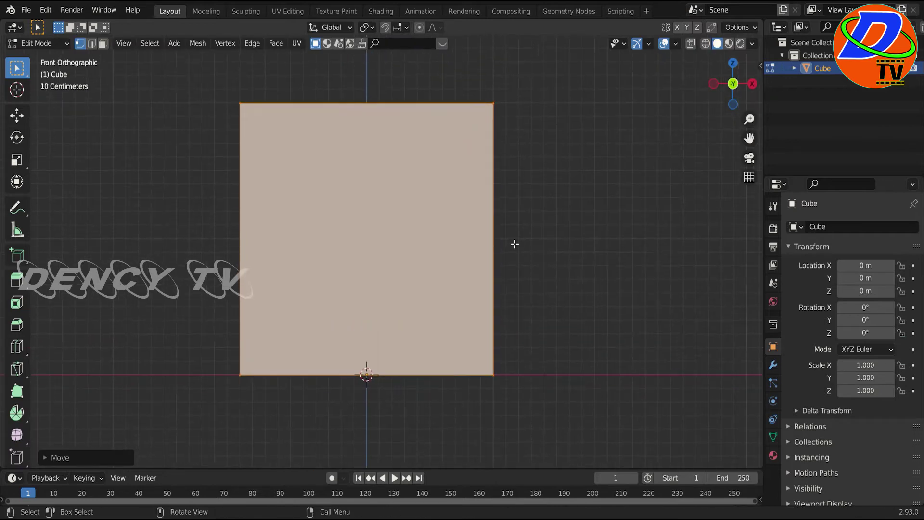
# Step: Scale the box wider along X and to about half depth along Y
pyautogui.press('s')
pyautogui.press('x')
pyautogui.click(656, 251)
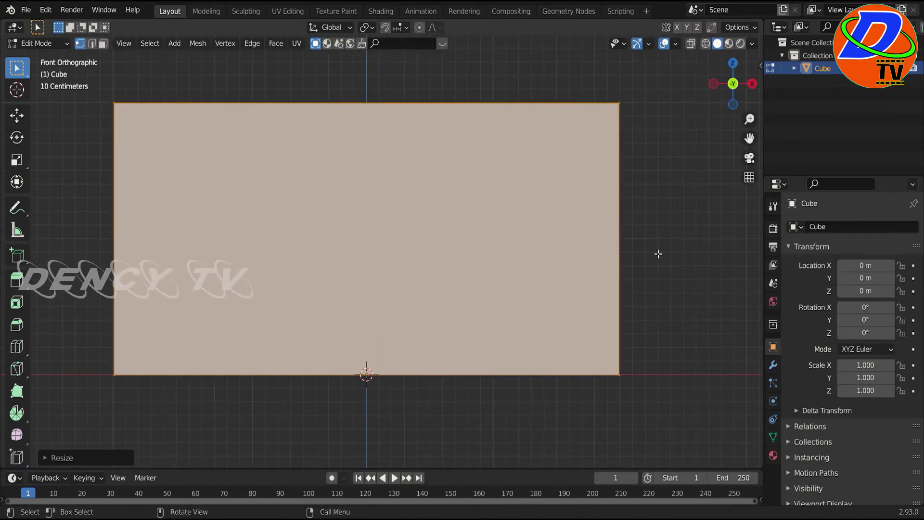
pyautogui.press('KP_3')
pyautogui.press('s')
pyautogui.press('y')
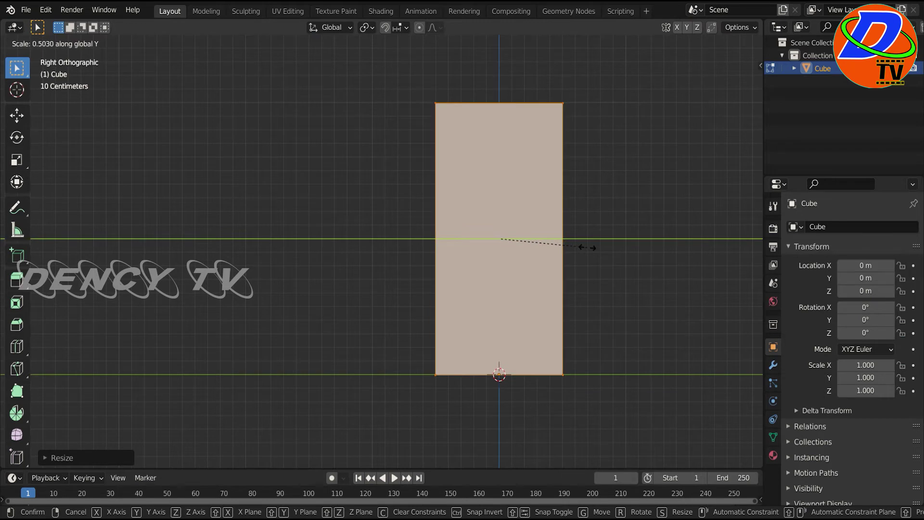
pyautogui.click(588, 248)
pyautogui.moveTo(592, 252)
pyautogui.mouseDown(button='middle')
pyautogui.moveTo(570, 305)
pyautogui.moveTo(541, 305)
pyautogui.mouseUp(button='middle')
pyautogui.press('s')
pyautogui.press('x')
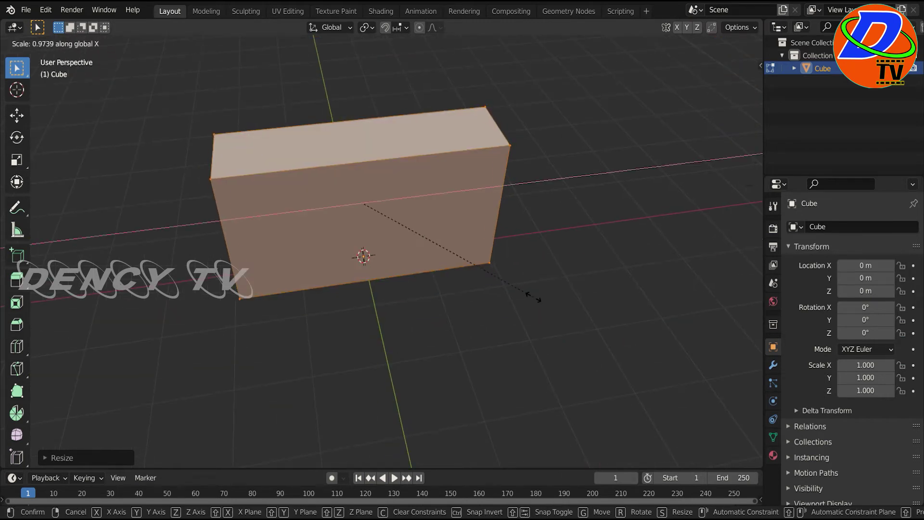
pyautogui.click(476, 303)
# Step: Give the box's edges a small bevel in Edit Mode
pyautogui.press('Tab')
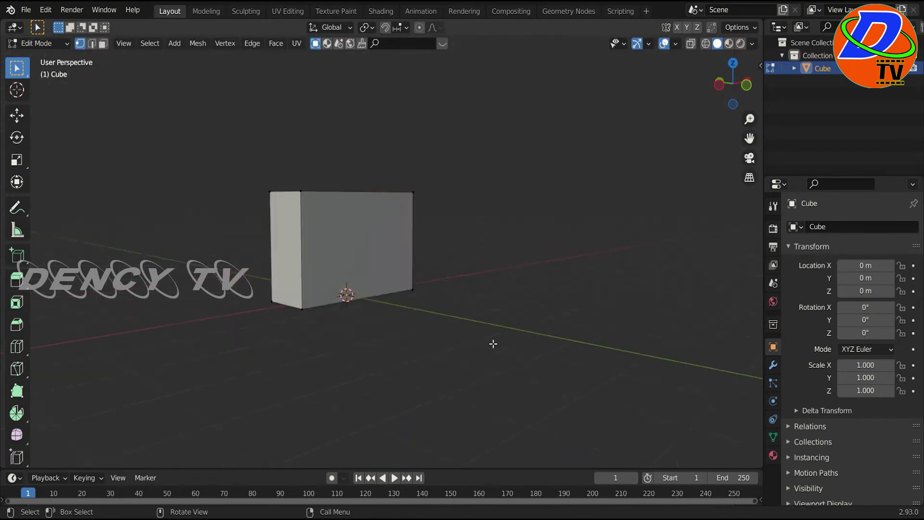
pyautogui.scroll(3, 493, 343)
pyautogui.scroll(2, 489, 367)
pyautogui.moveTo(254, 269)
pyautogui.mouseDown(button='middle')
pyautogui.moveTo(223, 282)
pyautogui.moveTo(504, 313)
pyautogui.mouseUp(button='middle')
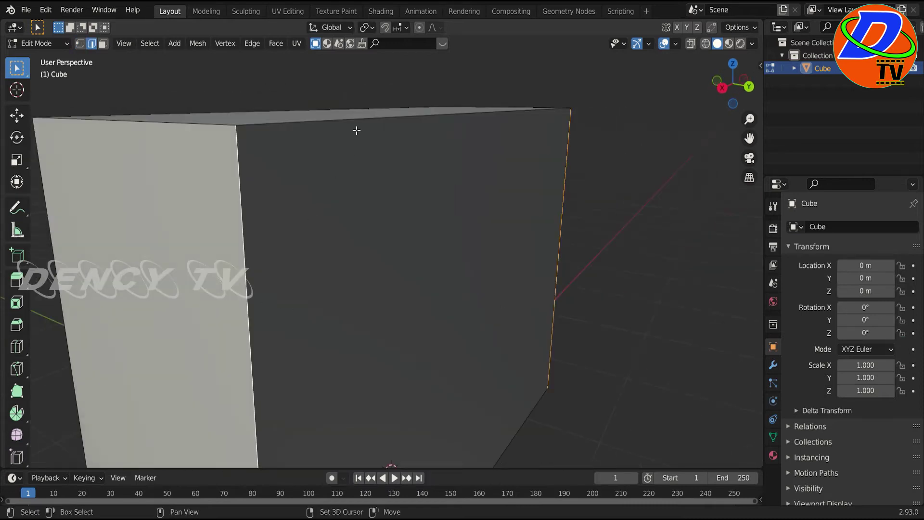
pyautogui.scroll(-3, 199, 135)
pyautogui.moveTo(199, 134); pyautogui.dragTo(366, 220, button='middle')
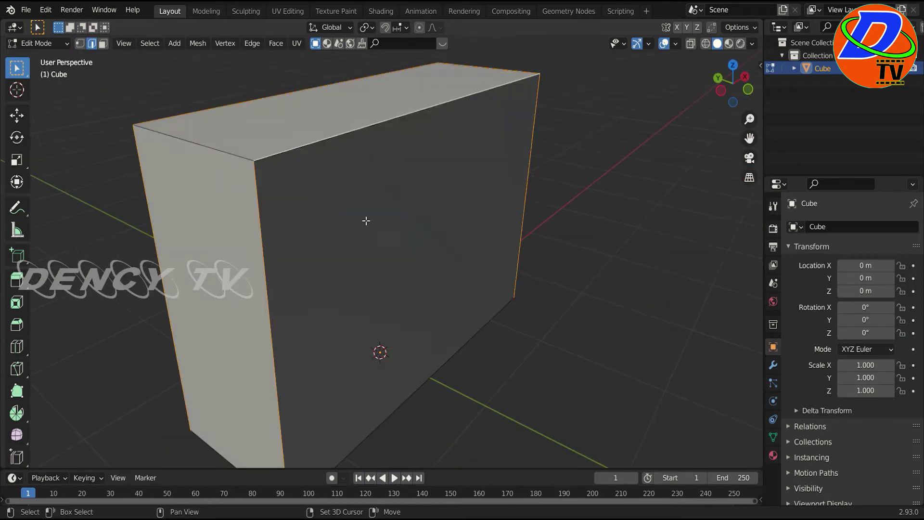
pyautogui.hotkey('ctrl', 'b')
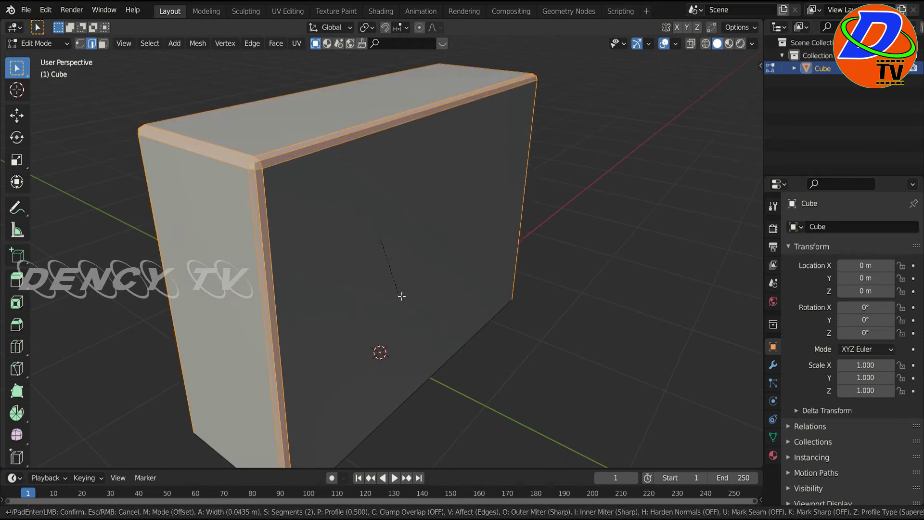
pyautogui.click(402, 296)
pyautogui.hotkey('alt', 'a')
pyautogui.moveTo(568, 337)
pyautogui.mouseDown(button='middle')
pyautogui.moveTo(295, 330)
pyautogui.moveTo(461, 312)
pyautogui.mouseUp(button='middle')
pyautogui.moveTo(338, 266)
pyautogui.mouseDown(button='middle')
pyautogui.moveTo(458, 264)
pyautogui.moveTo(457, 278)
pyautogui.moveTo(219, 274)
pyautogui.moveTo(366, 269)
pyautogui.mouseUp(button='middle')
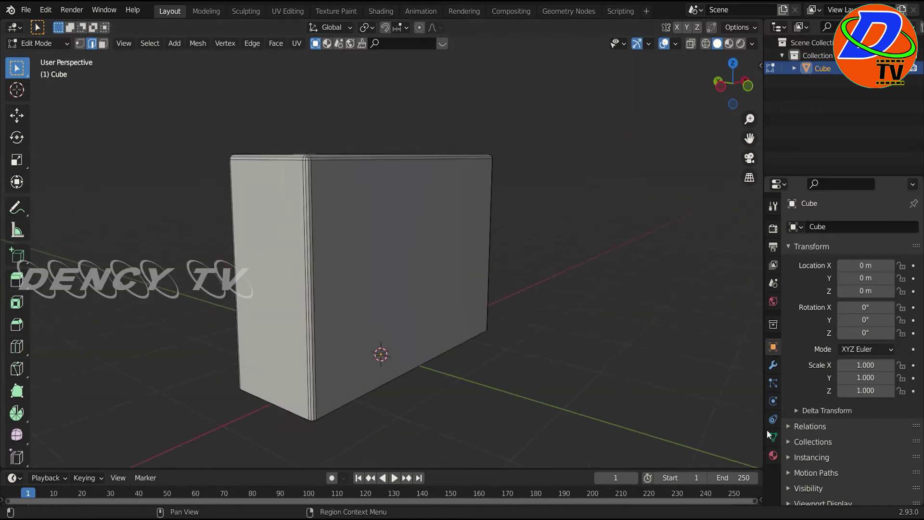
# Step: Create a new material for the box and preview it in material shading in object mode
pyautogui.click(773, 455)
pyautogui.click(848, 281)
pyautogui.click(729, 43)
pyautogui.press('Tab')
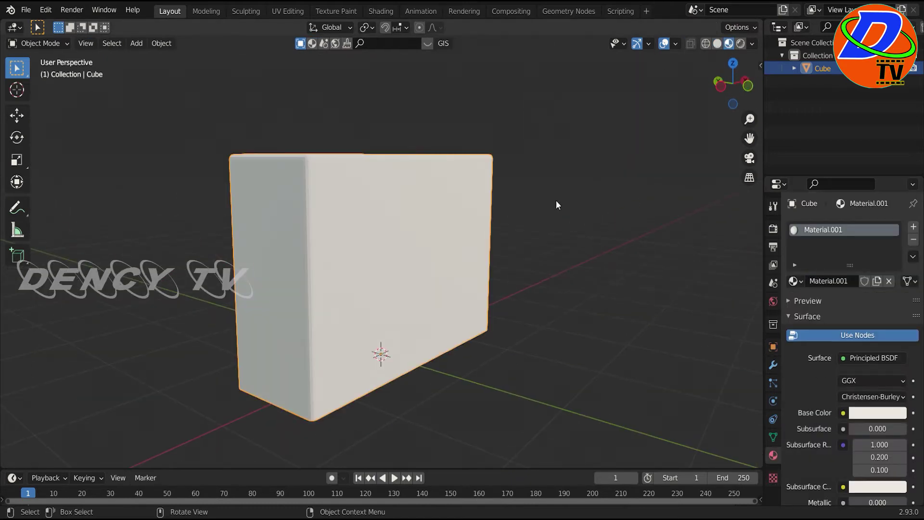
pyautogui.moveTo(529, 112); pyautogui.dragTo(492, 248, button='middle')
pyautogui.moveTo(884, 176); pyautogui.dragTo(881, 88)
# Step: Set Metallic to 0.512 and feed an Image Texture (Ciment kuttu.jpg) into Base Color
pyautogui.scroll(-5, 819, 324)
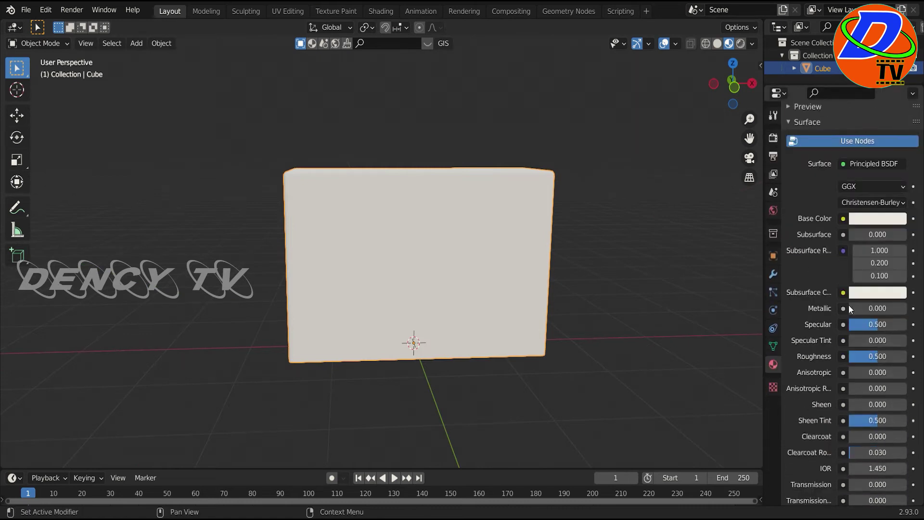
pyautogui.moveTo(857, 308); pyautogui.dragTo(881, 312)
pyautogui.click(843, 219)
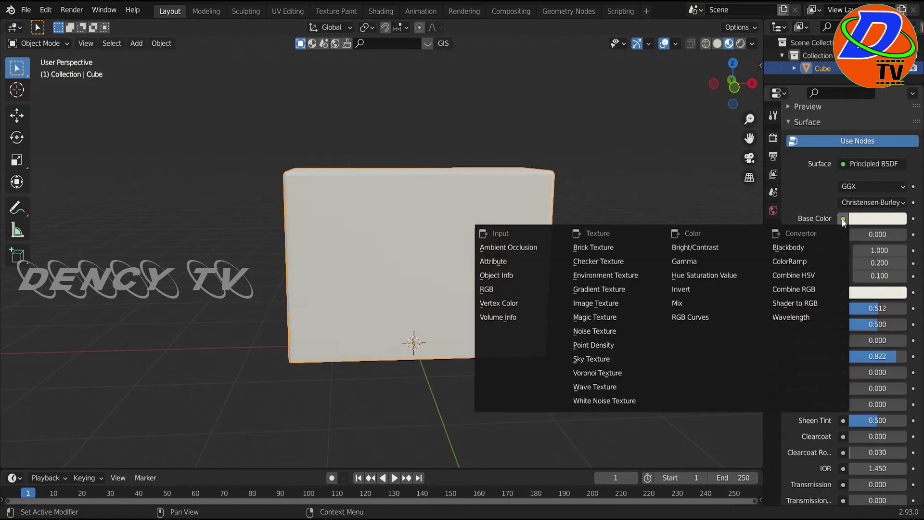
pyautogui.click(621, 294)
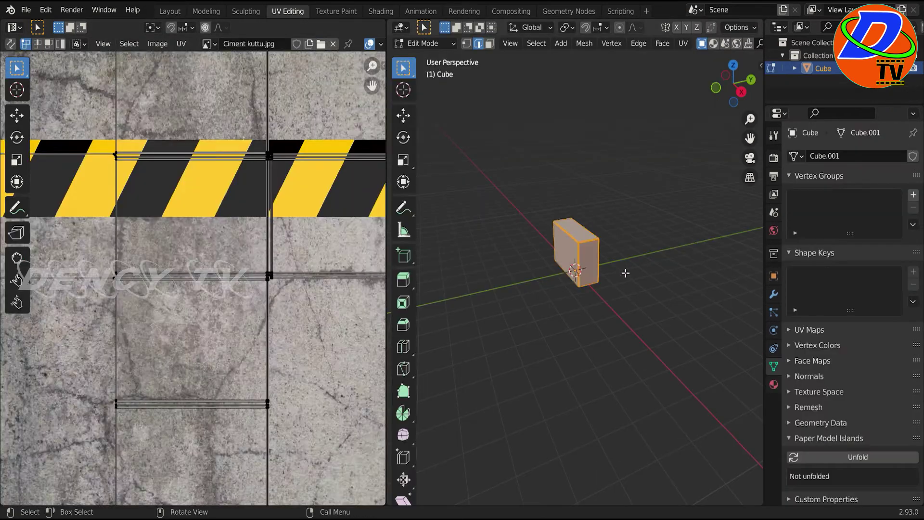
pyautogui.scroll(4, 584, 326)
# Step: Show the box with its texture applied from the front, with face selection mode active
pyautogui.press('t')
pyautogui.press('z')
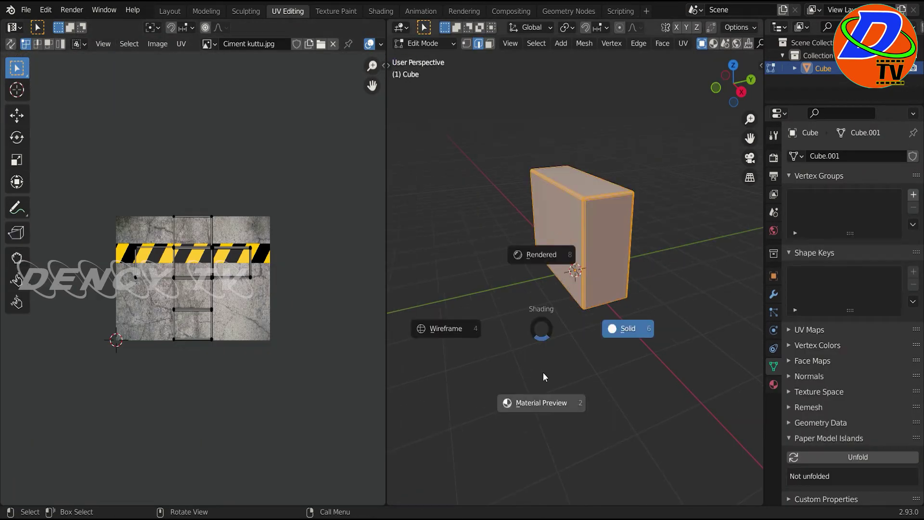
pyautogui.click(545, 377)
pyautogui.press('KP_1')
pyautogui.scroll(3, 534, 301)
pyautogui.hotkey('alt', 'a')
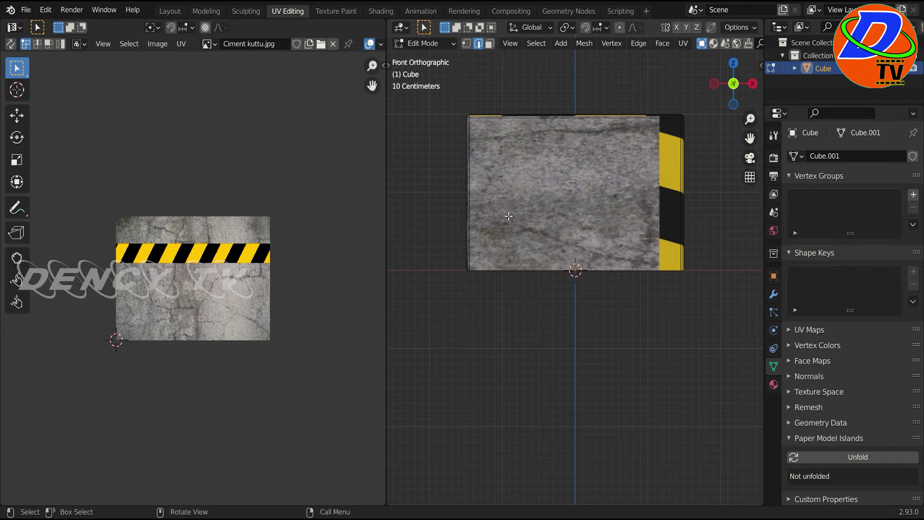
pyautogui.moveTo(508, 216); pyautogui.dragTo(505, 185, button='middle')
pyautogui.press('3')
# Step: Rotate the UV islands 90° then 180° and stretch them horizontally
pyautogui.write('ar90')
pyautogui.press('Return')
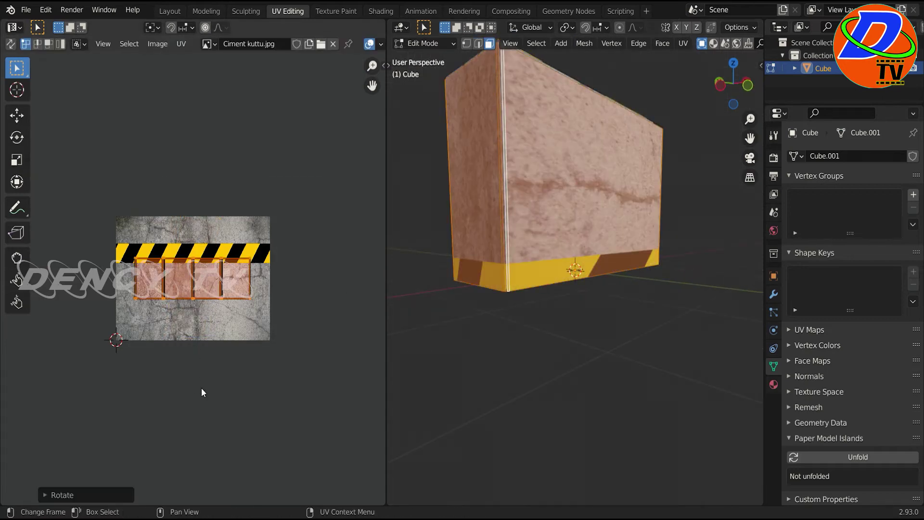
pyautogui.write('r180')
pyautogui.press('Return')
pyautogui.press('s')
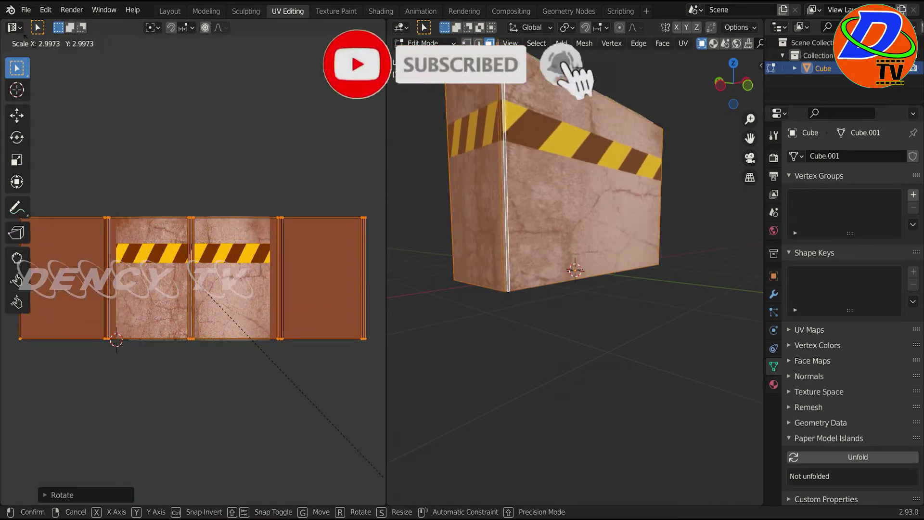
pyautogui.press('x')
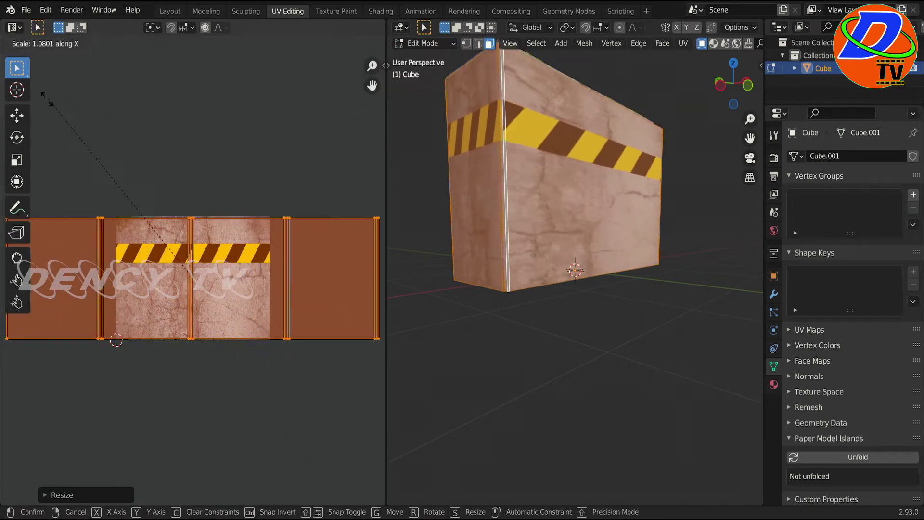
pyautogui.click(356, 108)
# Step: Shift the UV islands sideways, widen them, then nudge them slightly right
pyautogui.press('g')
pyautogui.press('x')
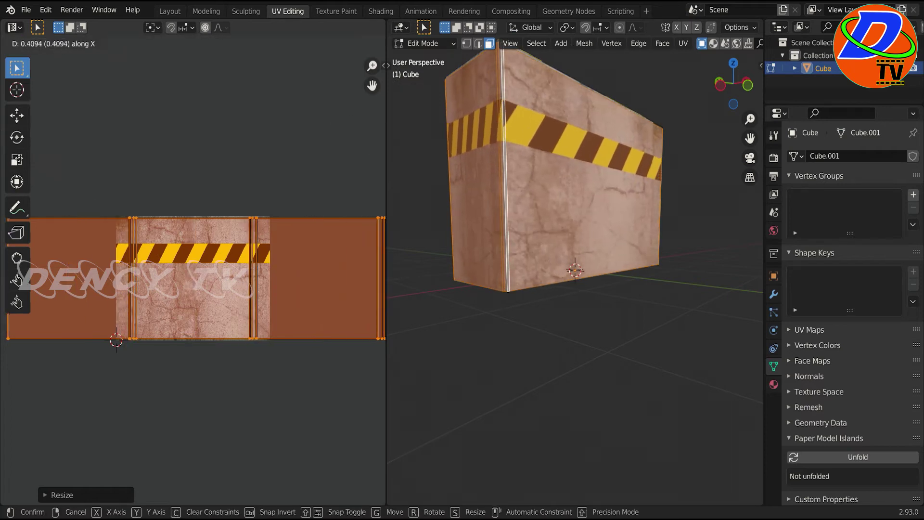
pyautogui.click(32, 158)
pyautogui.press('s')
pyautogui.press('x')
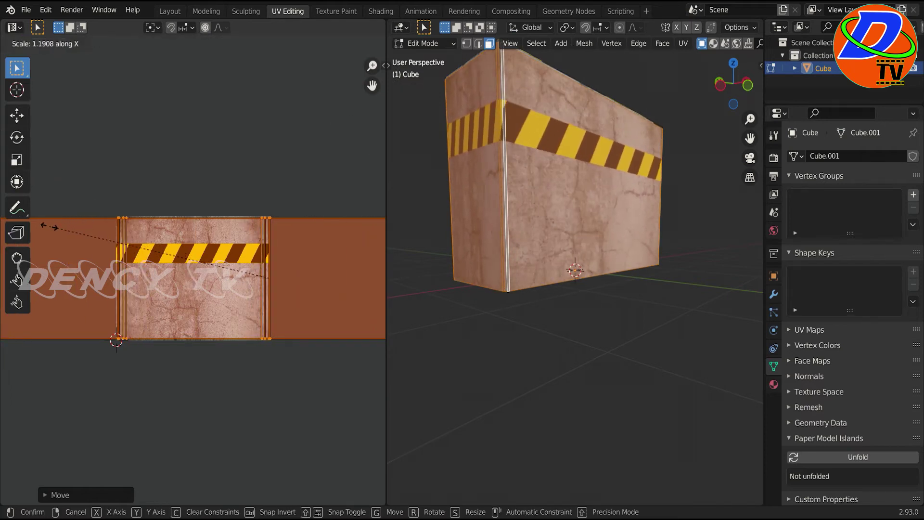
pyautogui.click(39, 231)
pyautogui.press('g')
pyautogui.press('x')
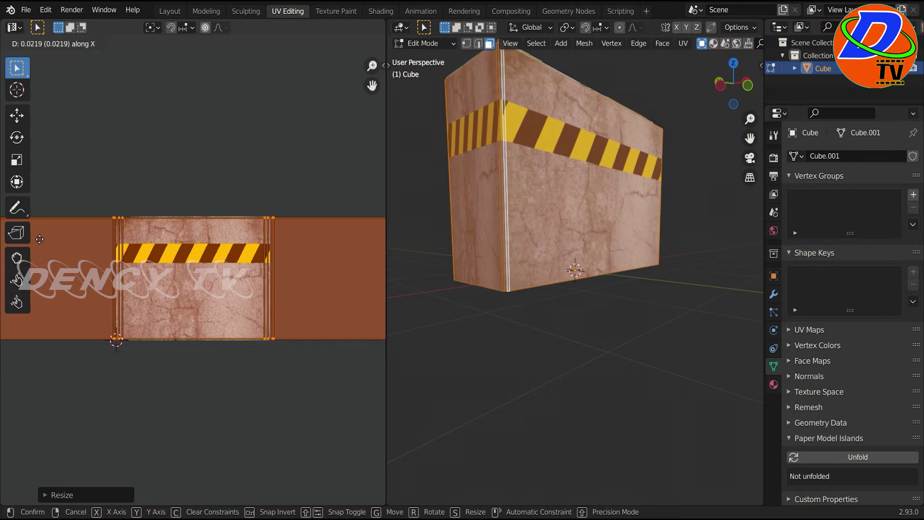
pyautogui.click(224, 308)
# Step: Select the box's left side face and narrow its UV horizontally
pyautogui.click(467, 369)
pyautogui.moveTo(466, 372)
pyautogui.mouseDown(button='middle')
pyautogui.moveTo(592, 392)
pyautogui.moveTo(573, 386)
pyautogui.mouseUp(button='middle')
pyautogui.click(509, 264)
pyautogui.moveTo(509, 265); pyautogui.dragTo(597, 269, button='middle')
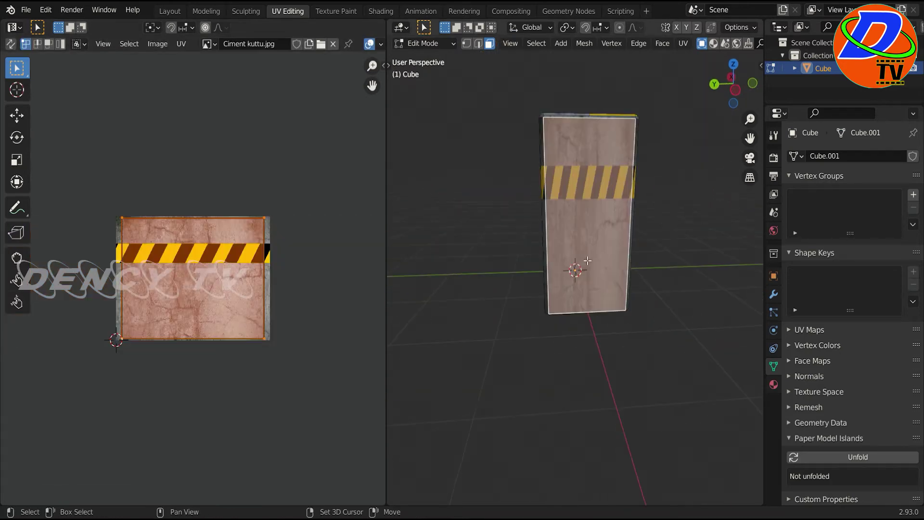
pyautogui.scroll(-2, 323, 262)
pyautogui.scroll(8, 334, 323)
pyautogui.press('s')
pyautogui.press('x')
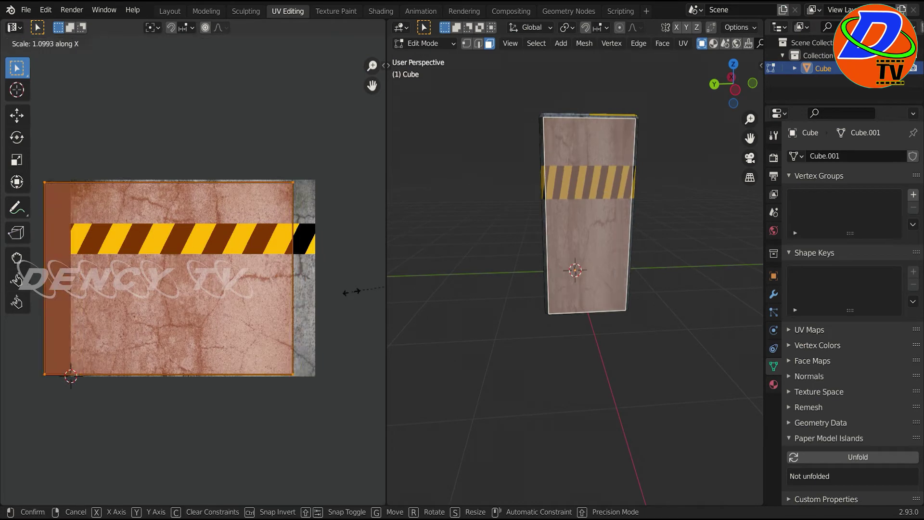
pyautogui.press('Return')
# Step: Slide the side-face UV horizontally so the hazard stripe lines up on that side
pyautogui.moveTo(439, 305); pyautogui.dragTo(365, 294, button='middle')
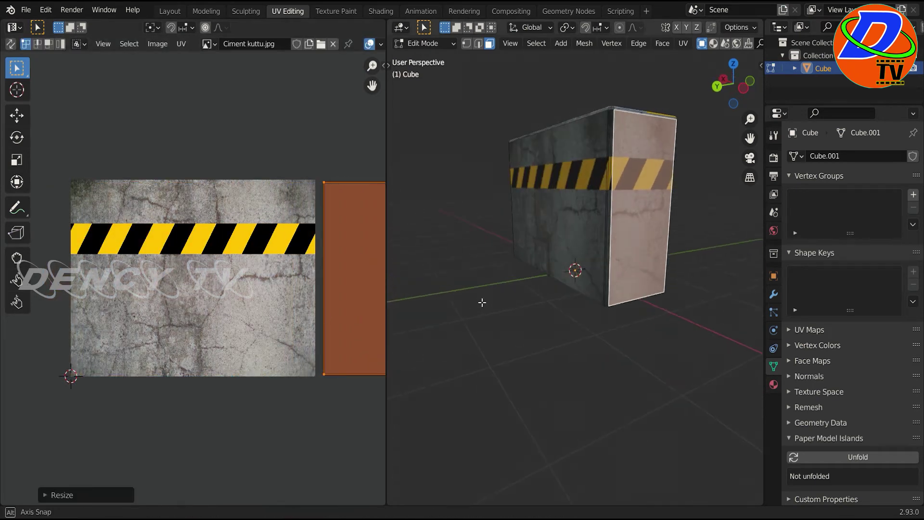
pyautogui.press('g')
pyautogui.press('x')
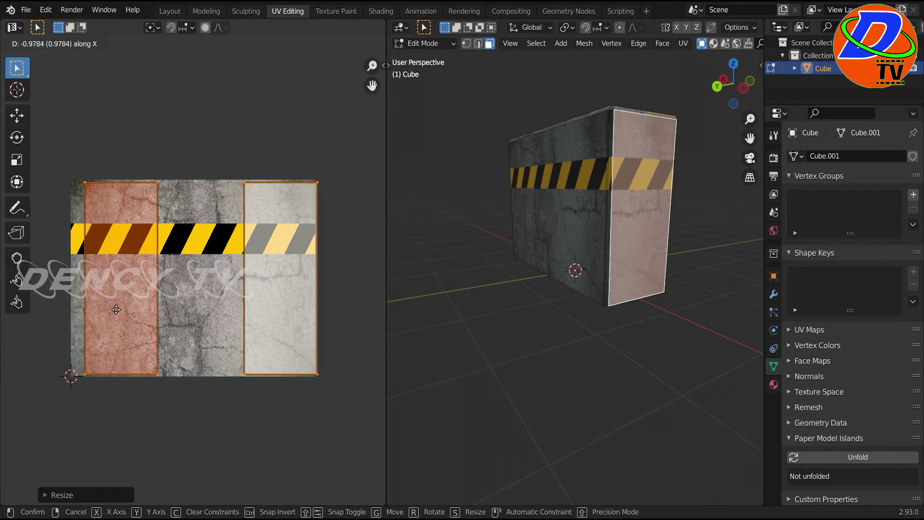
pyautogui.click(116, 310)
pyautogui.moveTo(456, 312); pyautogui.dragTo(541, 319, button='middle')
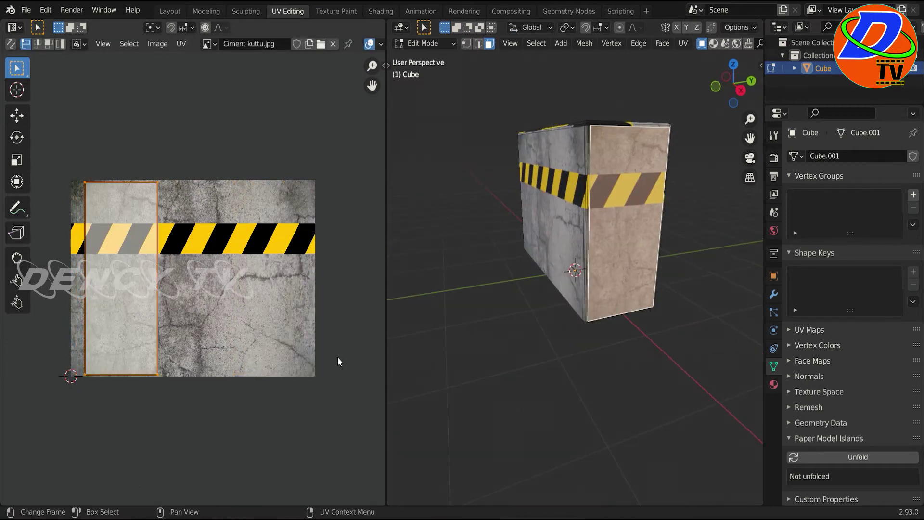
pyautogui.press('g')
pyautogui.press('x')
pyautogui.click(173, 332)
# Step: Inspect the stripe around the box and select its top face
pyautogui.moveTo(409, 375)
pyautogui.mouseDown(button='middle')
pyautogui.moveTo(675, 377)
pyautogui.moveTo(561, 372)
pyautogui.mouseUp(button='middle')
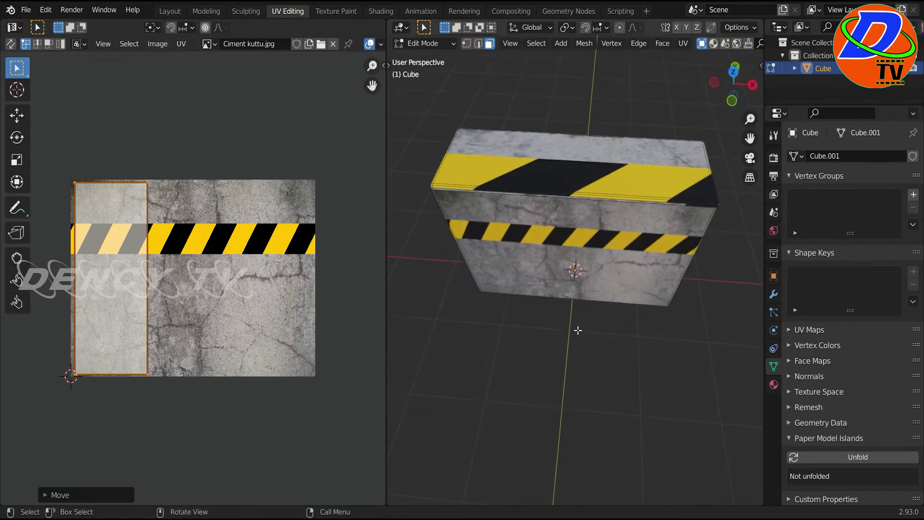
pyautogui.click(508, 175)
pyautogui.scroll(5, 507, 175)
pyautogui.moveTo(507, 193)
pyautogui.mouseDown(button='middle')
pyautogui.moveTo(489, 287)
pyautogui.moveTo(548, 295)
pyautogui.moveTo(633, 237)
pyautogui.moveTo(485, 279)
pyautogui.moveTo(576, 253)
pyautogui.mouseUp(button='middle')
pyautogui.click(576, 253)
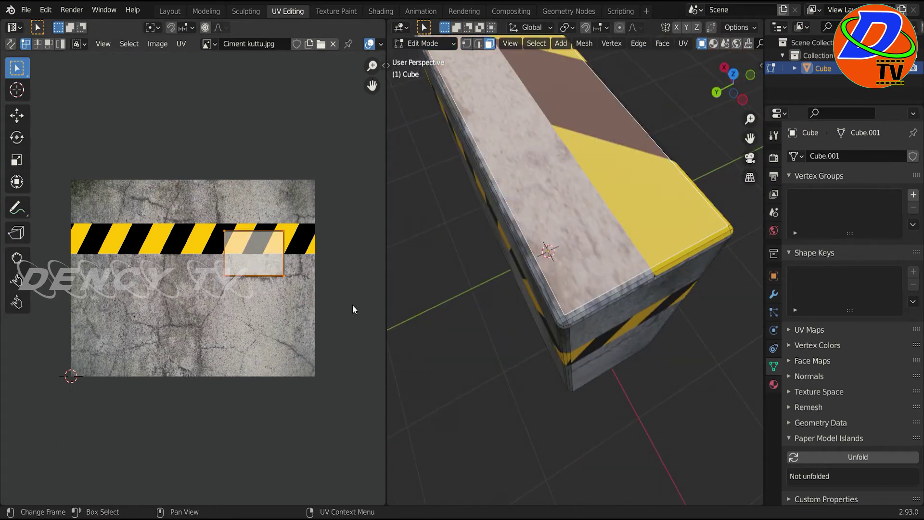
# Step: Place the top face's UV below the stripe band and enlarge it horizontally and vertically
pyautogui.press('g')
pyautogui.click(287, 367)
pyautogui.press('s')
pyautogui.press('x')
pyautogui.click(305, 375)
pyautogui.press('s')
pyautogui.press('y')
pyautogui.click(365, 349)
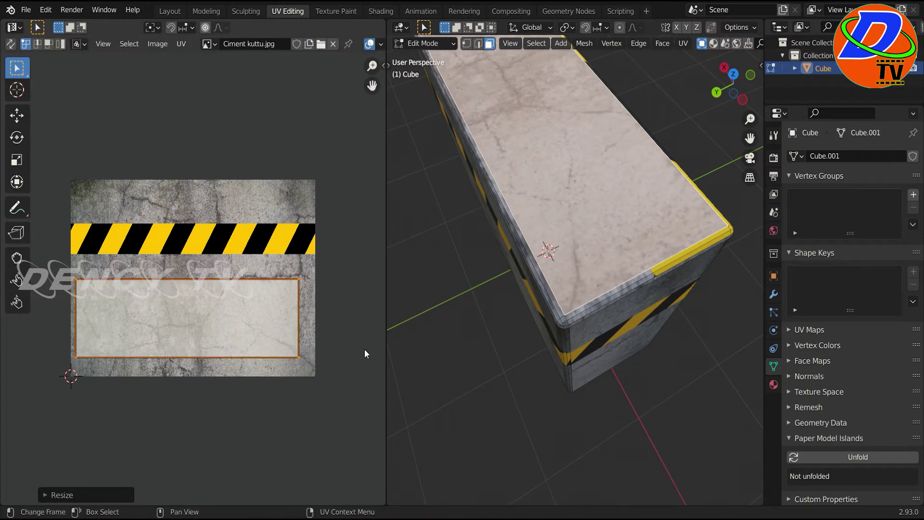
# Step: Select the bevel faces along the top rim, including the corner faces
pyautogui.scroll(3, 594, 295)
pyautogui.scroll(2, 594, 295)
pyautogui.keyDown('alt'); pyautogui.click(596, 271); pyautogui.keyUp('alt')
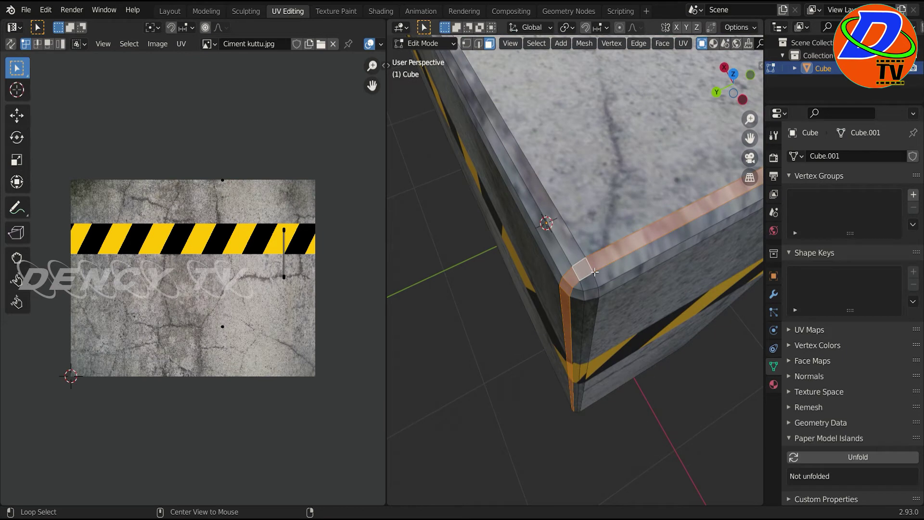
pyautogui.click(602, 267)
pyautogui.keyDown('alt'); pyautogui.keyDown('shift'); pyautogui.click(573, 280); pyautogui.keyUp('shift'); pyautogui.keyUp('alt')
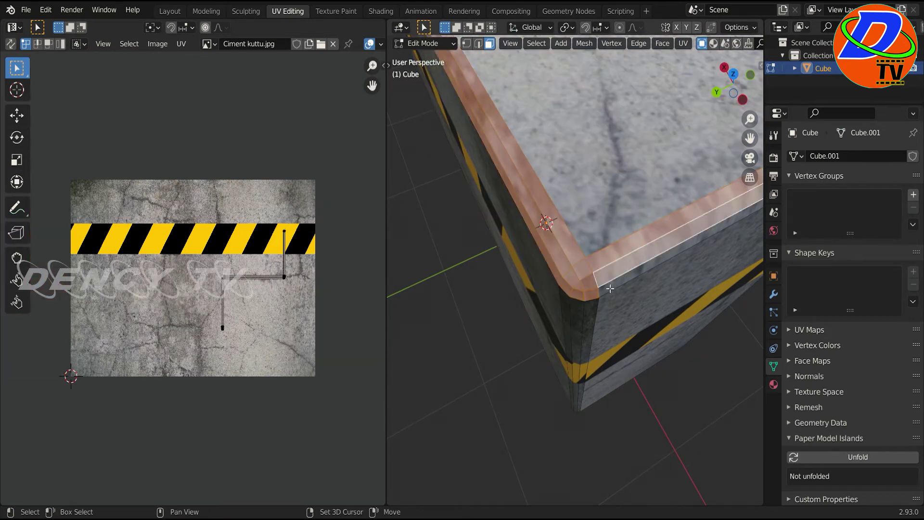
pyautogui.scroll(-5, 610, 288)
pyautogui.moveTo(610, 288); pyautogui.dragTo(602, 329, button='middle')
pyautogui.scroll(5, 602, 329)
pyautogui.scroll(2, 602, 329)
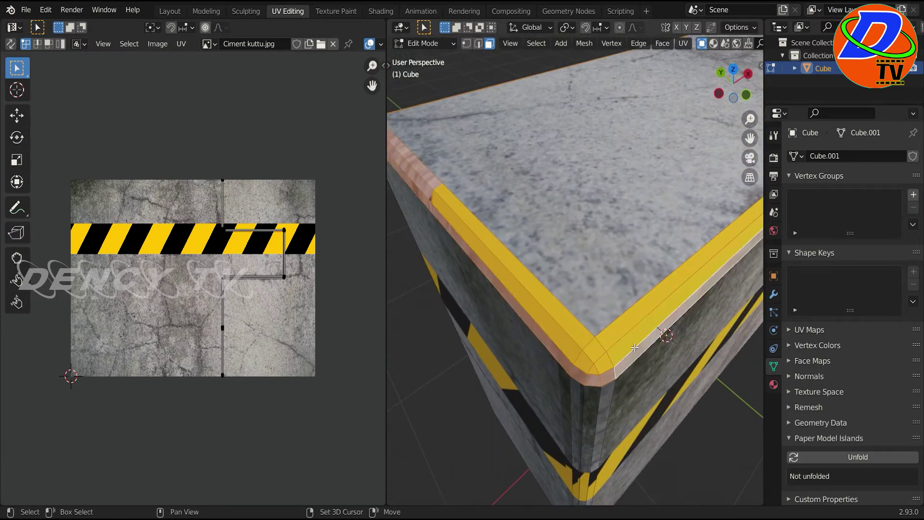
pyautogui.moveTo(635, 347)
pyautogui.mouseDown(button='middle')
pyautogui.moveTo(560, 303)
pyautogui.moveTo(607, 324)
pyautogui.mouseUp(button='middle')
pyautogui.moveTo(594, 343); pyautogui.dragTo(594, 343)
pyautogui.moveTo(593, 344)
pyautogui.mouseDown(button='middle')
pyautogui.moveTo(590, 362)
pyautogui.moveTo(533, 338)
pyautogui.mouseUp(button='middle')
pyautogui.moveTo(503, 355); pyautogui.dragTo(499, 355)
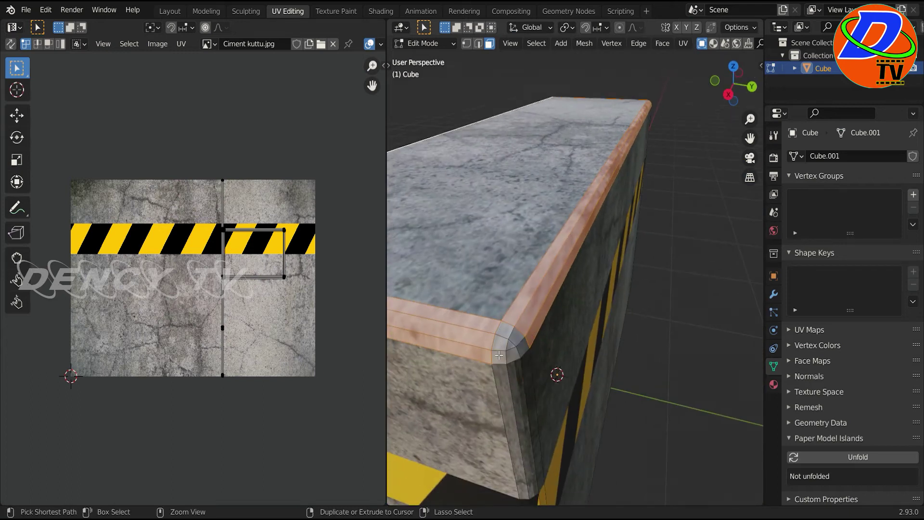
# Step: Shrink, rotate a quarter turn and move the rim's UV island onto plain concrete
pyautogui.press('a')
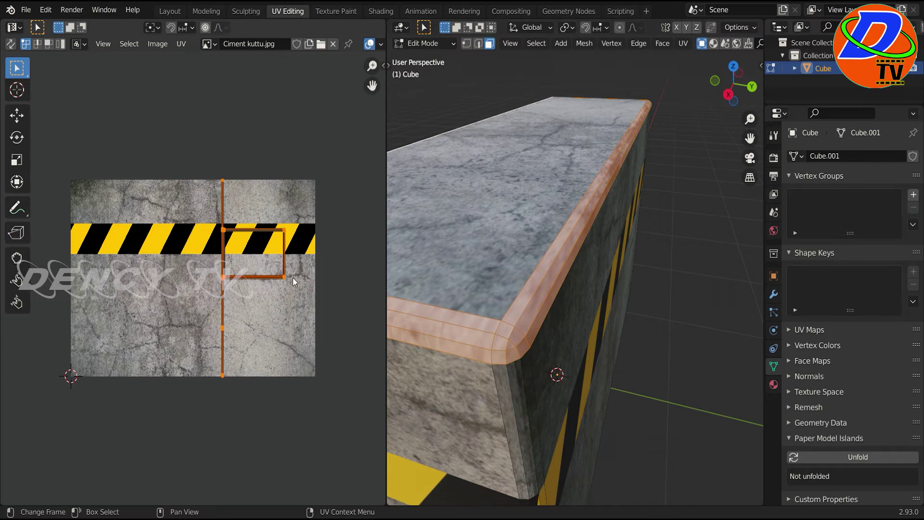
pyautogui.press('s')
pyautogui.click(274, 267)
pyautogui.press('g')
pyautogui.click(220, 311)
pyautogui.press('r')
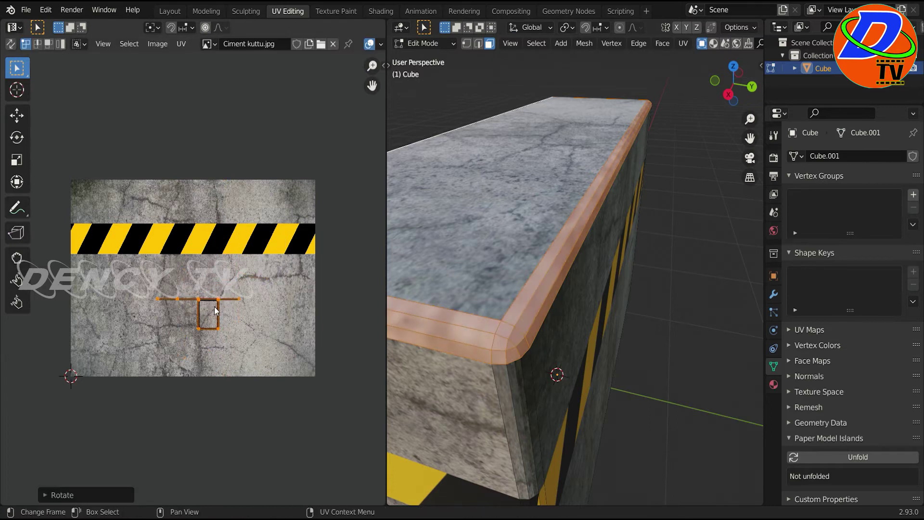
pyautogui.press('s')
pyautogui.click(247, 323)
pyautogui.press('g')
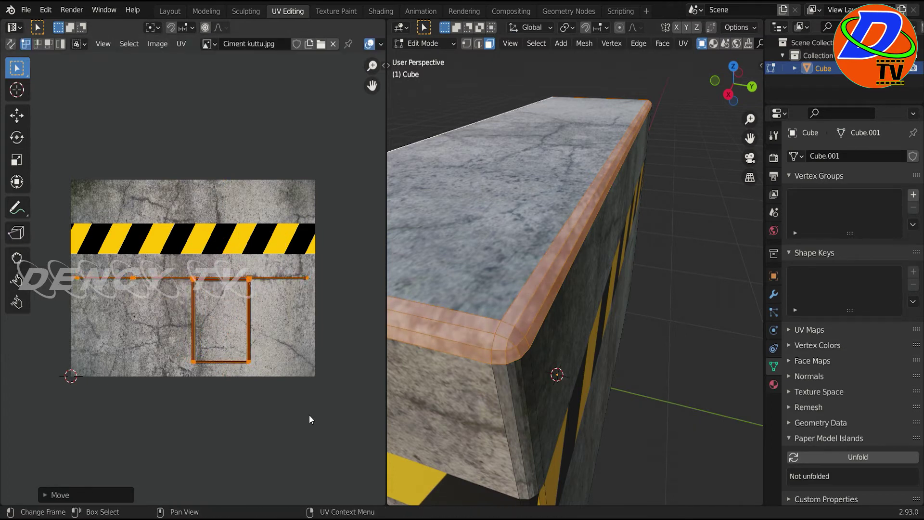
# Step: Return to the Layout workspace and check the textured cube from the front
pyautogui.click(170, 11)
pyautogui.moveTo(418, 380)
pyautogui.mouseDown(button='middle')
pyautogui.moveTo(255, 351)
pyautogui.moveTo(299, 371)
pyautogui.moveTo(567, 368)
pyautogui.moveTo(541, 305)
pyautogui.moveTo(605, 394)
pyautogui.moveTo(388, 244)
pyautogui.mouseUp(button='middle')
pyautogui.click(388, 245)
pyautogui.press('KP_1')
# Step: Orbit around the cube, deselect it, and view it from the front-left
pyautogui.moveTo(374, 333)
pyautogui.mouseDown(button='middle')
pyautogui.moveTo(317, 363)
pyautogui.moveTo(297, 350)
pyautogui.moveTo(355, 342)
pyautogui.mouseUp(button='middle')
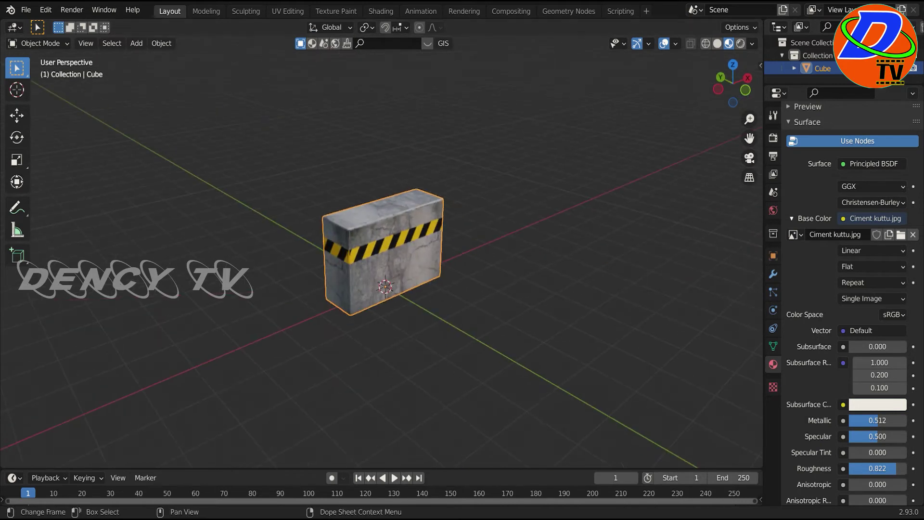
pyautogui.scroll(3, 449, 362)
pyautogui.moveTo(449, 362)
pyautogui.mouseDown(button='middle')
pyautogui.moveTo(472, 363)
pyautogui.moveTo(516, 330)
pyautogui.moveTo(314, 317)
pyautogui.moveTo(327, 293)
pyautogui.moveTo(209, 293)
pyautogui.mouseUp(button='middle')
pyautogui.click(166, 330)
pyautogui.moveTo(166, 331)
pyautogui.mouseDown(button='middle')
pyautogui.moveTo(455, 343)
pyautogui.moveTo(541, 325)
pyautogui.moveTo(620, 290)
pyautogui.mouseUp(button='middle')
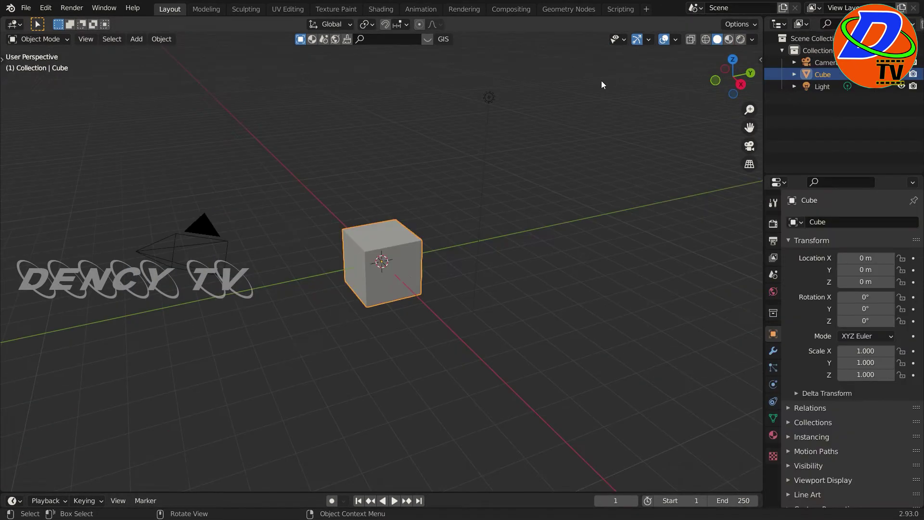
# Step: Delete the camera and light, then reselect the cube in front view
pyautogui.click(207, 227)
pyautogui.keyDown('shift'); pyautogui.click(489, 97); pyautogui.keyUp('shift')
pyautogui.press('Delete')
pyautogui.click(394, 269)
pyautogui.press('KP_1')
pyautogui.scroll(2, 395, 269)
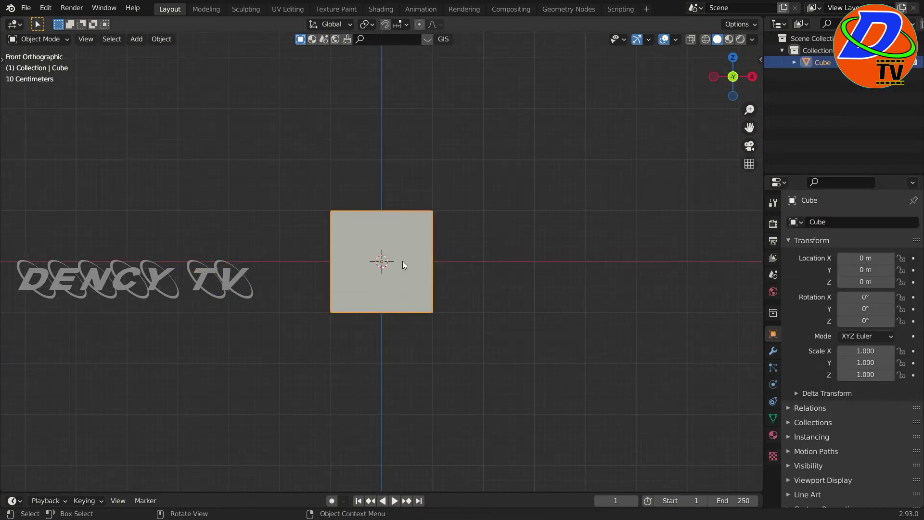
# Step: In Edit Mode, raise the cube along Z so its bottom rests on the ground
pyautogui.press('Tab')
pyautogui.moveTo(405, 262)
pyautogui.mouseDown(button='middle')
pyautogui.moveTo(520, 276)
pyautogui.moveTo(397, 214)
pyautogui.mouseUp(button='middle')
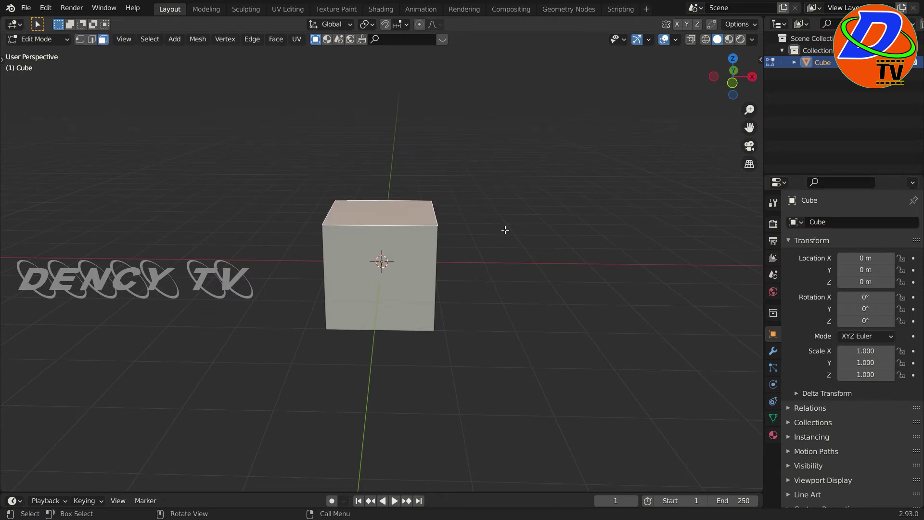
pyautogui.press('KP_1')
pyautogui.press('g')
pyautogui.press('z')
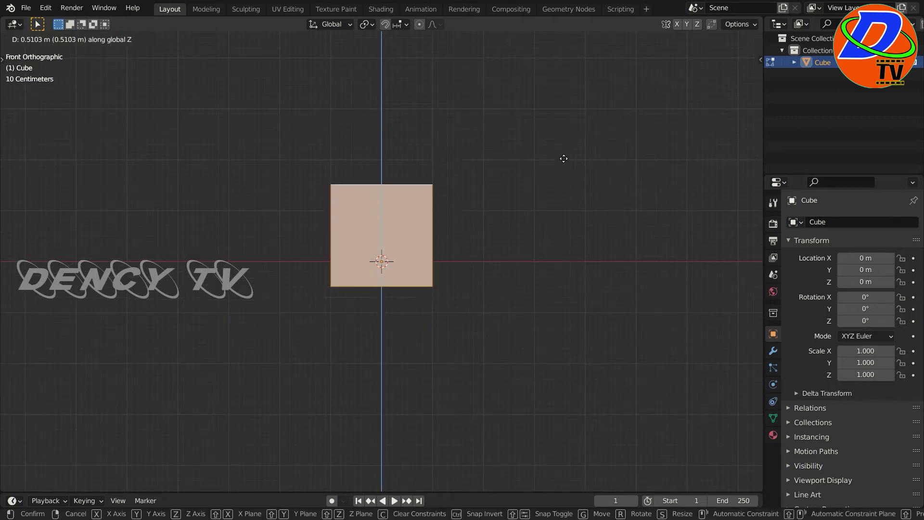
pyautogui.click(559, 137)
pyautogui.moveTo(539, 197)
pyautogui.keyDown('shift'); pyautogui.mouseDown(button='middle')
pyautogui.moveTo(534, 267)
pyautogui.moveTo(508, 342)
pyautogui.moveTo(494, 225)
pyautogui.mouseUp(button='middle'); pyautogui.keyUp('shift')
pyautogui.scroll(-1, 496, 340)
pyautogui.scroll(3, 496, 340)
# Step: Add two vertical loop cuts on the front, slid near the left and right edges
pyautogui.moveTo(491, 289)
pyautogui.mouseDown(button='middle')
pyautogui.moveTo(533, 299)
pyautogui.moveTo(543, 320)
pyautogui.mouseUp(button='middle')
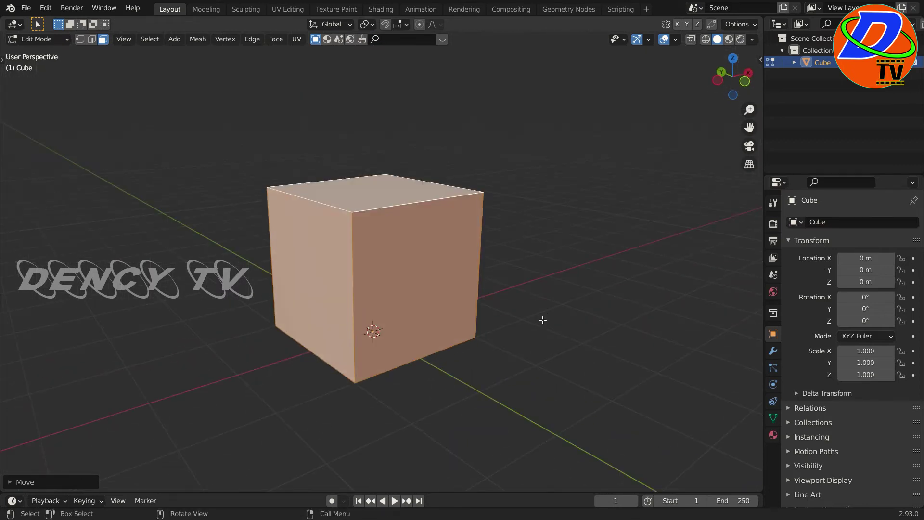
pyautogui.press('KP_1')
pyautogui.scroll(3, 382, 289)
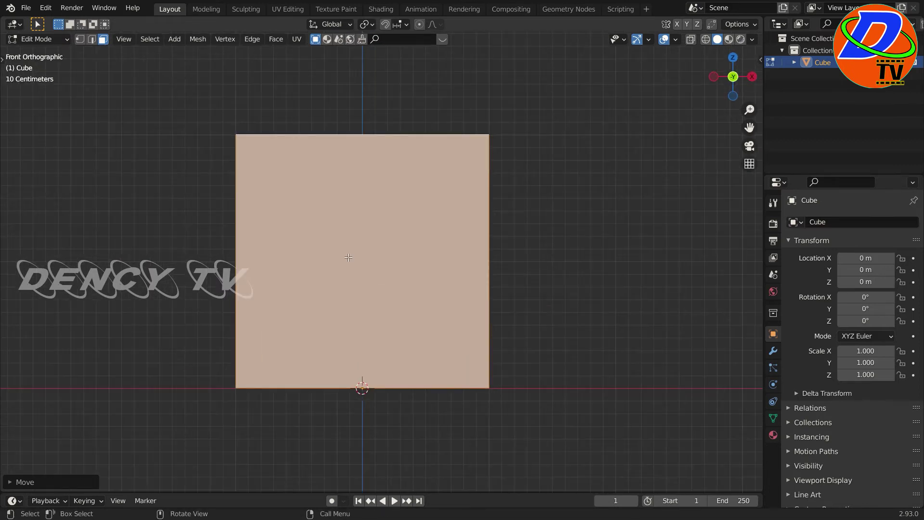
pyautogui.click(377, 372)
pyautogui.click(481, 390)
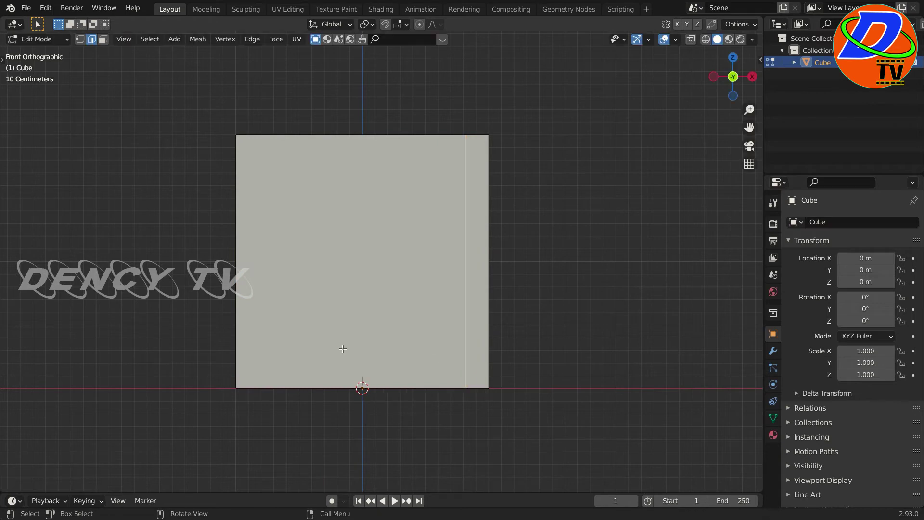
pyautogui.click(308, 384)
pyautogui.click(212, 401)
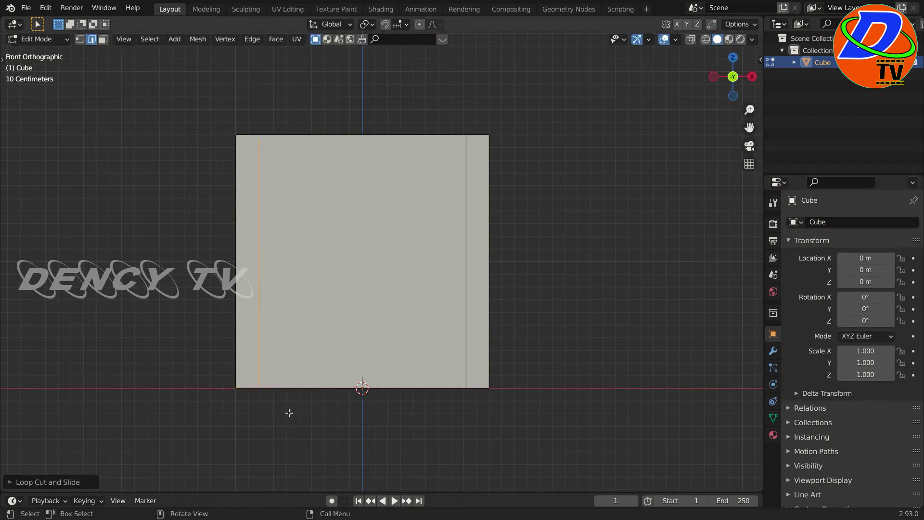
# Step: Add two vertical loop cuts on the side, slid near its left and right edges
pyautogui.press('KP_3')
pyautogui.hotkey('ctrl', 'r')
pyautogui.click(337, 379)
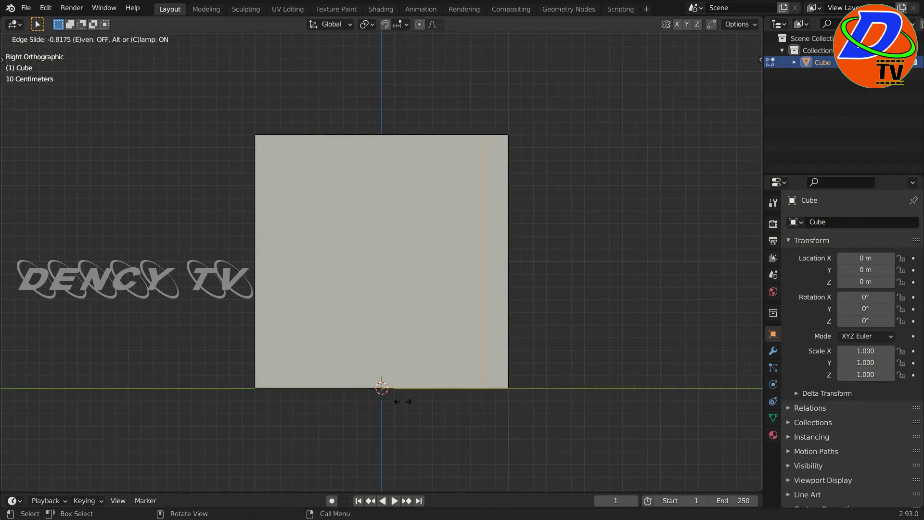
pyautogui.click(403, 400)
pyautogui.click(325, 375)
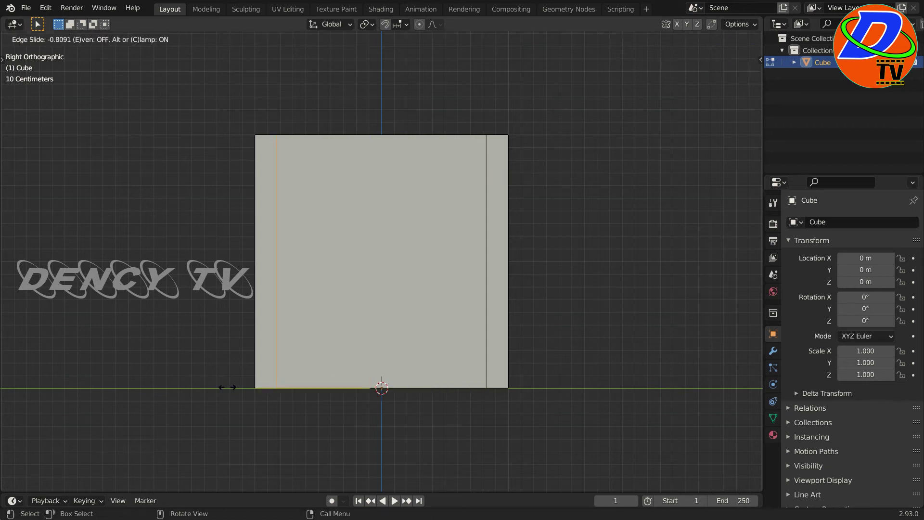
pyautogui.click(226, 387)
# Step: Add a horizontal loop cut just below the cube's top edge
pyautogui.moveTo(364, 463)
pyautogui.mouseDown(button='middle')
pyautogui.moveTo(414, 429)
pyautogui.moveTo(450, 385)
pyautogui.mouseUp(button='middle')
pyautogui.press('3')
pyautogui.click(400, 203)
pyautogui.moveTo(547, 305)
pyautogui.mouseDown(button='middle')
pyautogui.moveTo(596, 302)
pyautogui.moveTo(596, 347)
pyautogui.mouseUp(button='middle')
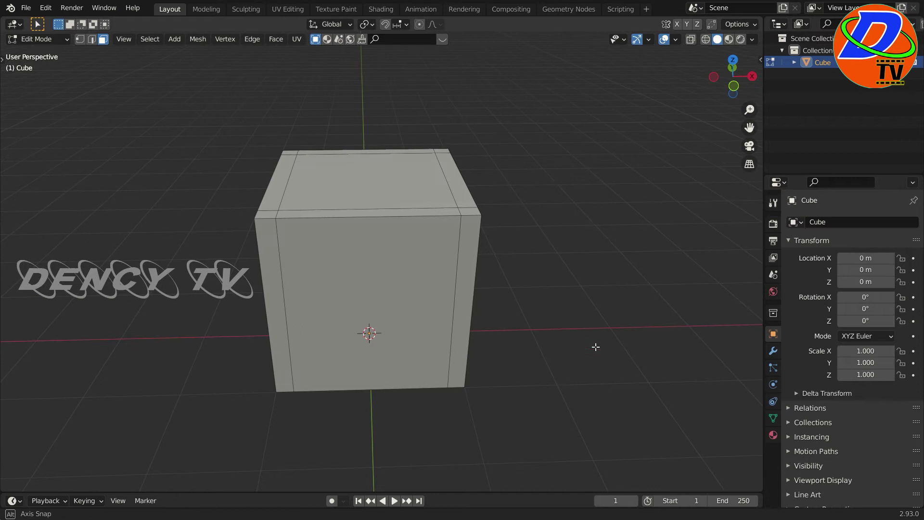
pyautogui.click(273, 243)
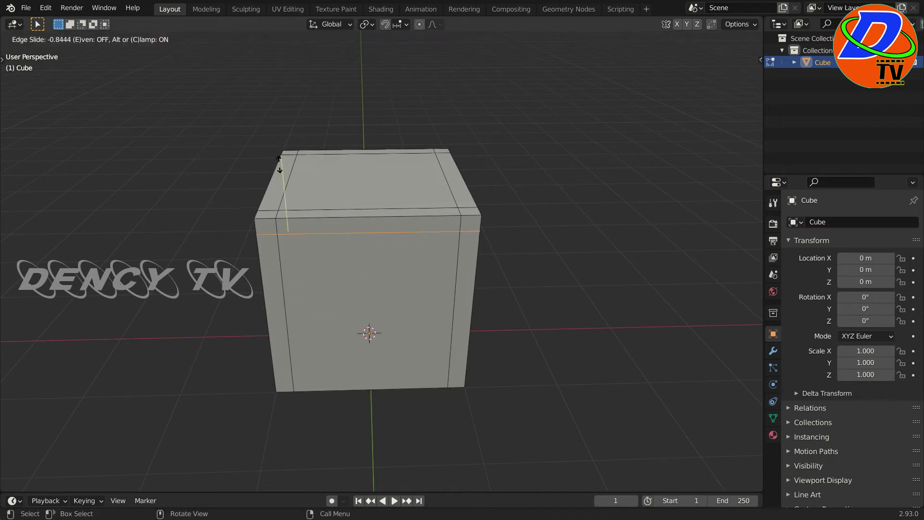
pyautogui.click(279, 164)
# Step: Add a horizontal loop cut just above the bottom edge and view in perspective
pyautogui.press('KP_3')
pyautogui.click(312, 246)
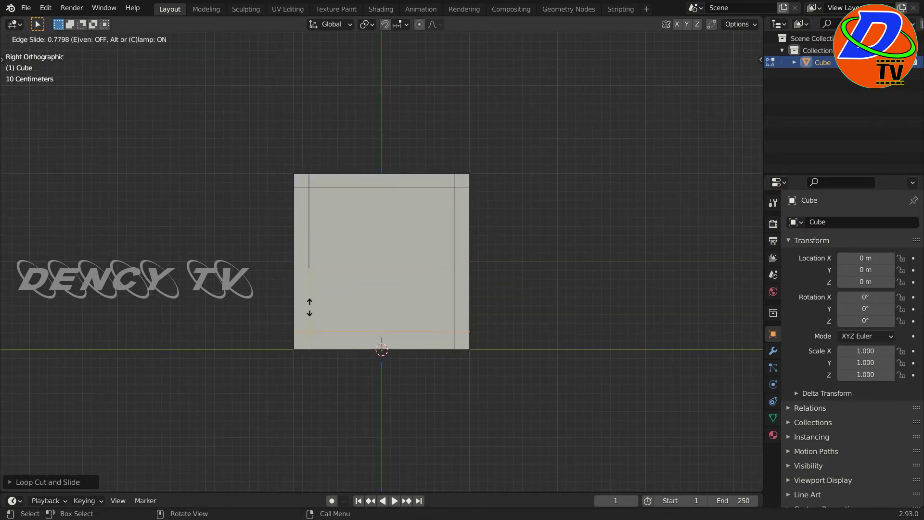
pyautogui.click(311, 312)
pyautogui.press('KP_5')
pyautogui.moveTo(543, 306); pyautogui.dragTo(436, 308, button='middle')
# Step: Delete the front faces to hollow the cube into an open frame, shaded in random colours
pyautogui.keyDown('shift'); pyautogui.click(436, 308); pyautogui.keyUp('shift')
pyautogui.press('x')
pyautogui.click(400, 331)
pyautogui.moveTo(448, 419); pyautogui.dragTo(492, 429, button='middle')
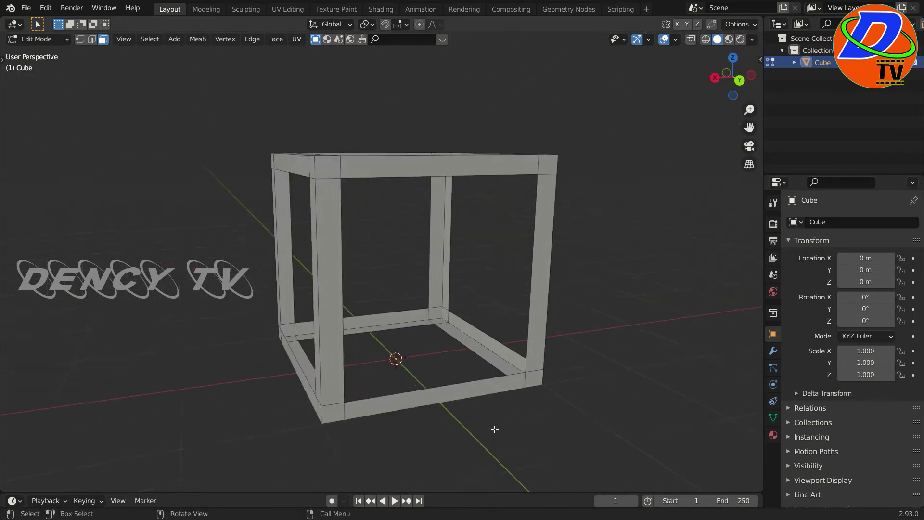
pyautogui.click(752, 39)
pyautogui.click(741, 198)
pyautogui.moveTo(578, 330); pyautogui.dragTo(653, 326, button='middle')
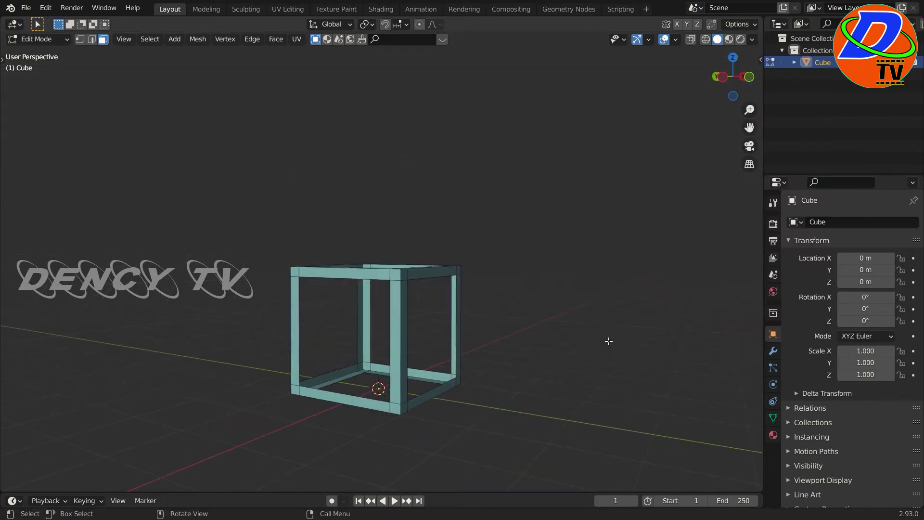
pyautogui.scroll(2, 578, 350)
pyautogui.moveTo(578, 350)
pyautogui.mouseDown(button='middle')
pyautogui.moveTo(371, 214)
pyautogui.moveTo(362, 239)
pyautogui.mouseUp(button='middle')
# Step: Try copying a corner pillar, then undo the misplaced copy
pyautogui.keyDown('shift'); pyautogui.click(340, 224); pyautogui.keyUp('shift')
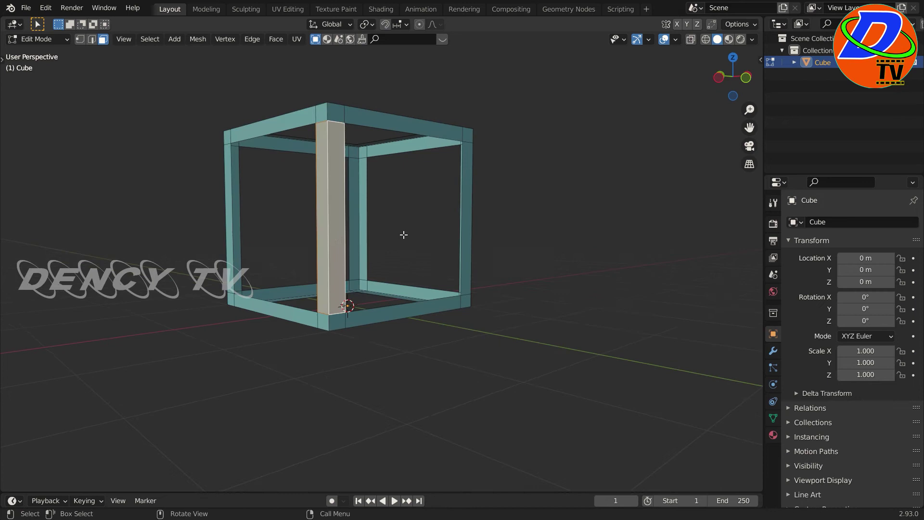
pyautogui.press('g')
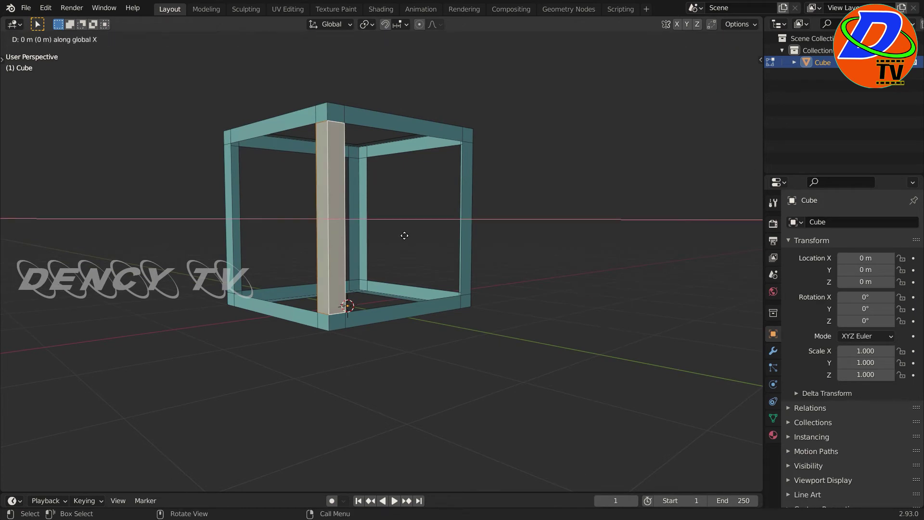
pyautogui.click(344, 230)
pyautogui.moveTo(344, 231)
pyautogui.mouseDown(button='middle')
pyautogui.moveTo(499, 371)
pyautogui.moveTo(374, 285)
pyautogui.moveTo(543, 371)
pyautogui.moveTo(568, 371)
pyautogui.mouseUp(button='middle')
pyautogui.hotkey('ctrl', 'z')
# Step: Move a pillar copy to the middle of the front face and stretch it vertically
pyautogui.press('KP_1')
pyautogui.scroll(3, 593, 358)
pyautogui.press('g')
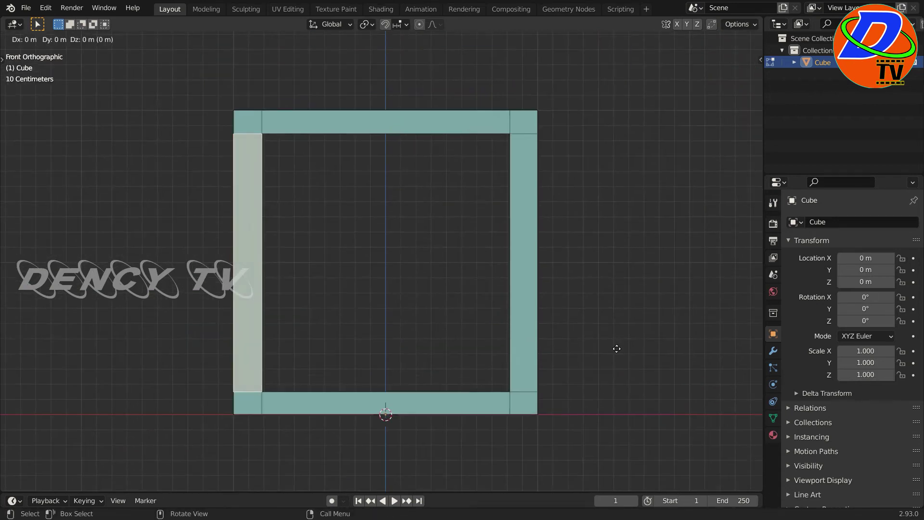
pyautogui.press('x')
pyautogui.click(753, 351)
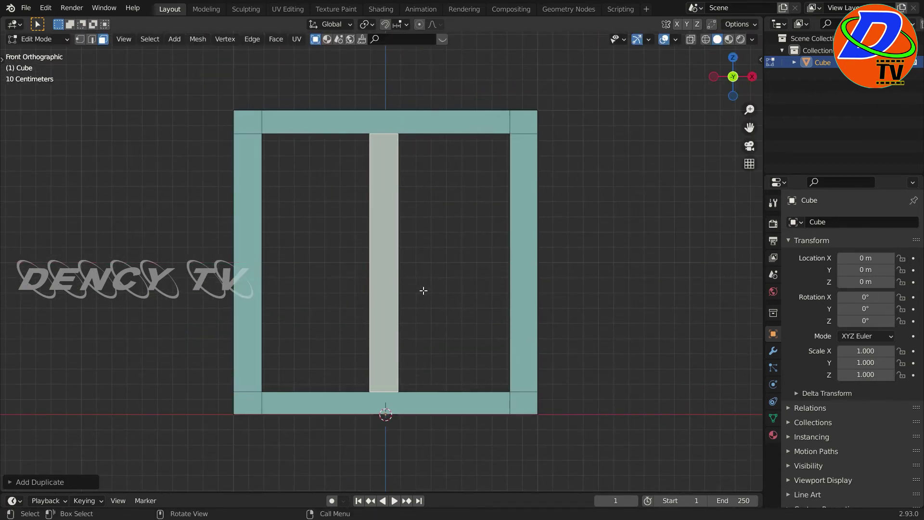
pyautogui.press('s')
pyautogui.press('z')
pyautogui.click(424, 306)
pyautogui.moveTo(424, 306)
pyautogui.mouseDown(button='middle')
pyautogui.moveTo(458, 336)
pyautogui.moveTo(581, 276)
pyautogui.mouseUp(button='middle')
# Step: Tilt the copied pillar 45° about Y in front view to form a diagonal brace
pyautogui.write('ry45')
pyautogui.press('Return')
pyautogui.hotkey('ctrl', 'z')
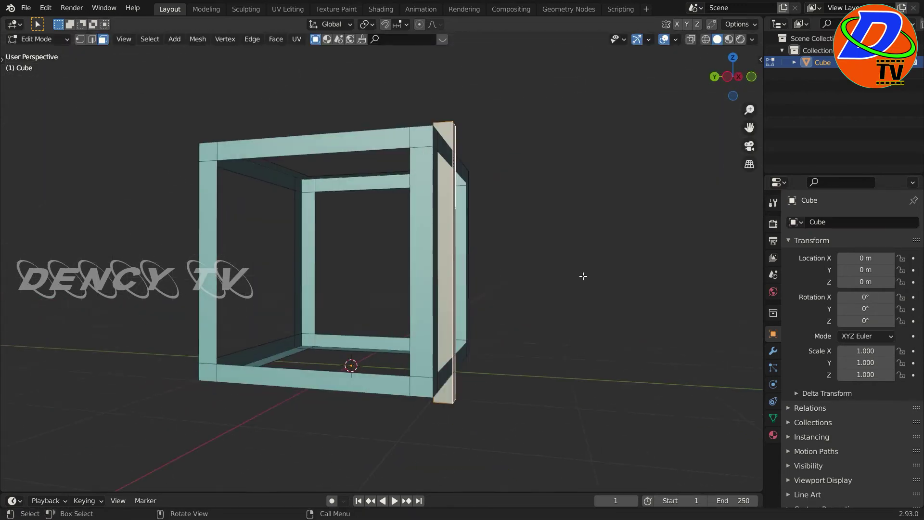
pyautogui.press('KP_1')
pyautogui.write('ry45')
pyautogui.press('Return')
pyautogui.click(586, 314)
pyautogui.moveTo(586, 313); pyautogui.dragTo(528, 317, button='middle')
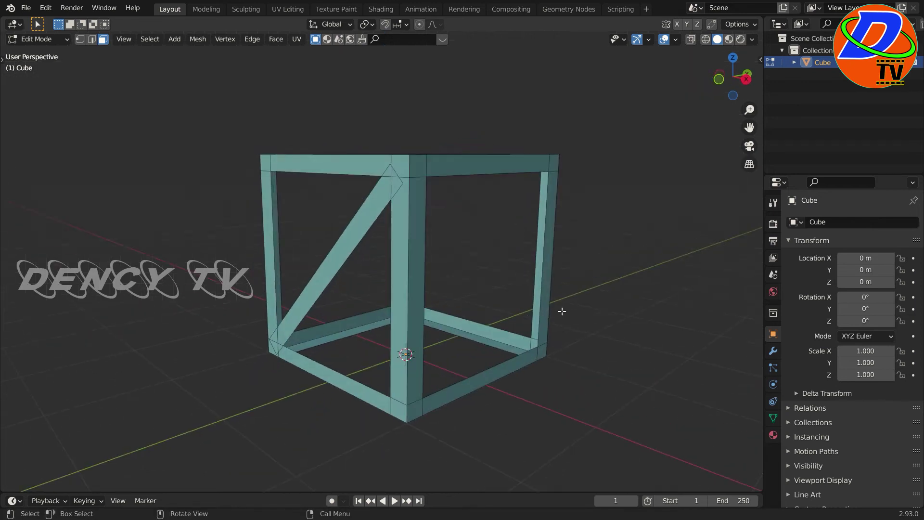
# Step: Duplicate the diagonal brace turned 90° and move the copy along Y across the side
pyautogui.press('l')
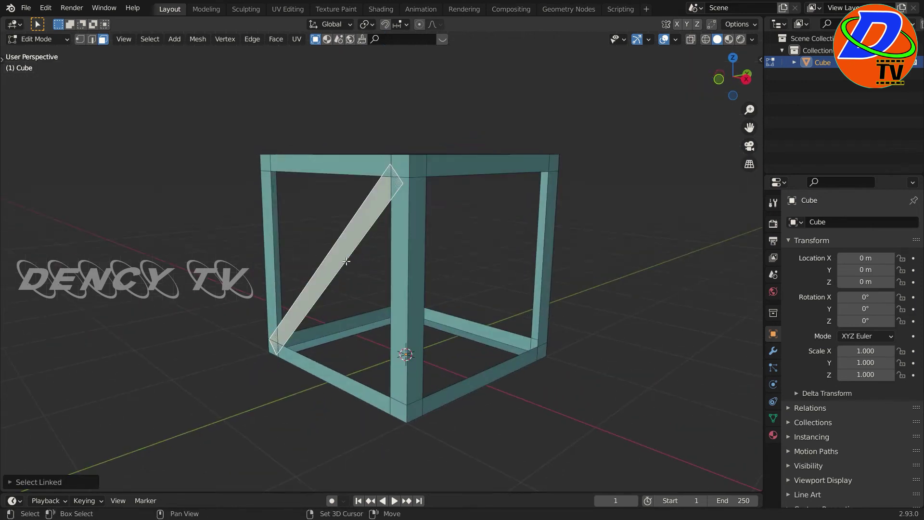
pyautogui.press('g')
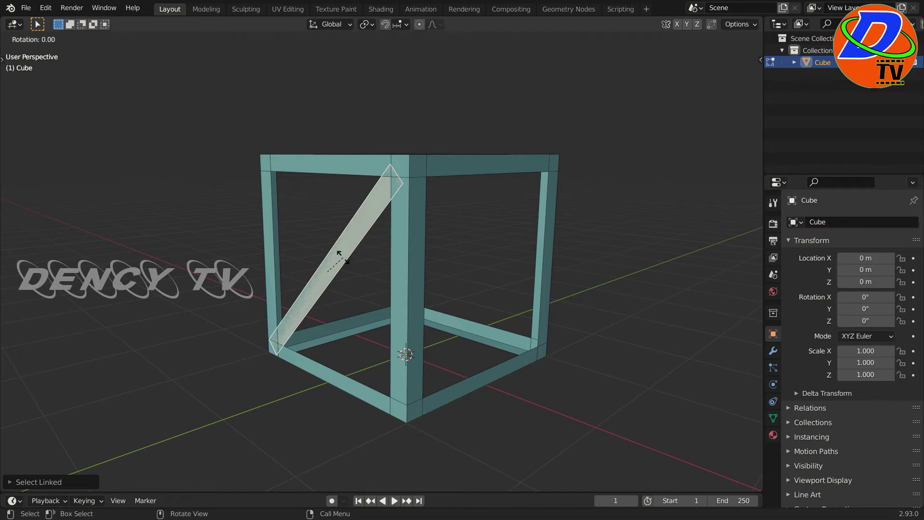
pyautogui.write('90')
pyautogui.press('Return')
pyautogui.hotkey('shift', 'd')
pyautogui.press('Escape')
pyautogui.press('KP_3')
pyautogui.press('g')
pyautogui.press('y')
pyautogui.click(444, 267)
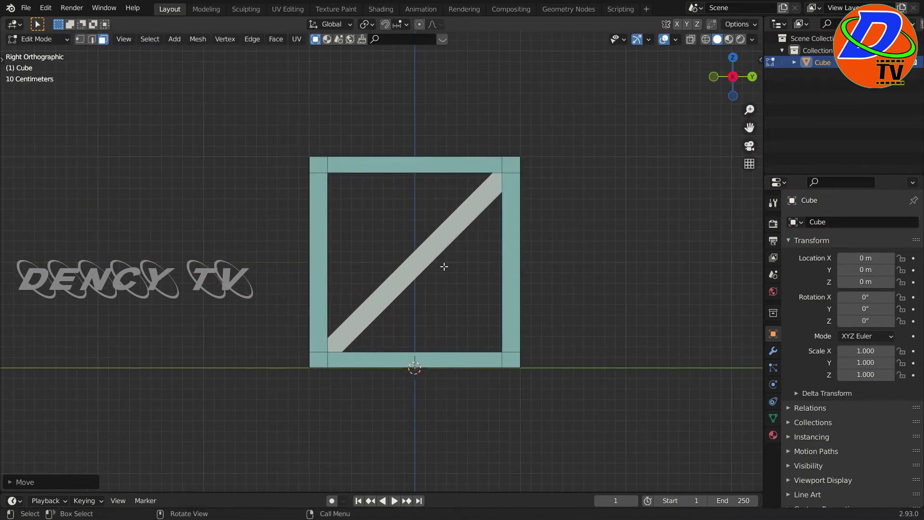
# Step: Shift the diagonal beam along X onto the side face
pyautogui.moveTo(484, 294)
pyautogui.mouseDown(button='middle')
pyautogui.moveTo(356, 314)
pyautogui.moveTo(475, 354)
pyautogui.mouseUp(button='middle')
pyautogui.press('KP_7')
pyautogui.press('KP_3')
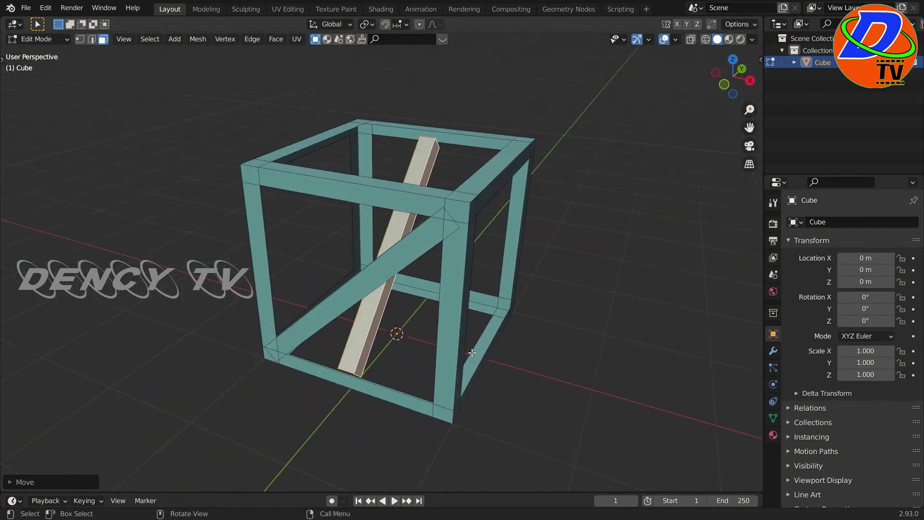
pyautogui.press('g')
pyautogui.press('x')
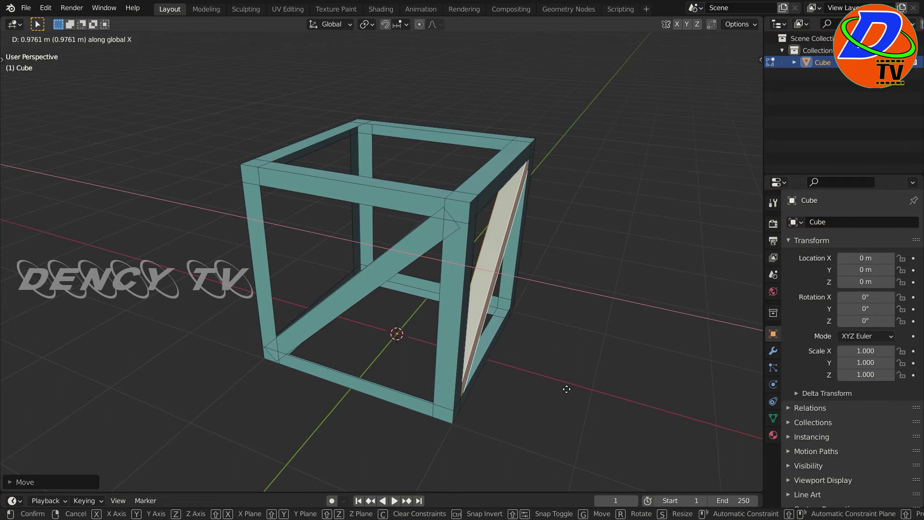
pyautogui.click(565, 389)
pyautogui.moveTo(630, 392); pyautogui.dragTo(482, 355, button='middle')
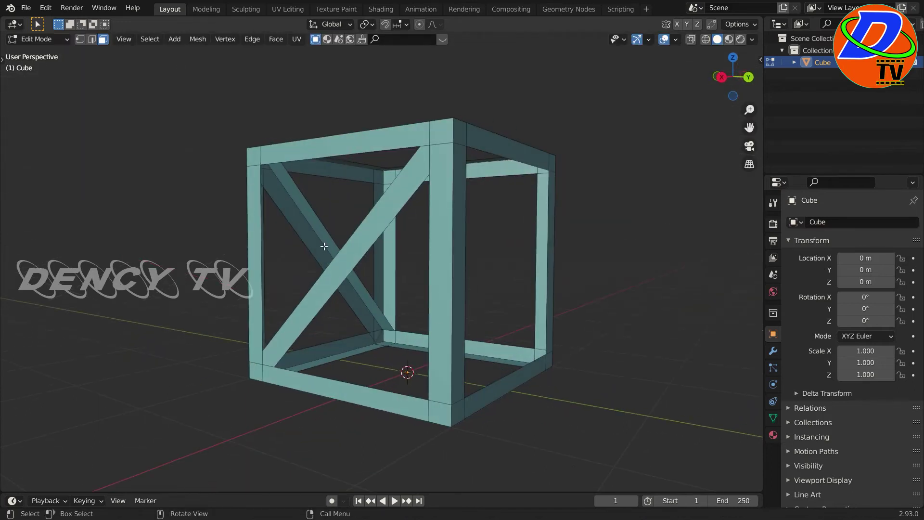
# Step: Duplicate both diagonal beams and rotate the copies 90° about Z and 90° about Y
pyautogui.press('l')
pyautogui.press('l')
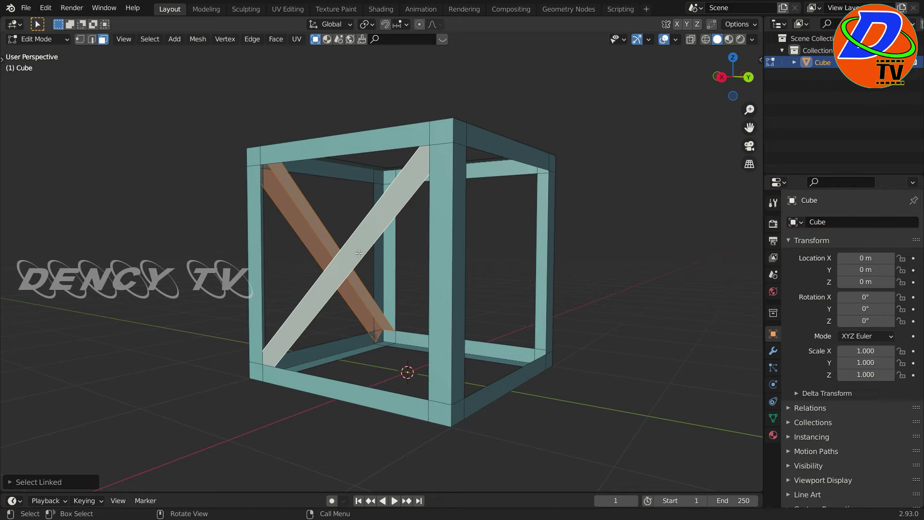
pyautogui.press('g')
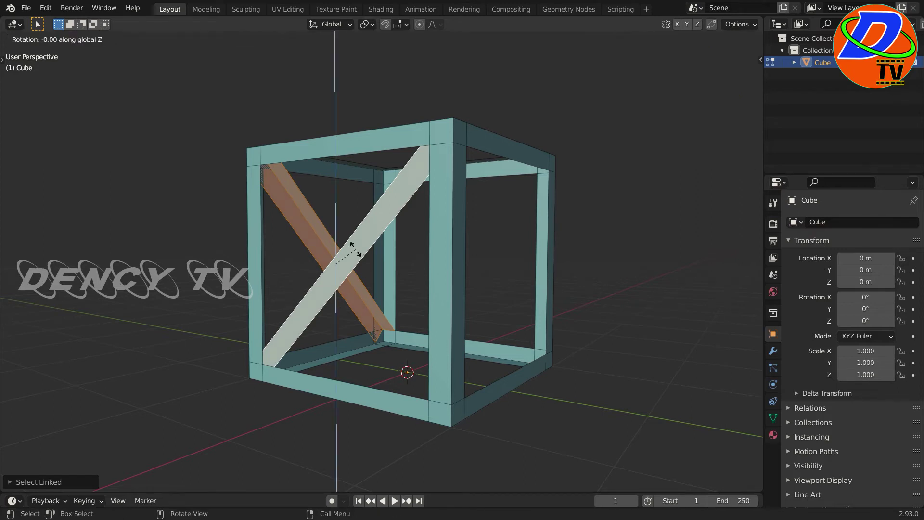
pyautogui.press('9')
pyautogui.press('0')
pyautogui.press('Return')
pyautogui.moveTo(355, 249); pyautogui.dragTo(382, 399, button='middle')
pyautogui.write('ry90')
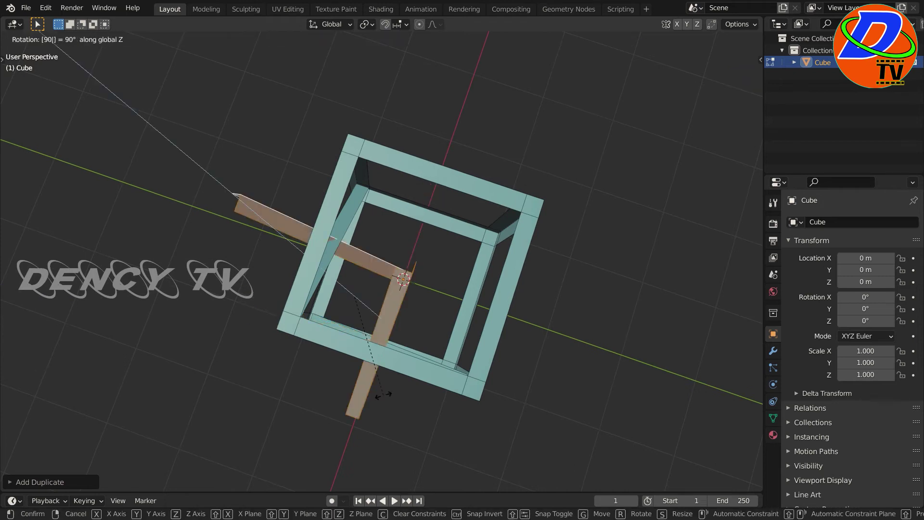
pyautogui.press('Return')
# Step: Position the copied beams along Y and X from the top view
pyautogui.moveTo(387, 398)
pyautogui.mouseDown(button='middle')
pyautogui.moveTo(407, 323)
pyautogui.moveTo(171, 384)
pyautogui.mouseUp(button='middle')
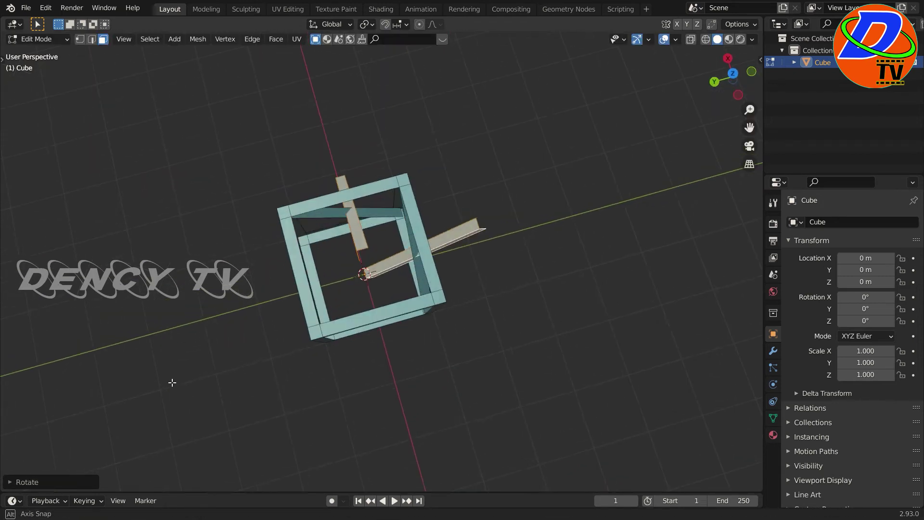
pyautogui.press('KP_7')
pyautogui.scroll(3, 363, 414)
pyautogui.press('g')
pyautogui.press('y')
pyautogui.click(459, 278)
pyautogui.press('g')
pyautogui.press('x')
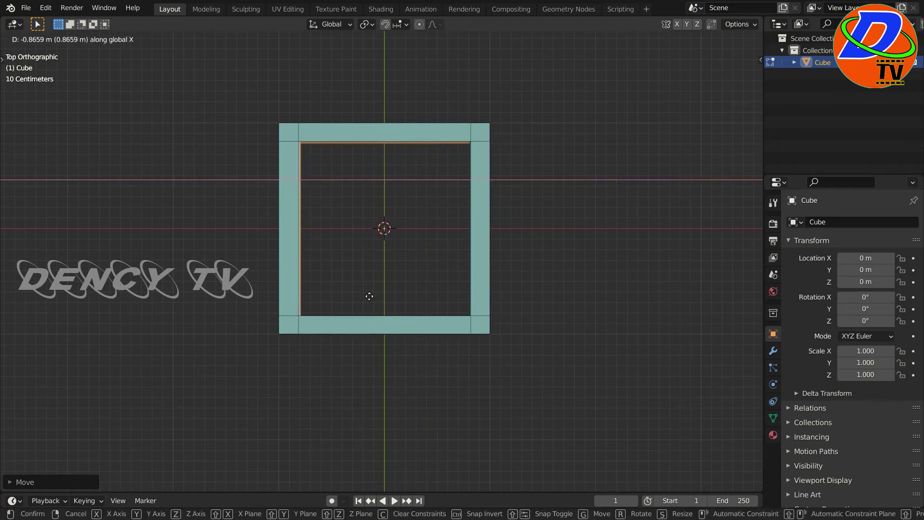
pyautogui.click(367, 297)
# Step: Slide the copied beams along Y flush with the face, then deselect and view from front
pyautogui.moveTo(370, 303)
pyautogui.mouseDown(button='middle')
pyautogui.moveTo(506, 438)
pyautogui.moveTo(396, 351)
pyautogui.moveTo(373, 363)
pyautogui.moveTo(412, 375)
pyautogui.mouseUp(button='middle')
pyautogui.scroll(3, 411, 375)
pyautogui.press('g')
pyautogui.press('y')
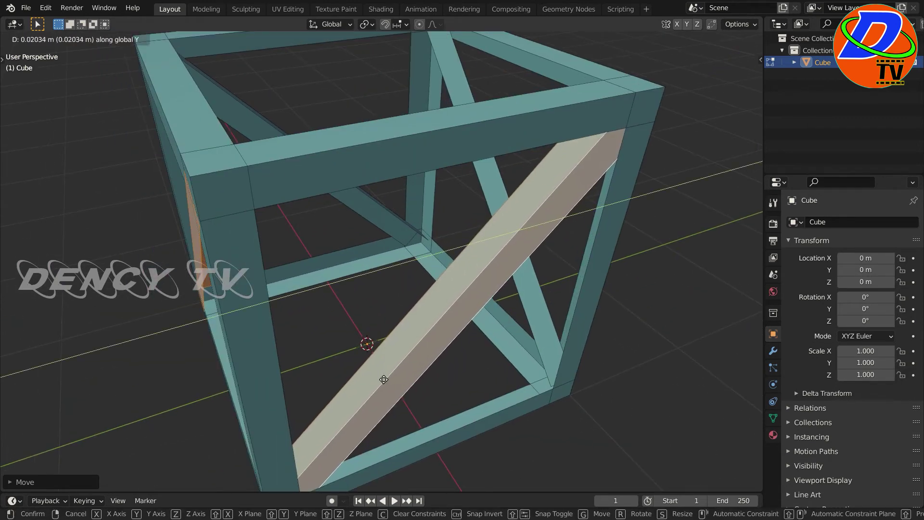
pyautogui.click(384, 380)
pyautogui.hotkey('alt', 'a')
pyautogui.scroll(-4, 487, 392)
pyautogui.moveTo(668, 437)
pyautogui.mouseDown(button='middle')
pyautogui.moveTo(677, 383)
pyautogui.moveTo(518, 434)
pyautogui.moveTo(506, 366)
pyautogui.moveTo(377, 423)
pyautogui.moveTo(526, 365)
pyautogui.moveTo(551, 366)
pyautogui.mouseUp(button='middle')
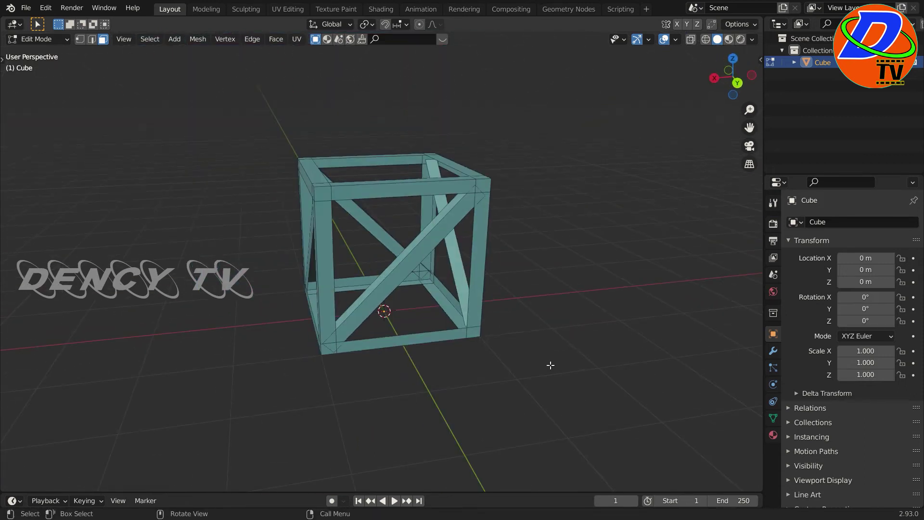
pyautogui.press('KP_1')
# Step: With X-ray on, box-select everything above the bottom beams of the frame
pyautogui.click(705, 39)
pyautogui.moveTo(172, 155); pyautogui.dragTo(557, 351)
pyautogui.moveTo(557, 351); pyautogui.dragTo(495, 337, button='middle')
pyautogui.click(720, 39)
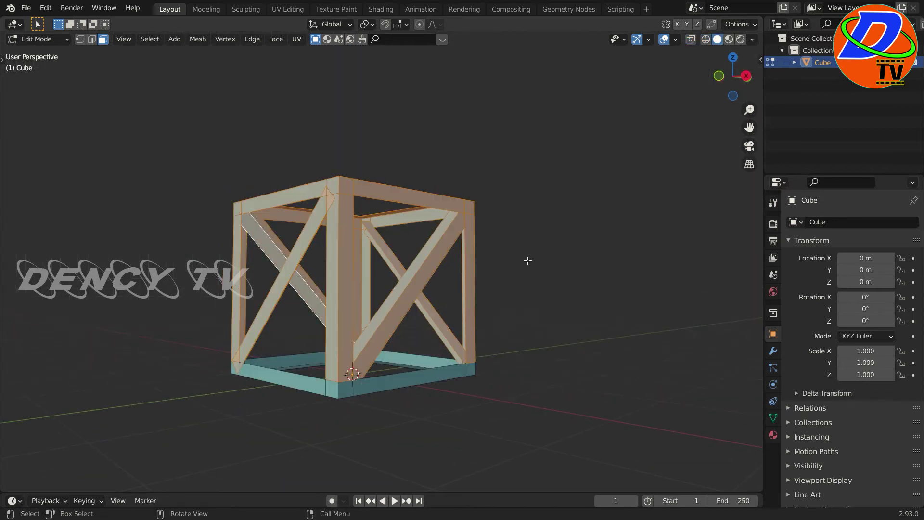
pyautogui.press('KP_1')
pyautogui.scroll(2, 464, 361)
pyautogui.scroll(2, 426, 359)
# Step: Duplicate the selected upper frame and stack the copy on top along Z
pyautogui.hotkey('shift', 'd')
pyautogui.press('z')
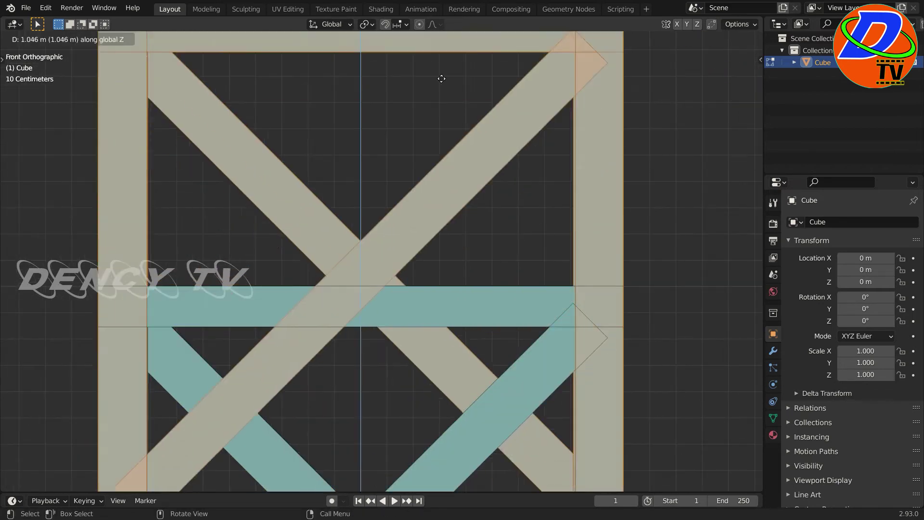
pyautogui.press('Escape')
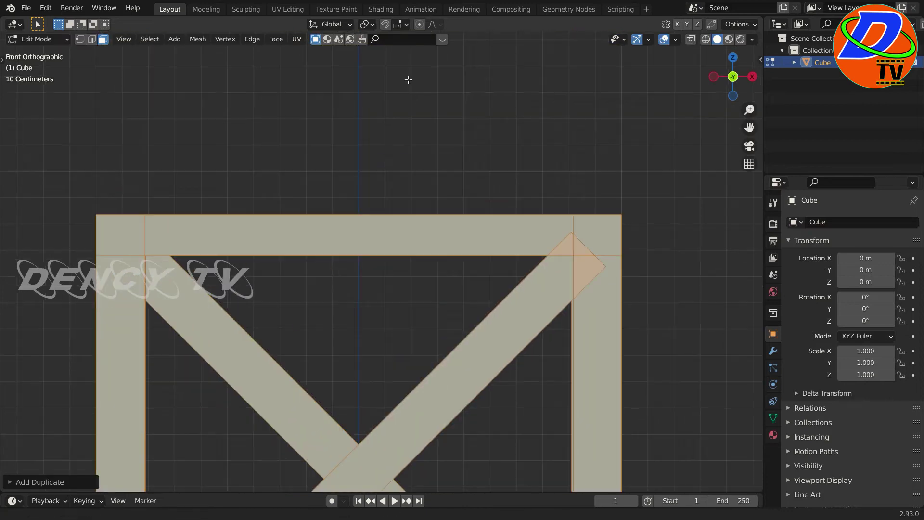
pyautogui.press('g')
pyautogui.press('z')
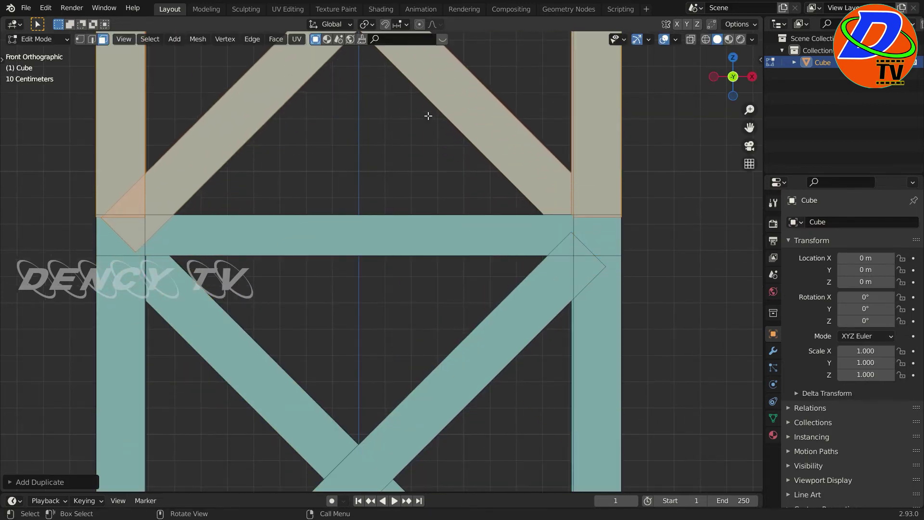
pyautogui.click(429, 117)
pyautogui.scroll(-4, 434, 237)
pyautogui.moveTo(434, 238)
pyautogui.mouseDown(button='middle')
pyautogui.moveTo(501, 322)
pyautogui.moveTo(503, 388)
pyautogui.moveTo(624, 333)
pyautogui.mouseUp(button='middle')
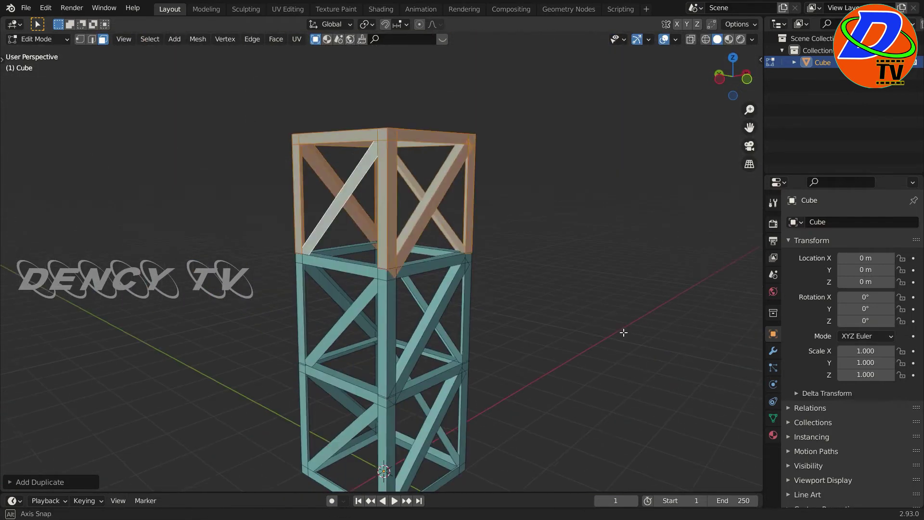
# Step: Switch back to Object Mode and select the finished tower
pyautogui.click(624, 332)
pyautogui.click(38, 39)
pyautogui.scroll(-3, 484, 353)
pyautogui.moveTo(485, 354)
pyautogui.mouseDown(button='middle')
pyautogui.moveTo(624, 360)
pyautogui.moveTo(607, 393)
pyautogui.moveTo(553, 378)
pyautogui.mouseUp(button='middle')
pyautogui.scroll(3, 607, 394)
pyautogui.click(464, 303)
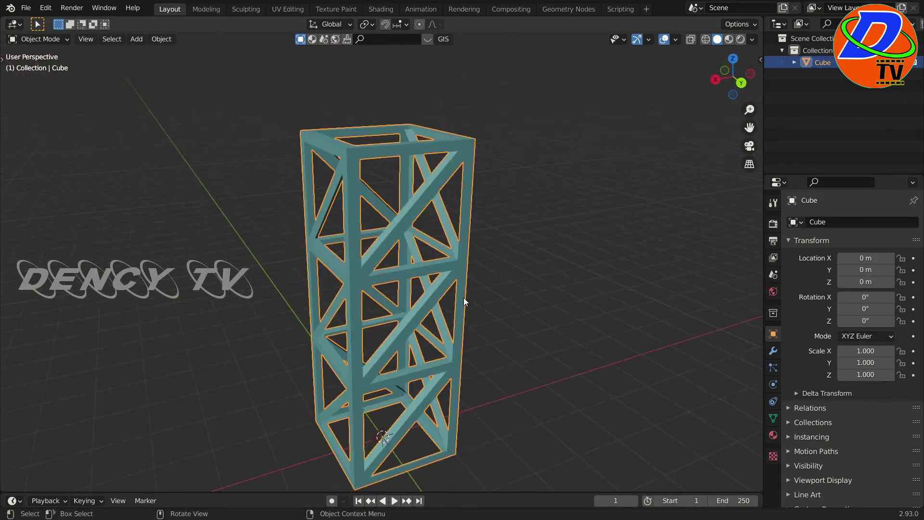
# Step: Set the tower's Base Color to an Image Texture with the grunge image, in Material Preview
pyautogui.click(774, 436)
pyautogui.scroll(-2, 818, 289)
pyautogui.scroll(-2, 793, 358)
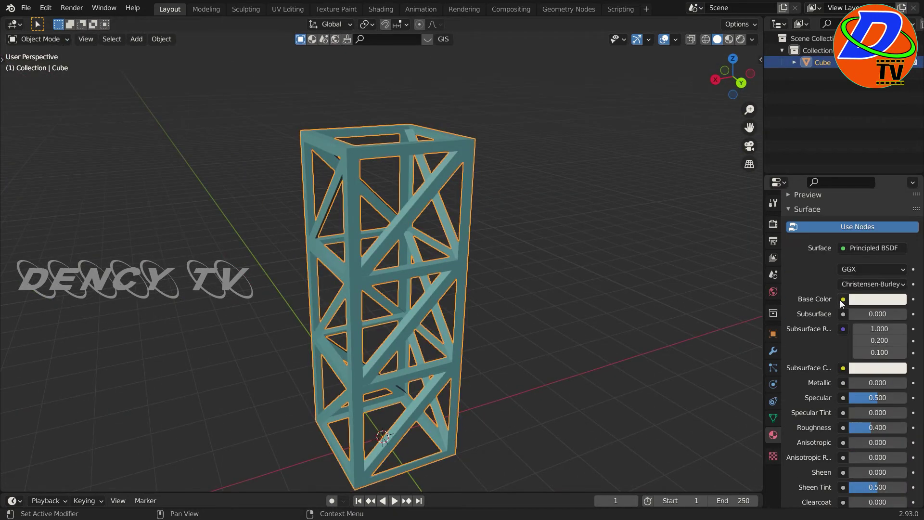
pyautogui.click(729, 39)
pyautogui.click(843, 299)
pyautogui.click(626, 378)
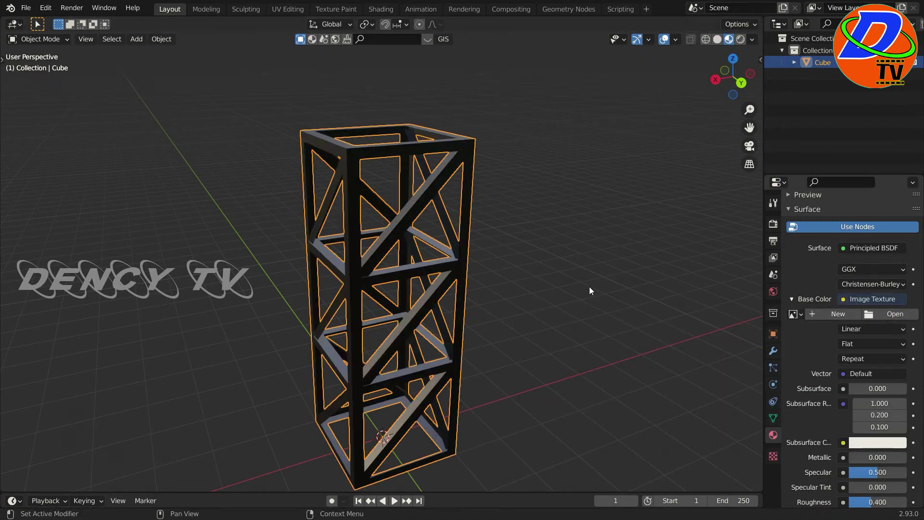
pyautogui.moveTo(572, 300)
pyautogui.mouseDown(button='middle')
pyautogui.moveTo(556, 325)
pyautogui.moveTo(639, 345)
pyautogui.moveTo(559, 297)
pyautogui.moveTo(588, 288)
pyautogui.moveTo(581, 303)
pyautogui.mouseUp(button='middle')
# Step: Clear the selection, then reselect and duplicate the textured tower
pyautogui.click(556, 325)
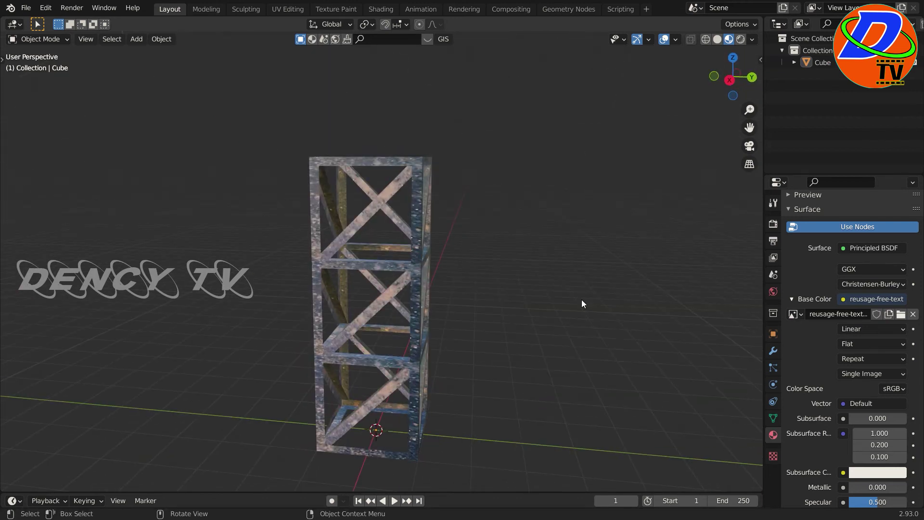
pyautogui.scroll(-3, 581, 303)
pyautogui.press('a')
pyautogui.hotkey('shift', 's')
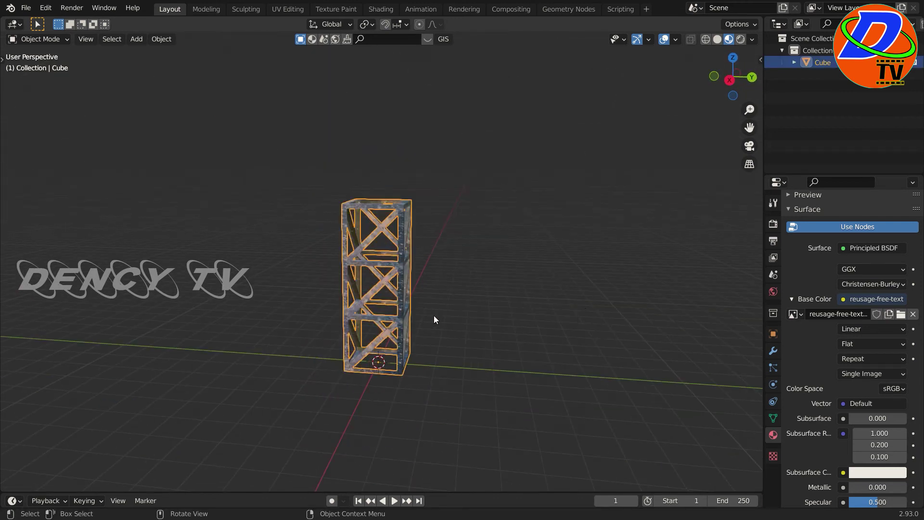
pyautogui.hotkey('shift', 'd')
# Step: Place the tower copy beside the original along X and add a third tower to the right
pyautogui.press('x')
pyautogui.click(414, 332)
pyautogui.moveTo(414, 333); pyautogui.dragTo(362, 347, button='middle')
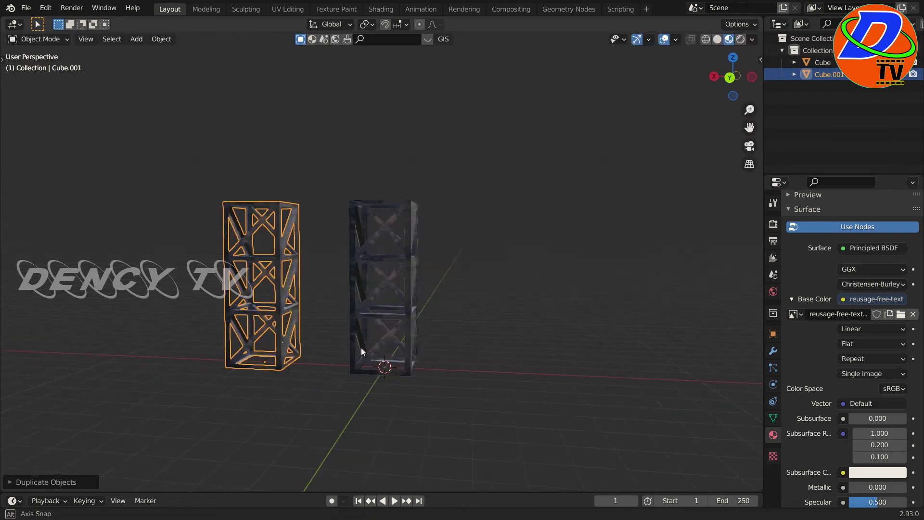
pyautogui.hotkey('shift', 'd')
pyautogui.press('x')
pyautogui.click(602, 346)
pyautogui.moveTo(601, 347); pyautogui.dragTo(459, 433, button='middle')
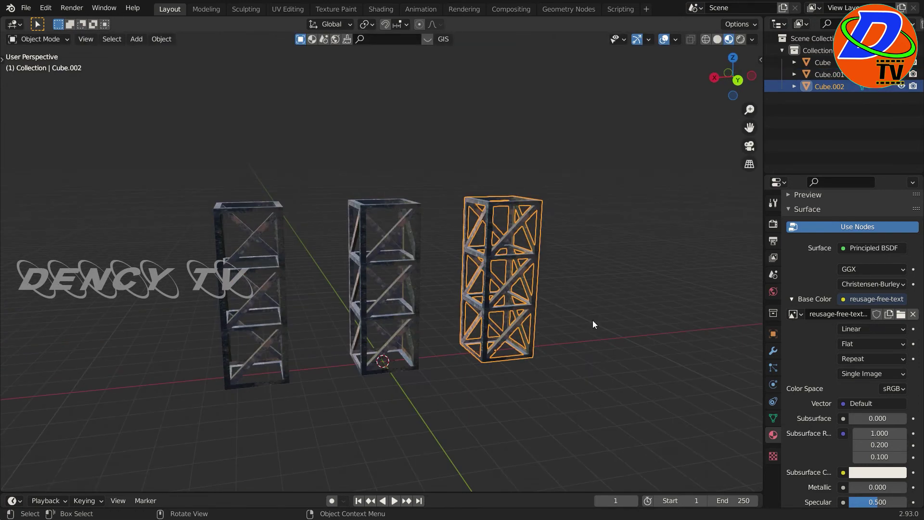
pyautogui.scroll(5, 874, 365)
# Step: Give the third tower a new material with an image texture as Base Color
pyautogui.click(918, 234)
pyautogui.click(848, 272)
pyautogui.click(845, 396)
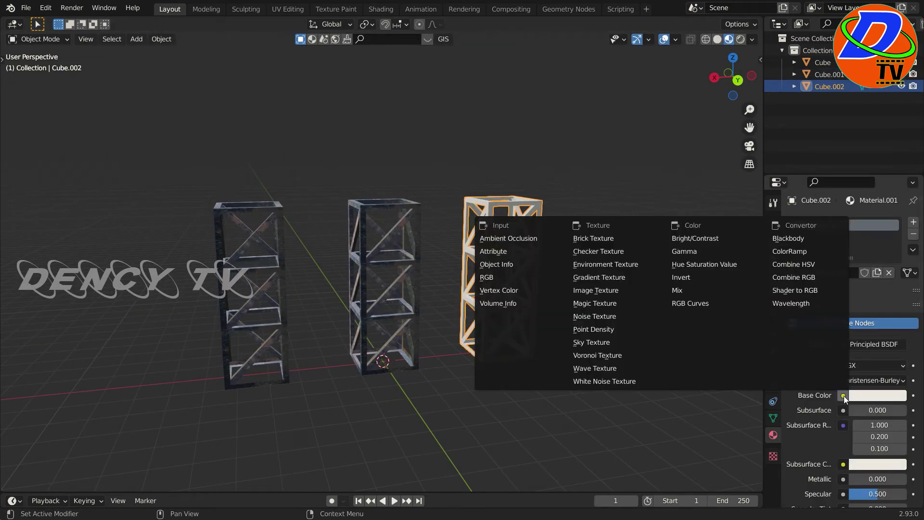
pyautogui.click(629, 283)
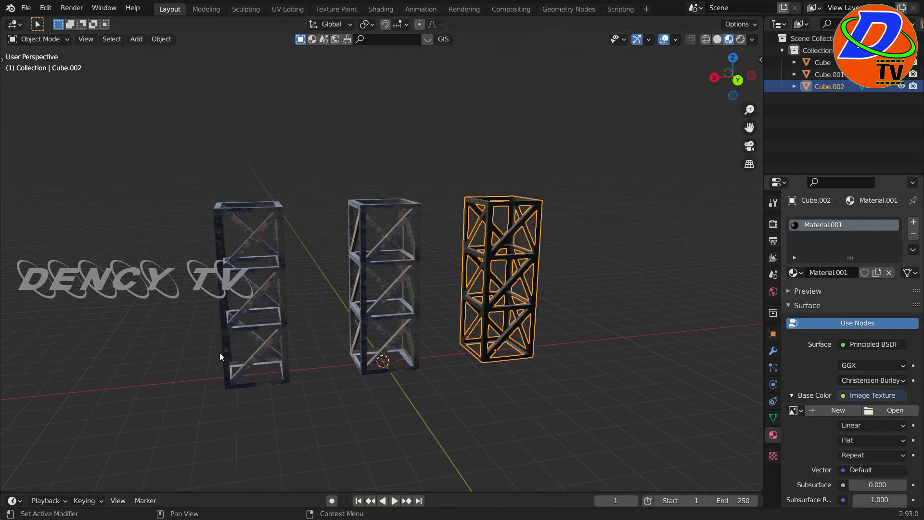
pyautogui.moveTo(608, 368)
pyautogui.mouseDown(button='middle')
pyautogui.moveTo(576, 392)
pyautogui.moveTo(395, 374)
pyautogui.mouseUp(button='middle')
# Step: Give the left tower its own material with a different image texture, then select the middle tower
pyautogui.click(914, 235)
pyautogui.click(889, 273)
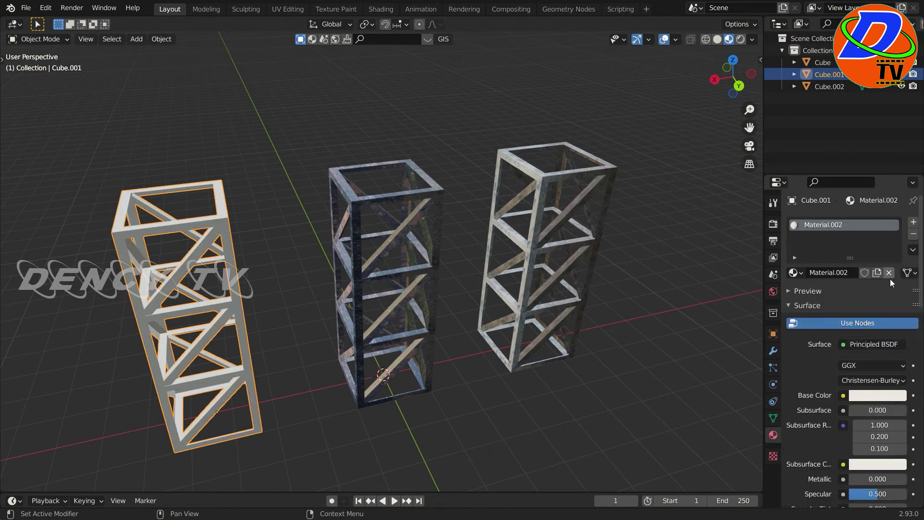
pyautogui.click(843, 397)
pyautogui.click(621, 290)
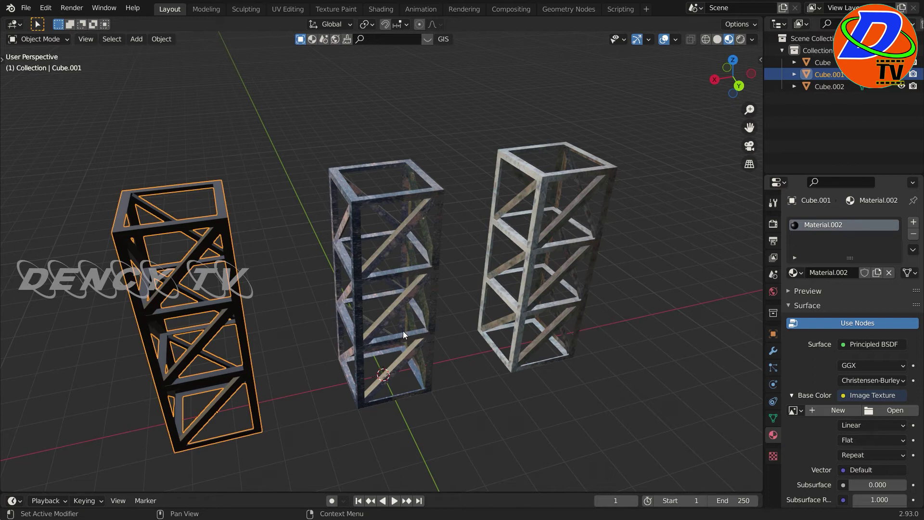
pyautogui.moveTo(326, 365)
pyautogui.mouseDown(button='middle')
pyautogui.moveTo(432, 340)
pyautogui.moveTo(575, 399)
pyautogui.moveTo(347, 395)
pyautogui.moveTo(396, 360)
pyautogui.moveTo(410, 389)
pyautogui.moveTo(530, 413)
pyautogui.moveTo(532, 394)
pyautogui.moveTo(617, 380)
pyautogui.moveTo(708, 339)
pyautogui.moveTo(703, 408)
pyautogui.moveTo(534, 413)
pyautogui.moveTo(538, 383)
pyautogui.mouseUp(button='middle')
pyautogui.scroll(3, 704, 397)
pyautogui.click(502, 346)
# Step: In the Shading workspace, move the image texture node aside and add a Bump node
pyautogui.click(381, 8)
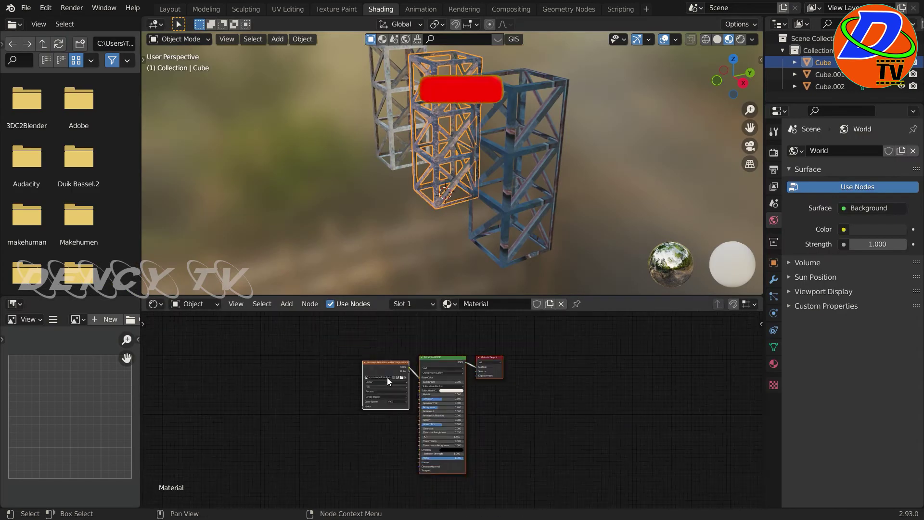
pyautogui.moveTo(386, 368); pyautogui.dragTo(301, 429)
pyautogui.hotkey('shift', 'a')
pyautogui.click(275, 366)
pyautogui.write('bump')
pyautogui.press('Return')
pyautogui.click(366, 428)
# Step: Frame the nodes and link the image texture's Alpha to the Bump Height
pyautogui.scroll(3, 416, 457)
pyautogui.scroll(2, 416, 458)
pyautogui.moveTo(416, 457); pyautogui.dragTo(473, 359, button='middle')
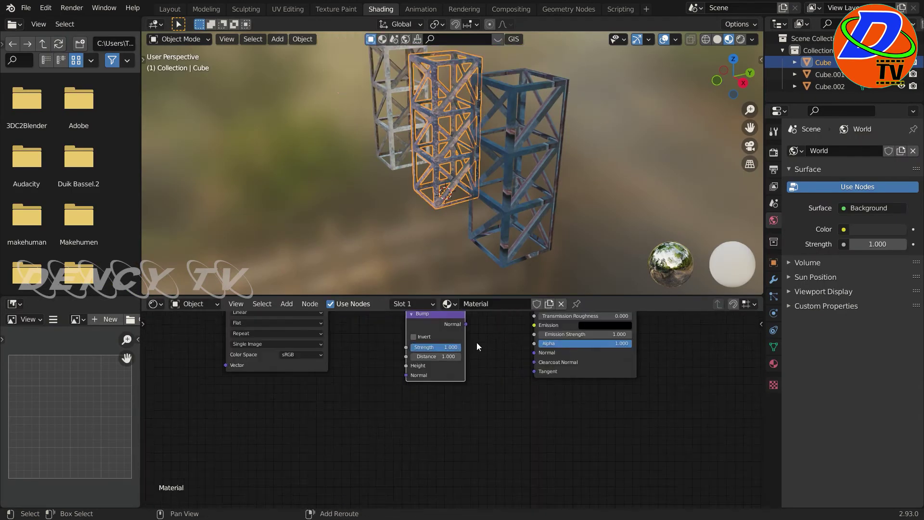
pyautogui.moveTo(407, 452); pyautogui.dragTo(424, 428)
# Step: Select the blue tower and move its image texture node to the lower left
pyautogui.scroll(6, 448, 144)
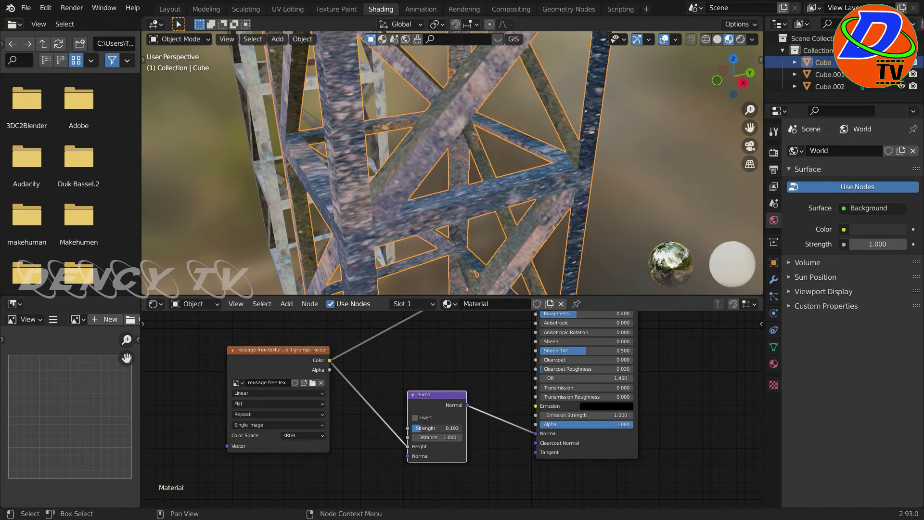
pyautogui.scroll(-5, 476, 223)
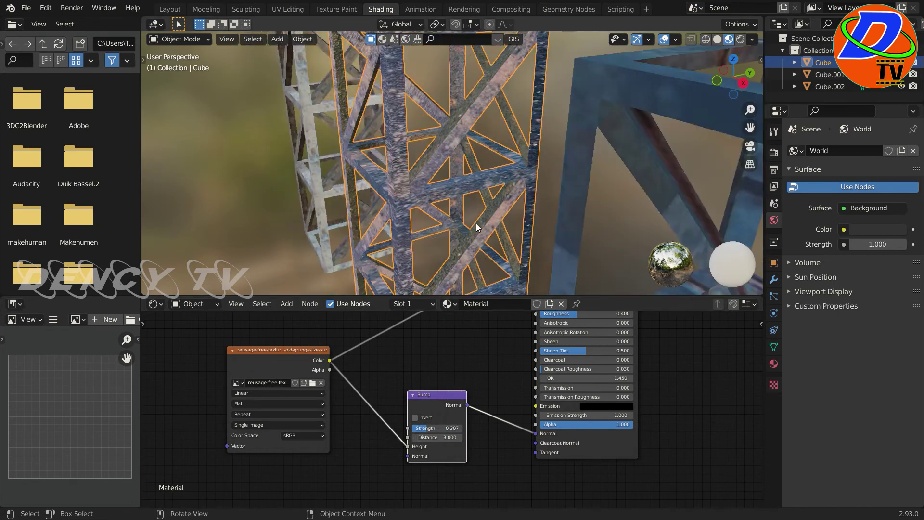
pyautogui.scroll(-3, 399, 228)
pyautogui.moveTo(399, 228); pyautogui.dragTo(431, 196, button='middle')
pyautogui.click(431, 195)
pyautogui.press('g')
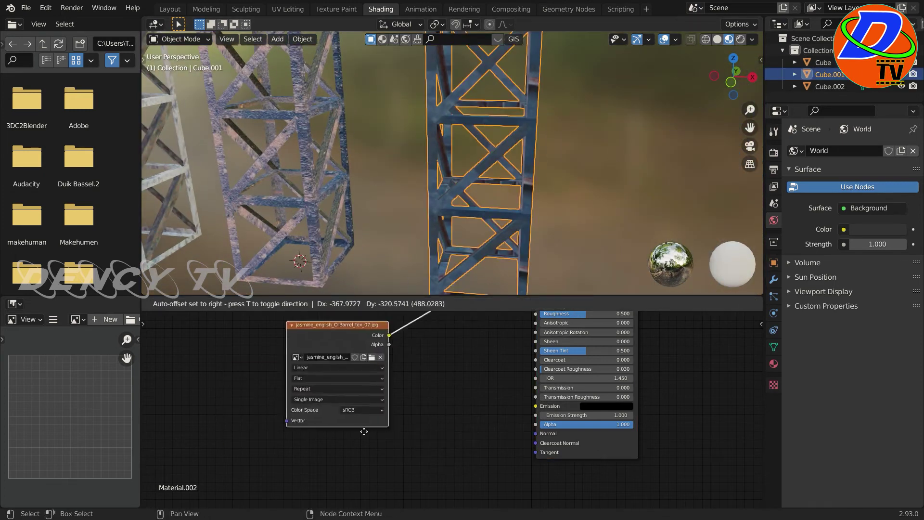
pyautogui.click(338, 499)
# Step: Add a Bump node fed by the image Color, with strength 0.133 and distance 3.2
pyautogui.hotkey('shift', 'a')
pyautogui.click(328, 428)
pyautogui.write('b')
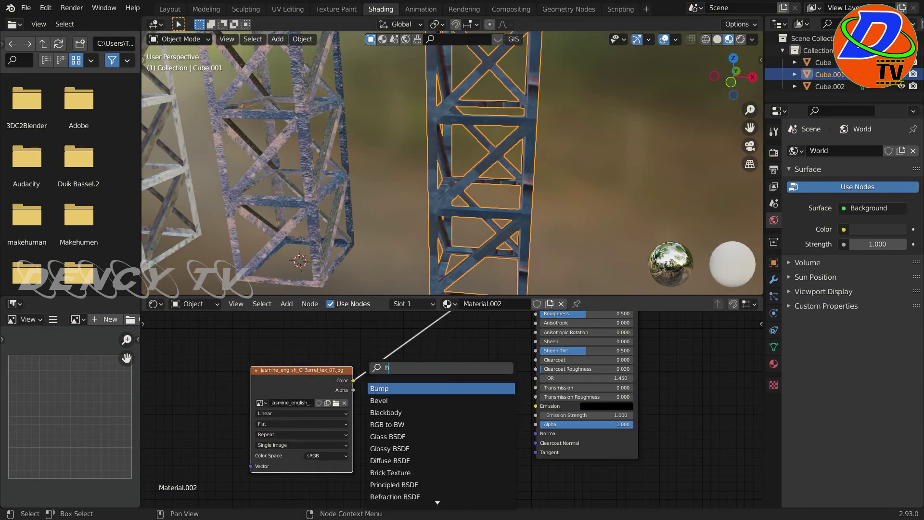
pyautogui.click(375, 389)
pyautogui.moveTo(354, 381)
pyautogui.mouseDown()
pyautogui.moveTo(432, 462)
pyautogui.moveTo(448, 444)
pyautogui.mouseUp()
pyautogui.moveTo(461, 454); pyautogui.dragTo(481, 454)
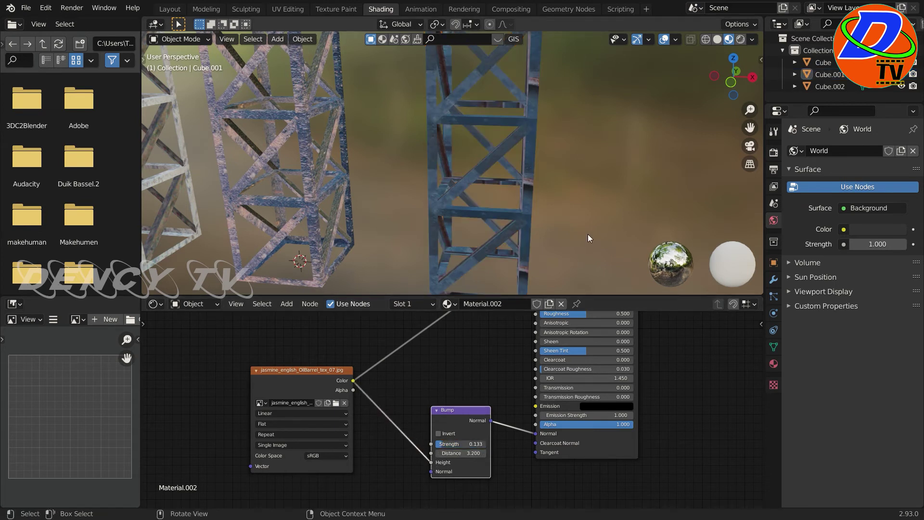
# Step: Orbit to see the whole towers and bring up the UV Editing workspace
pyautogui.scroll(-5, 588, 234)
pyautogui.moveTo(588, 234); pyautogui.dragTo(429, 199, button='middle')
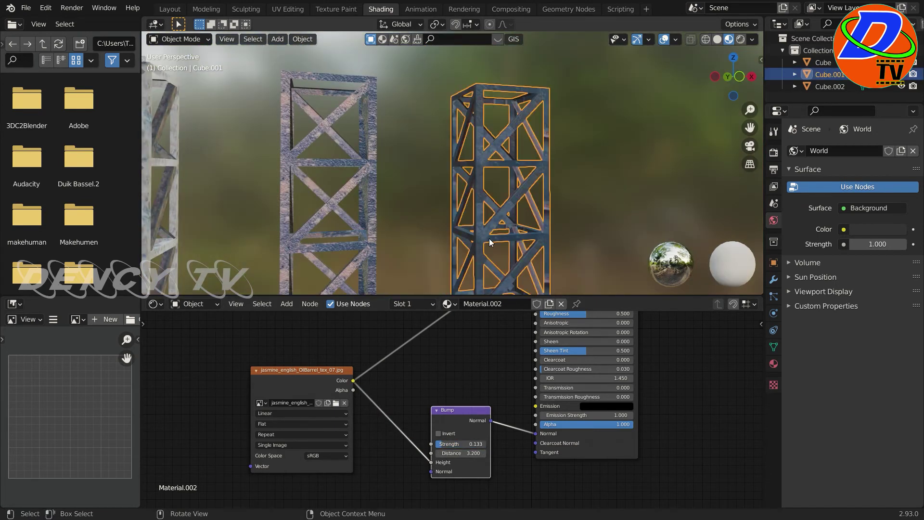
pyautogui.click(280, 10)
# Step: Rotate the tower's UV islands by -90° and shift them slightly into place
pyautogui.press('a')
pyautogui.press('a')
pyautogui.press('g')
pyautogui.click(327, 280)
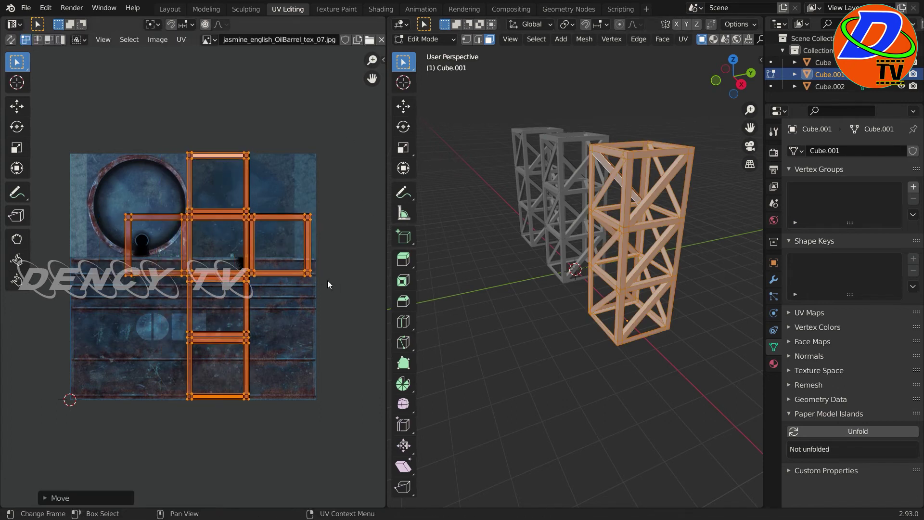
pyautogui.write('r-90')
pyautogui.press('Return')
pyautogui.press('g')
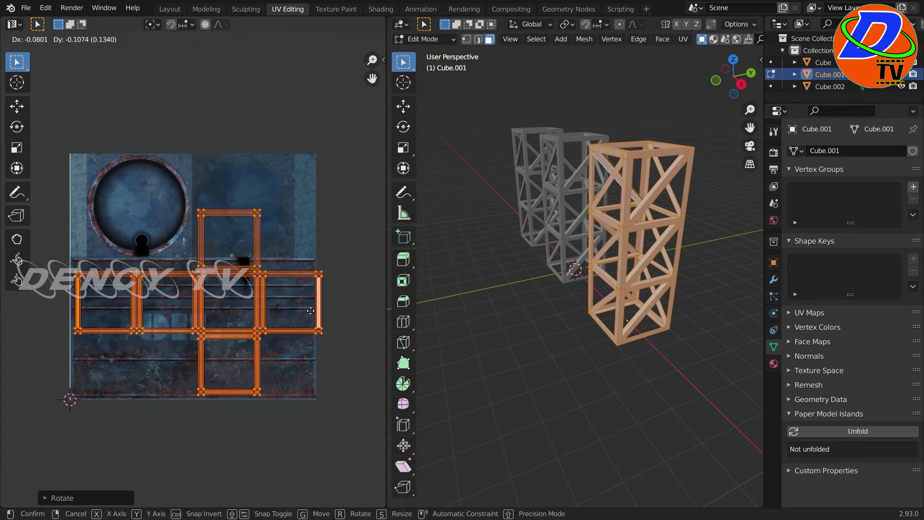
pyautogui.click(304, 311)
pyautogui.click(294, 431)
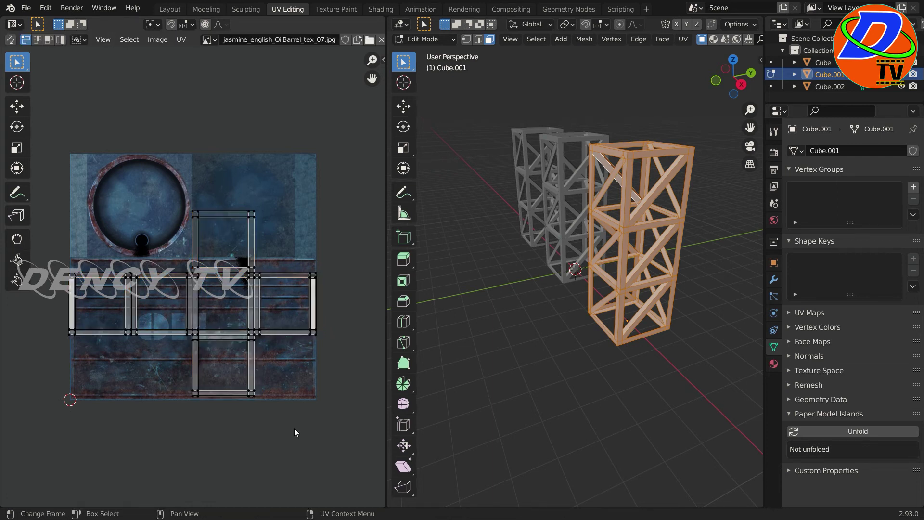
# Step: Orbit the 3D scene to check the texture on all three towers
pyautogui.click(169, 9)
pyautogui.moveTo(620, 365); pyautogui.dragTo(536, 351, button='middle')
pyautogui.scroll(3, 516, 291)
pyautogui.moveTo(515, 292); pyautogui.dragTo(481, 337, button='middle')
pyautogui.scroll(-5, 483, 324)
# Step: Move the tower's UV islands slightly further right
pyautogui.click(288, 9)
pyautogui.press('a')
pyautogui.press('g')
pyautogui.click(234, 318)
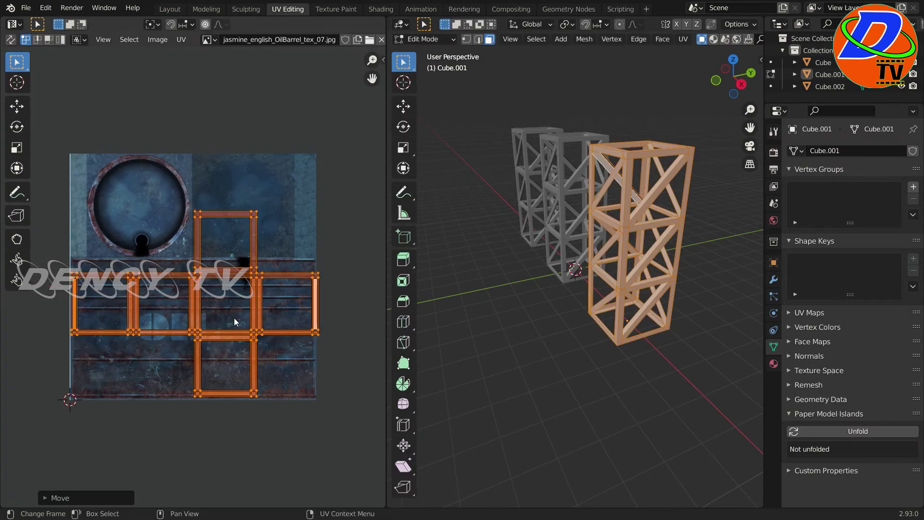
pyautogui.hotkey('alt', 'a')
# Step: After checking the scene, scale the tower's UV islands down
pyautogui.click(170, 9)
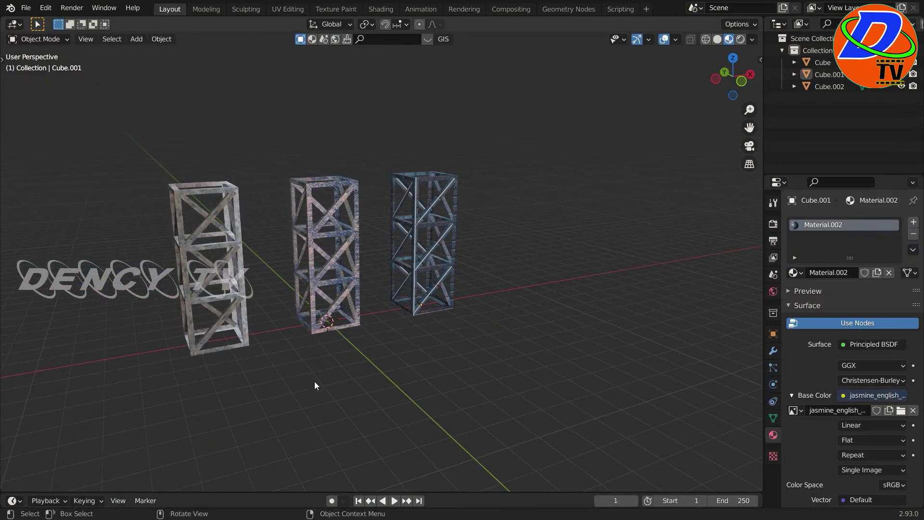
pyautogui.click(288, 8)
pyautogui.press('a')
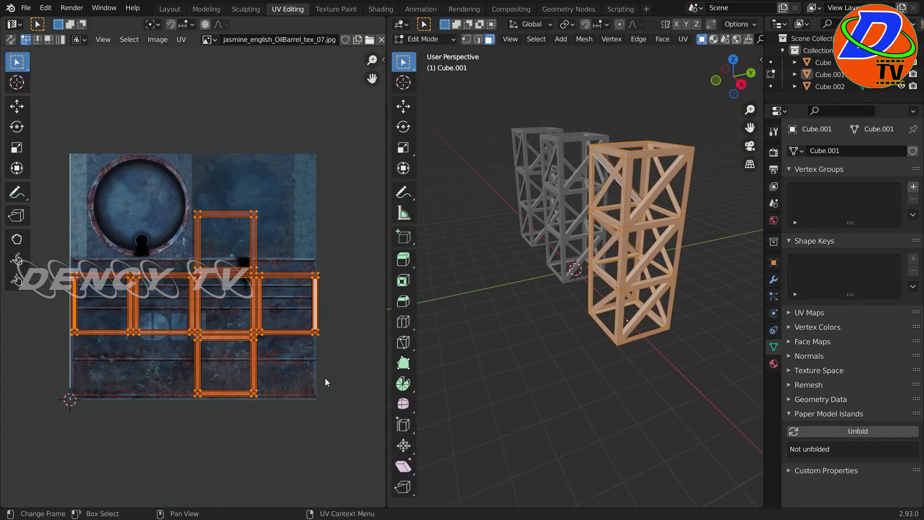
pyautogui.press('s')
pyautogui.click(333, 371)
pyautogui.hotkey('alt', 'a')
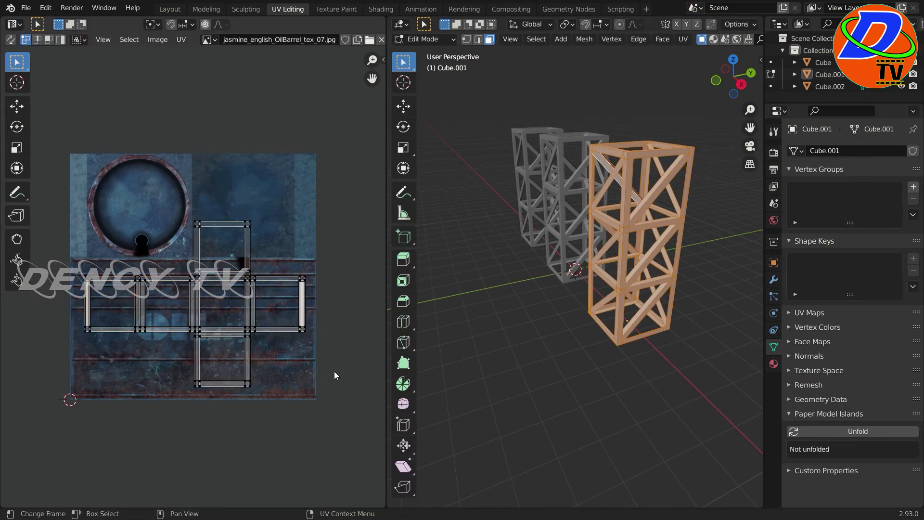
# Step: Inspect the textured towers in the 3D scene and reselect the blue tower
pyautogui.click(170, 9)
pyautogui.moveTo(329, 172)
pyautogui.mouseDown(button='middle')
pyautogui.moveTo(415, 320)
pyautogui.moveTo(501, 352)
pyautogui.mouseUp(button='middle')
pyautogui.scroll(3, 438, 345)
pyautogui.scroll(2, 564, 351)
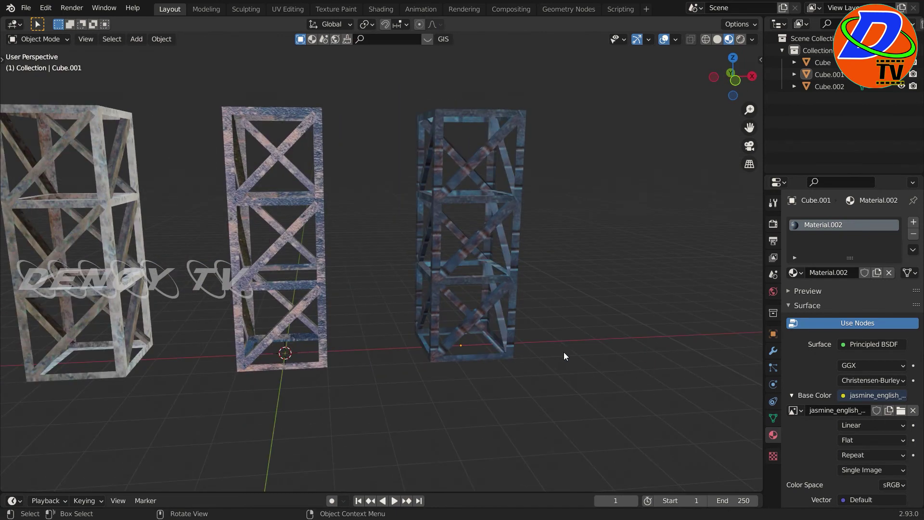
pyautogui.click(507, 321)
# Step: Shrink the UV islands further and place them on the texture's upper-right blue area
pyautogui.click(288, 9)
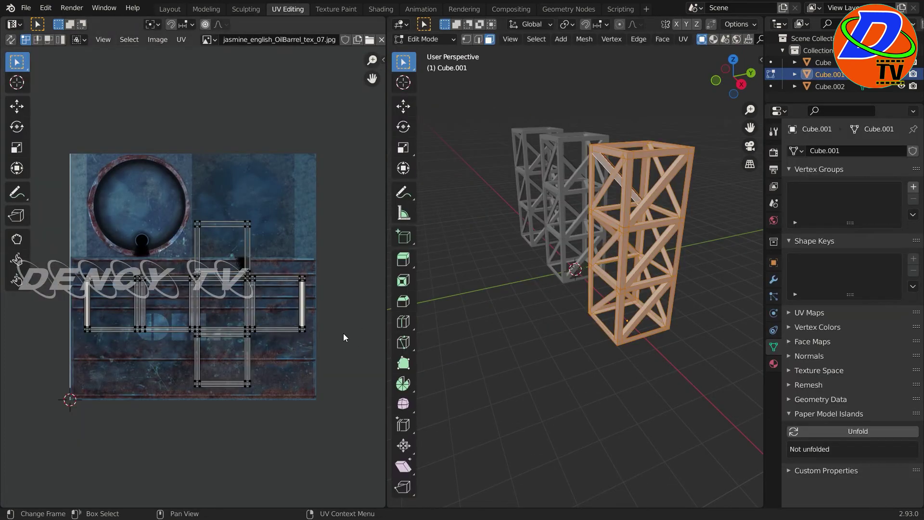
pyautogui.press('a')
pyautogui.press('s')
pyautogui.click(287, 338)
pyautogui.press('g')
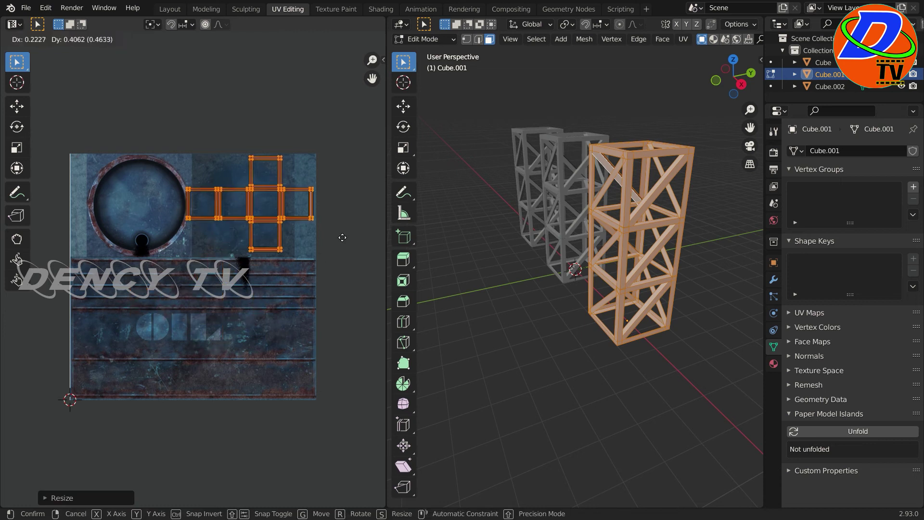
pyautogui.click(343, 238)
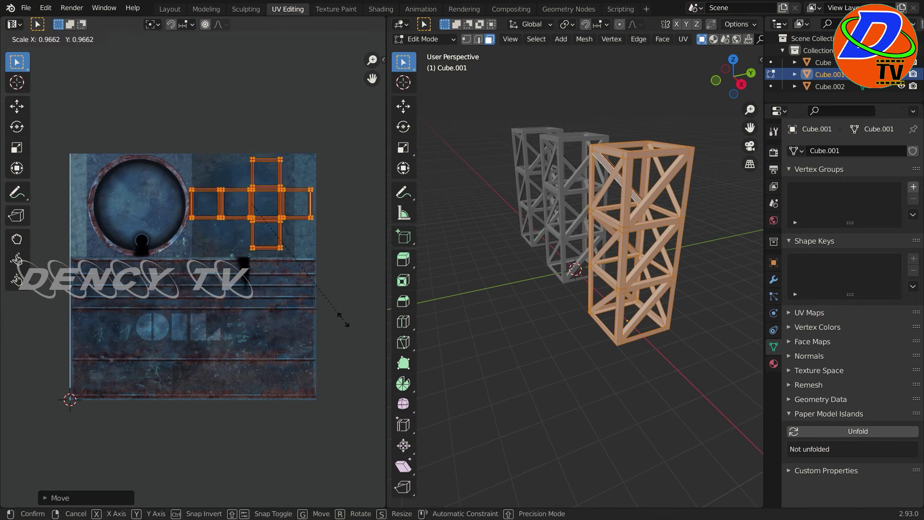
pyautogui.click(345, 319)
# Step: Return to the 3D scene and orbit so the towers line up diagonally
pyautogui.click(170, 8)
pyautogui.moveTo(553, 418); pyautogui.dragTo(458, 407, button='middle')
pyautogui.scroll(4, 458, 407)
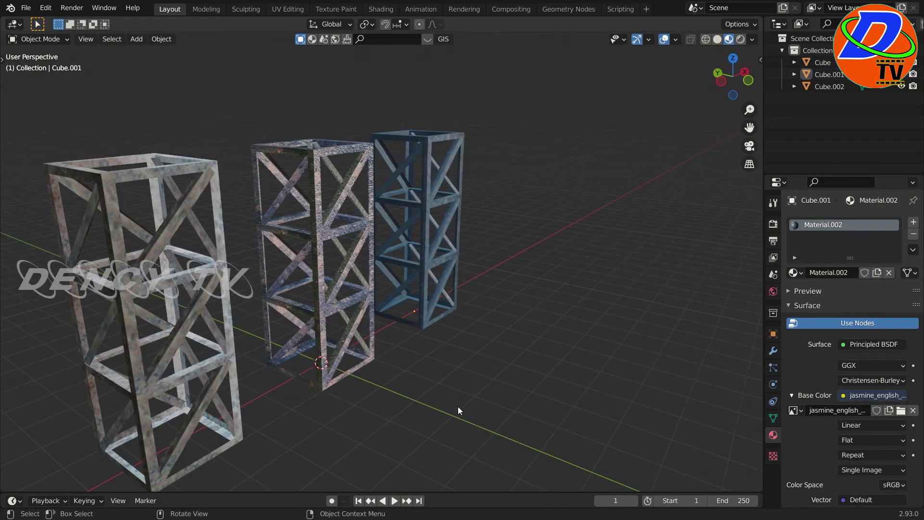
# Step: Add a cylinder with 50 vertices and view it from the front
pyautogui.scroll(-5, 528, 351)
pyautogui.moveTo(528, 351)
pyautogui.mouseDown(button='middle')
pyautogui.moveTo(389, 348)
pyautogui.moveTo(514, 391)
pyautogui.mouseUp(button='middle')
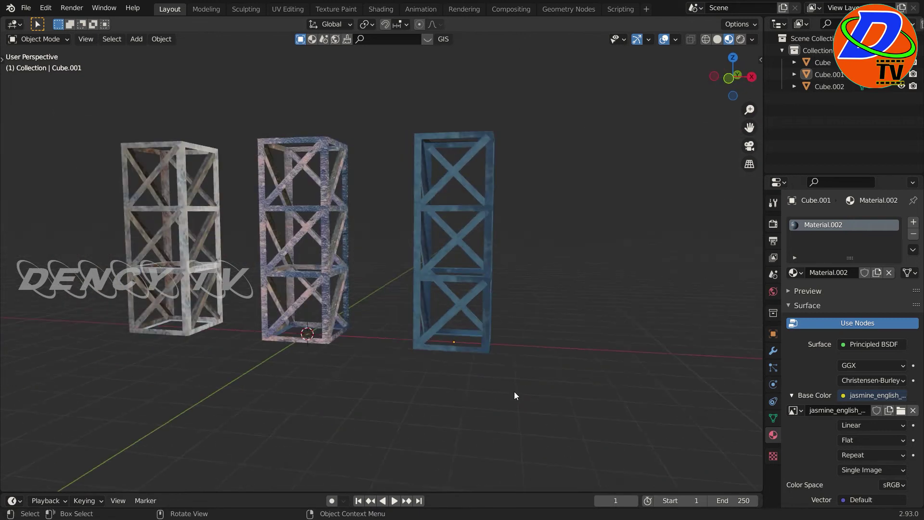
pyautogui.click(138, 39)
pyautogui.moveTo(153, 53)
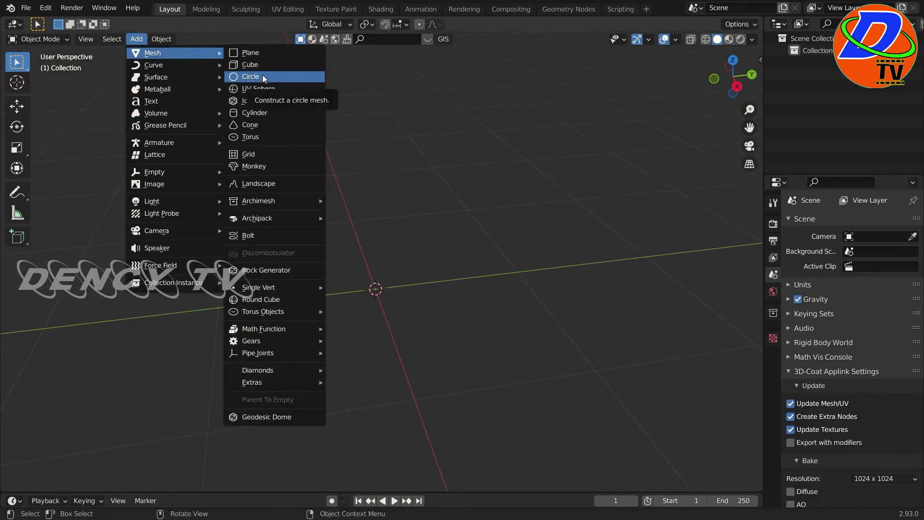
pyautogui.click(251, 113)
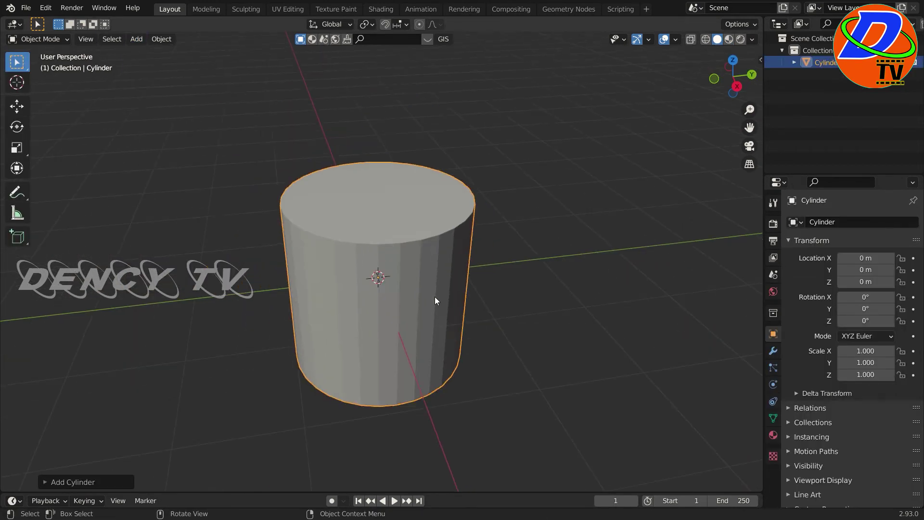
pyautogui.click(44, 480)
pyautogui.click(176, 340)
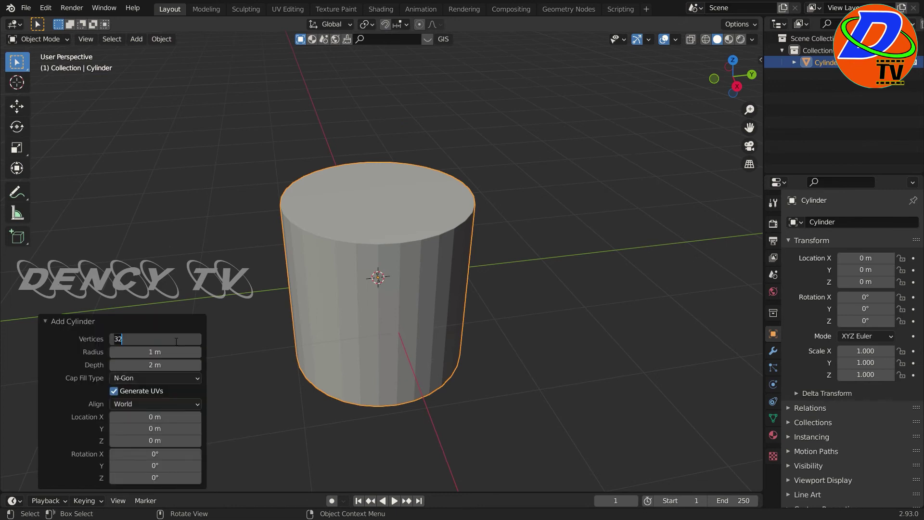
pyautogui.write('50')
pyautogui.press('Return')
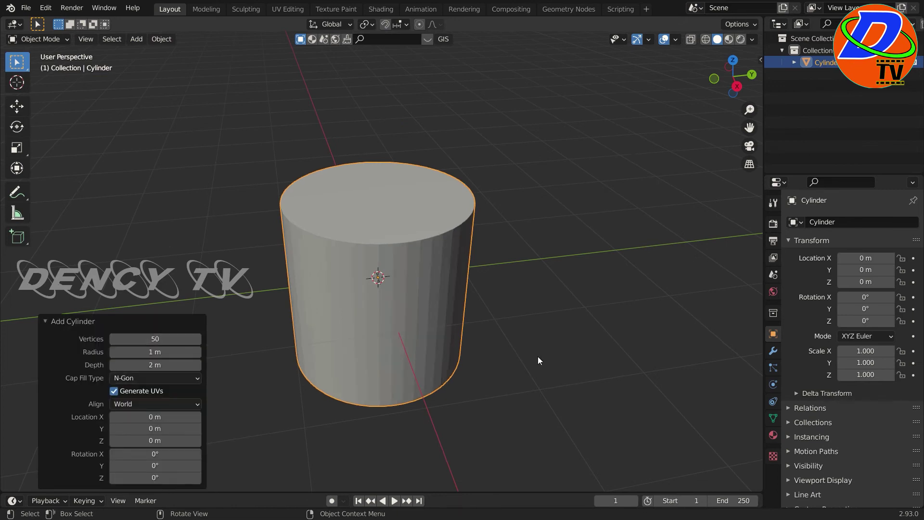
pyautogui.press('KP_1')
pyautogui.click(45, 321)
# Step: In Edit Mode, raise the cylinder 1 m along Z and scale it thin, keeping its height
pyautogui.press('Tab')
pyautogui.press('g')
pyautogui.press('z')
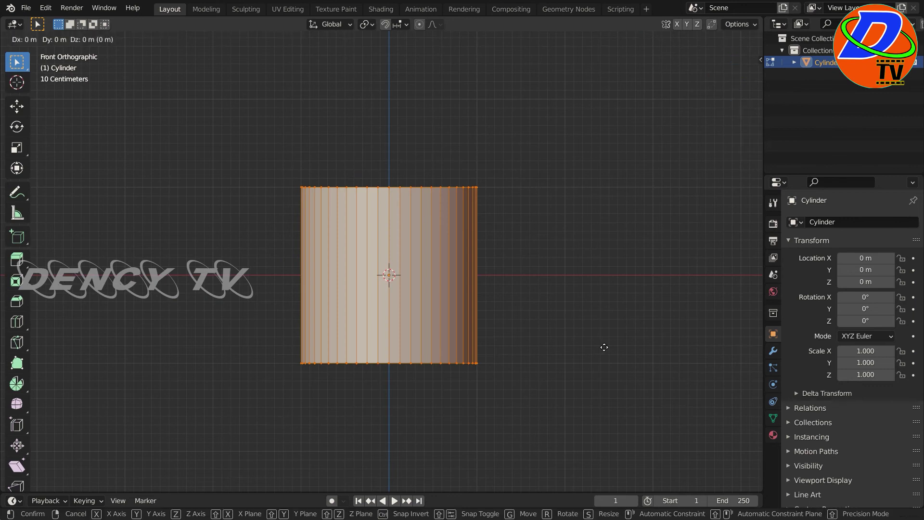
pyautogui.click(638, 272)
pyautogui.press('s')
pyautogui.hotkey('shift', 'z')
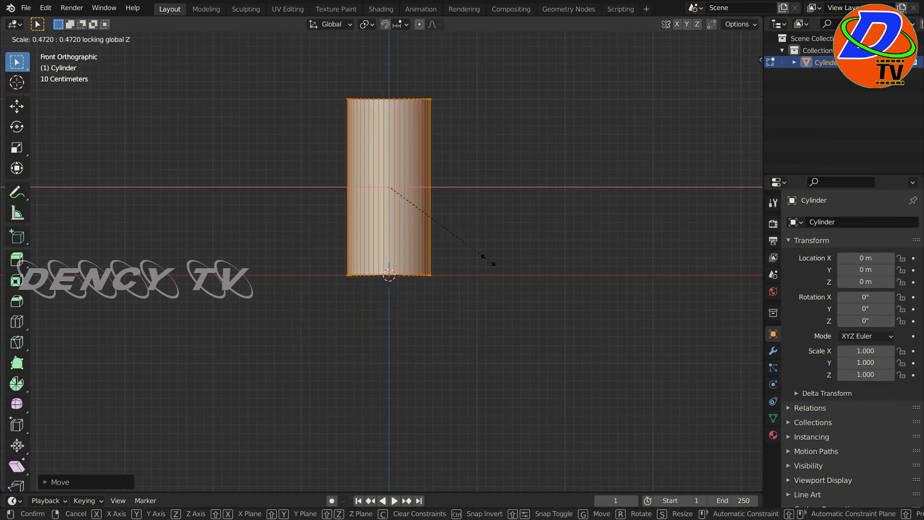
pyautogui.click(391, 200)
pyautogui.keyDown('shift'); pyautogui.moveTo(467, 245); pyautogui.dragTo(477, 324, button='middle'); pyautogui.keyUp('shift')
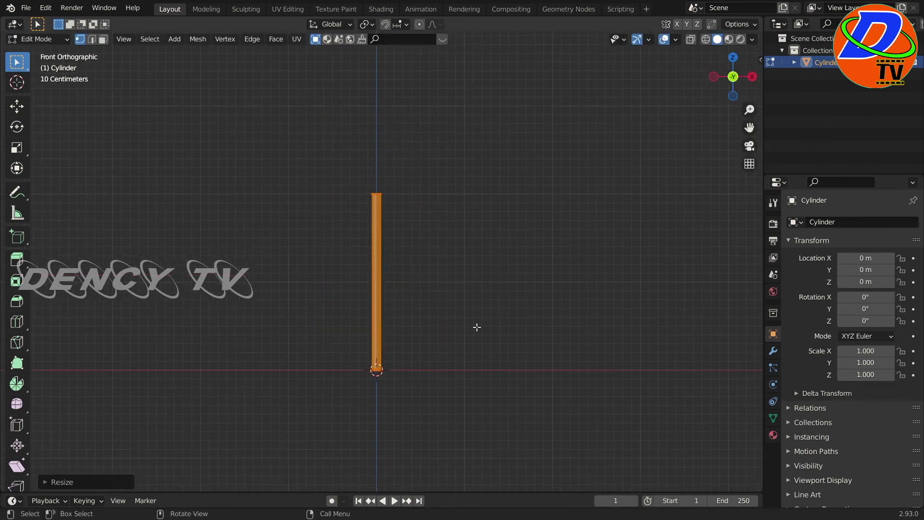
pyautogui.hotkey('alt', 'a')
pyautogui.scroll(2, 514, 351)
# Step: Give the rod a new material with an image texture driving Base Color, and preview it
pyautogui.click(773, 435)
pyautogui.click(885, 273)
pyautogui.click(844, 410)
pyautogui.click(589, 305)
pyautogui.press('Tab')
pyautogui.press('z')
pyautogui.click(543, 399)
pyautogui.scroll(2, 542, 392)
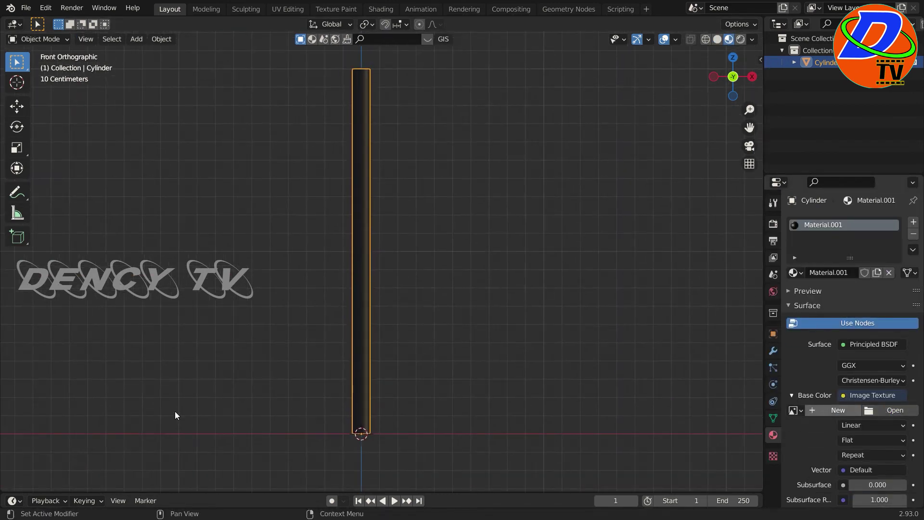
# Step: In the rod's UVs, move the two end-cap circles below the image
pyautogui.click(288, 9)
pyautogui.scroll(6, 321, 307)
pyautogui.scroll(-4, 321, 308)
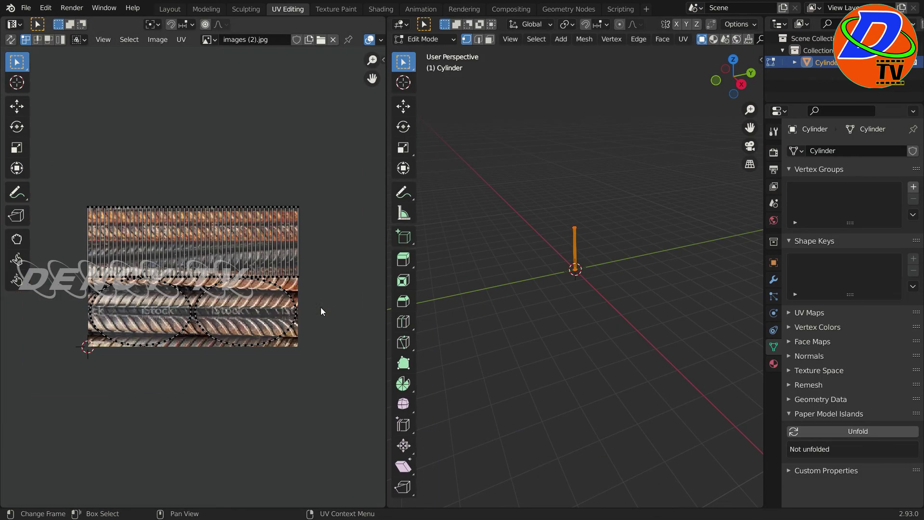
pyautogui.press('l')
pyautogui.moveTo(148, 319); pyautogui.dragTo(149, 403)
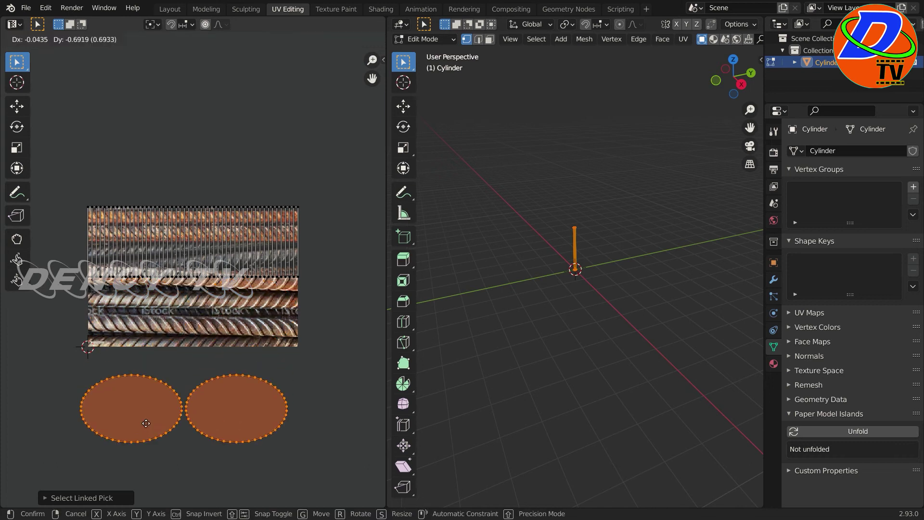
pyautogui.scroll(2, 244, 336)
pyautogui.scroll(-1, 351, 152)
# Step: Rotate the side UV strip 90° and select only that strip
pyautogui.hotkey('ctrl', 'i')
pyautogui.write('r90')
pyautogui.press('Return')
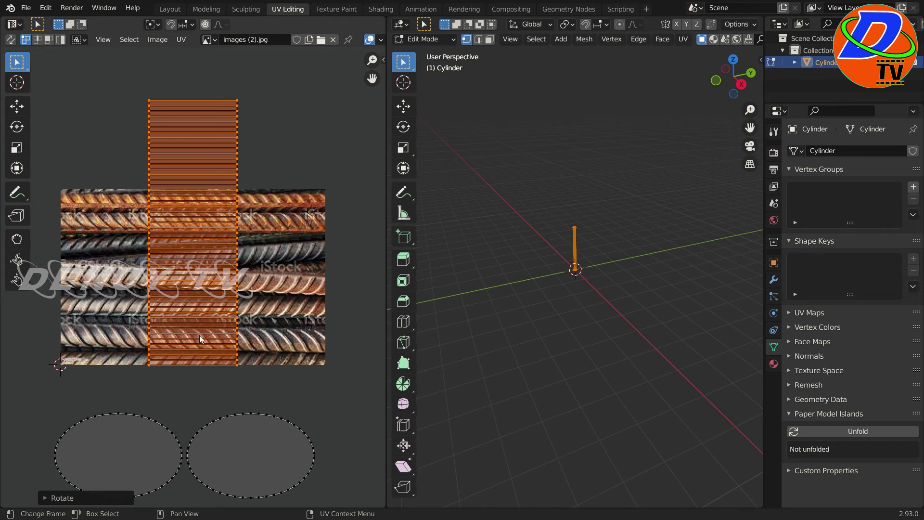
pyautogui.press('a')
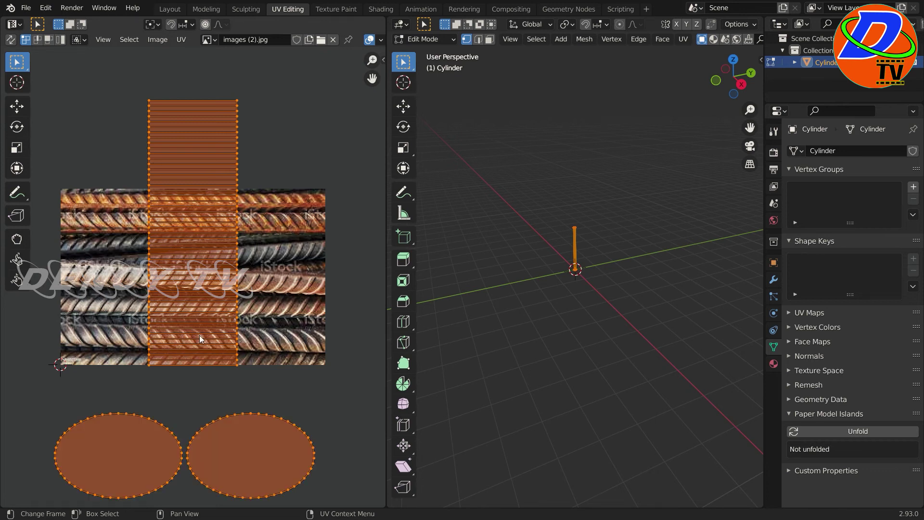
pyautogui.hotkey('alt', 'a')
pyautogui.moveTo(110, 76); pyautogui.dragTo(278, 379)
# Step: Squash the side strip vertically and move it upward
pyautogui.press('s')
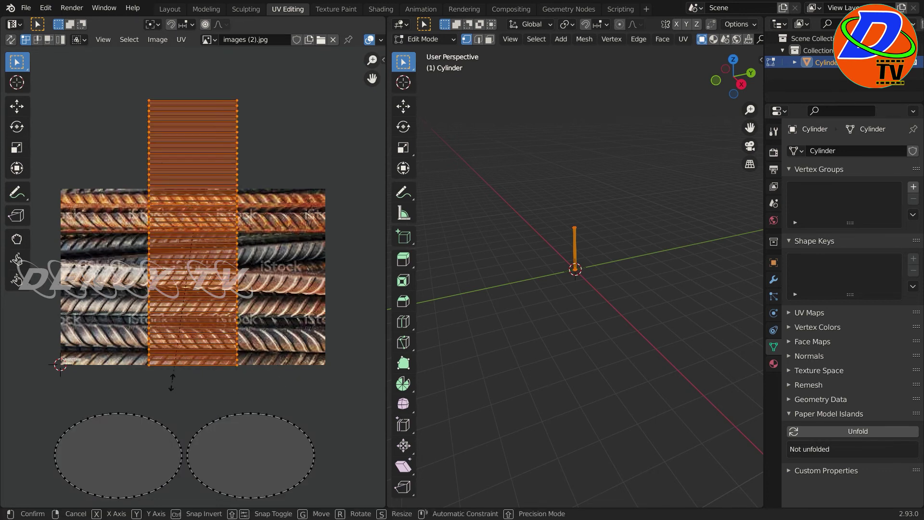
pyautogui.press('y')
pyautogui.click(196, 258)
pyautogui.press('g')
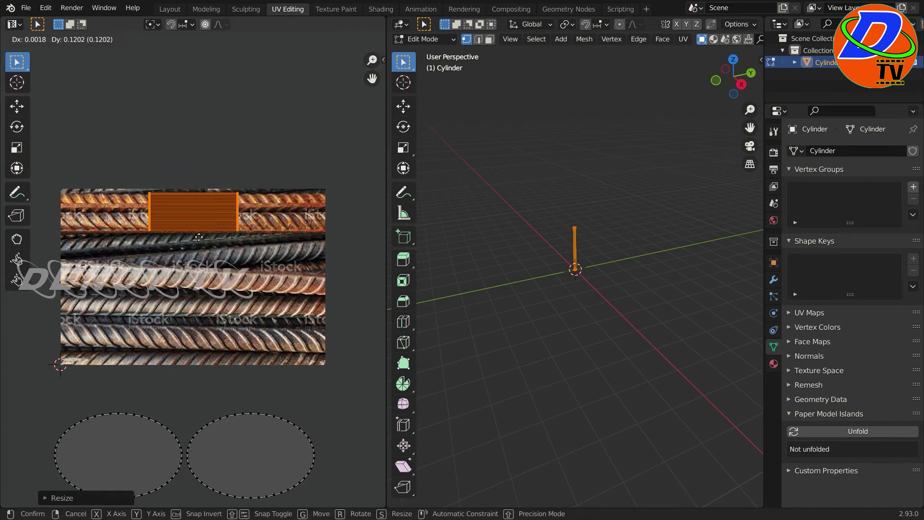
pyautogui.click(199, 238)
# Step: Stretch the strip to full width and fit its height to the top rebar row
pyautogui.press('s')
pyautogui.press('x')
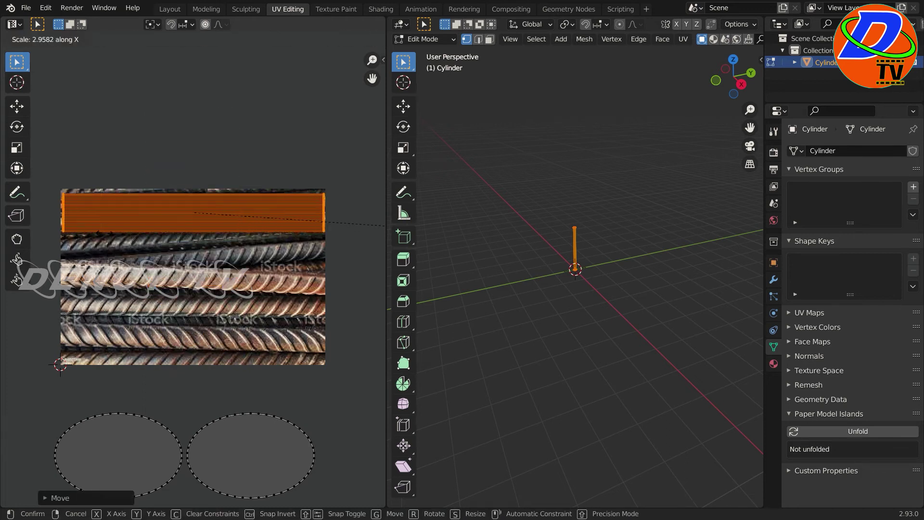
pyautogui.click(385, 226)
pyautogui.press('s')
pyautogui.press('y')
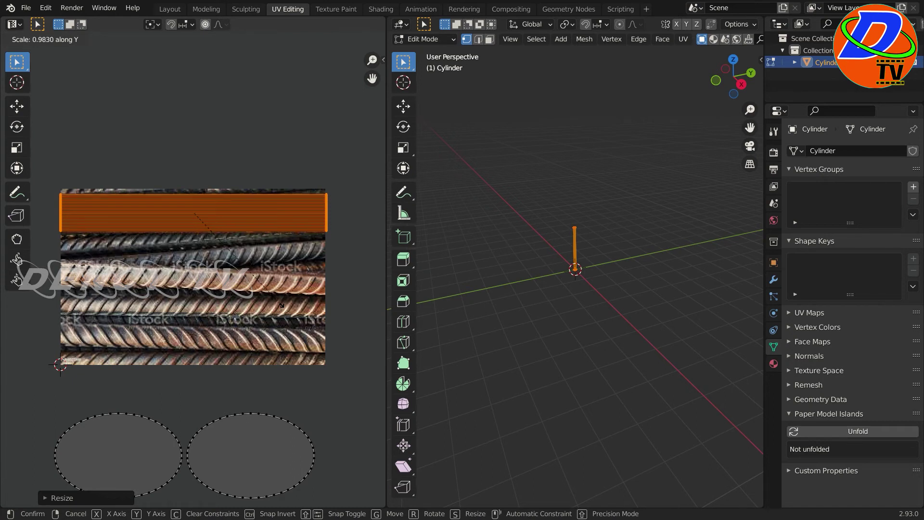
pyautogui.click(282, 306)
pyautogui.click(170, 9)
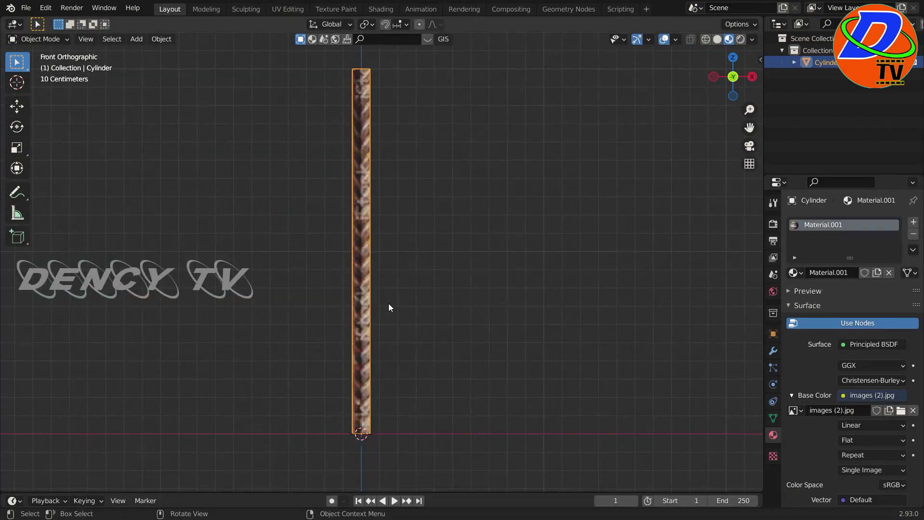
pyautogui.scroll(5, 482, 318)
# Step: In the Shading workspace, move the image texture node aside and add a Bump node
pyautogui.moveTo(457, 337)
pyautogui.mouseDown(button='middle')
pyautogui.moveTo(91, 327)
pyautogui.moveTo(299, 289)
pyautogui.mouseUp(button='middle')
pyautogui.scroll(-5, 299, 289)
pyautogui.click(381, 9)
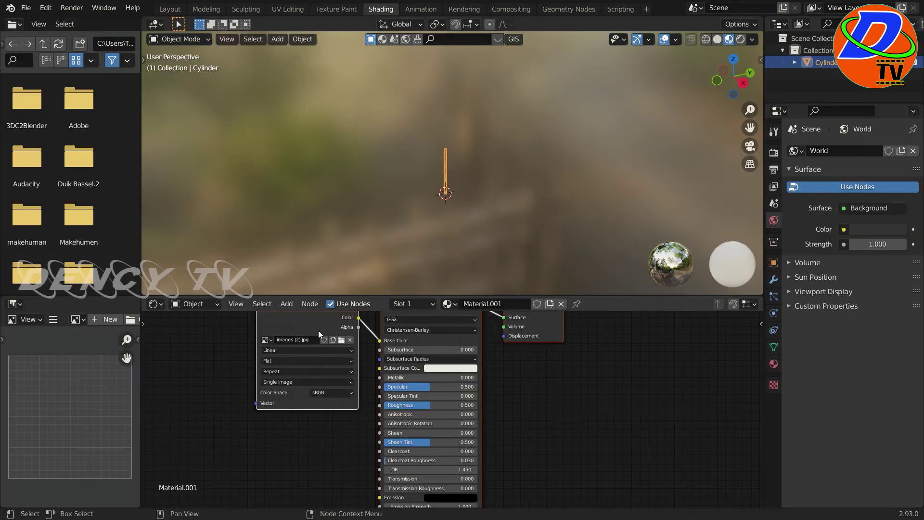
pyautogui.moveTo(318, 330); pyautogui.dragTo(227, 406)
pyautogui.click(227, 406)
pyautogui.hotkey('shift', 'a')
pyautogui.click(165, 367)
pyautogui.write('bump')
pyautogui.press('Return')
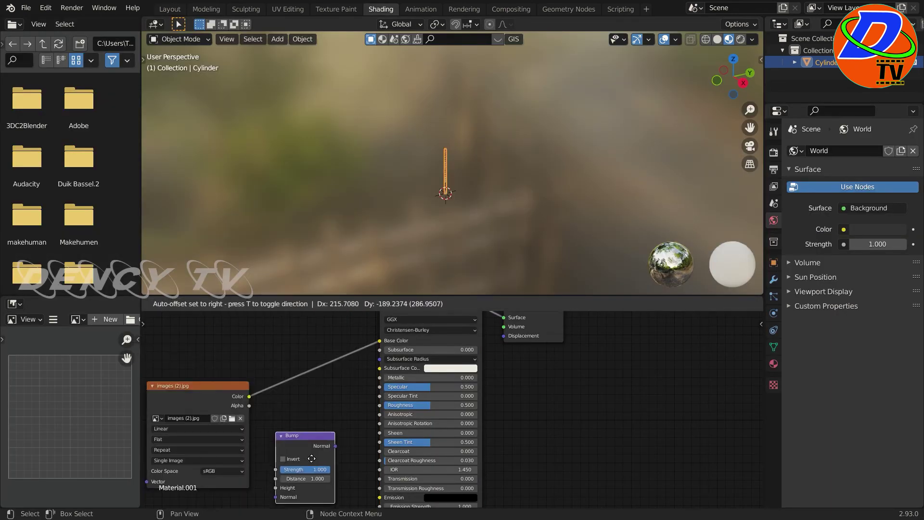
pyautogui.click(314, 503)
# Step: Wire Bump Normal into the shader's Normal and the image Color into Bump Height
pyautogui.moveTo(313, 502); pyautogui.dragTo(350, 395, button='middle')
pyautogui.moveTo(389, 422); pyautogui.dragTo(389, 419)
pyautogui.moveTo(389, 420); pyautogui.dragTo(402, 499, button='middle')
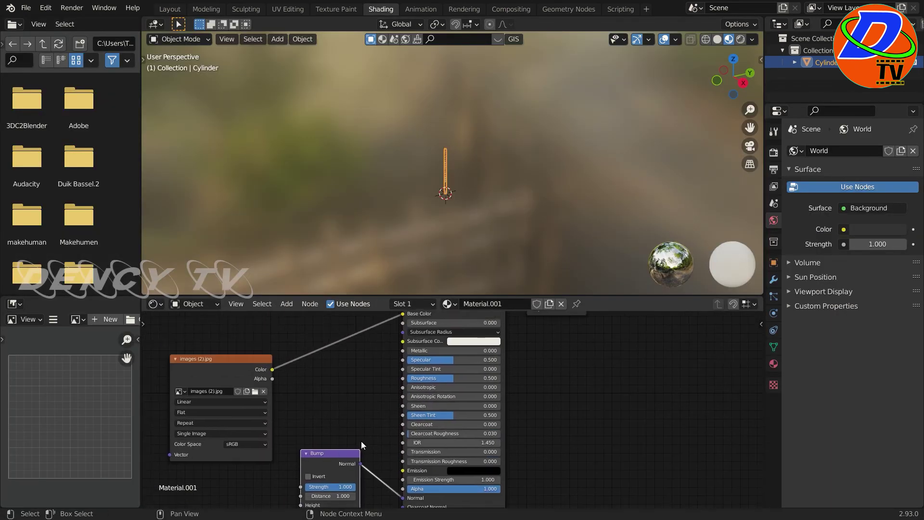
pyautogui.moveTo(328, 454); pyautogui.dragTo(341, 385)
pyautogui.moveTo(273, 370); pyautogui.dragTo(314, 436)
pyautogui.scroll(5, 467, 201)
pyautogui.moveTo(466, 201)
pyautogui.mouseDown(button='middle')
pyautogui.moveTo(670, 185)
pyautogui.moveTo(518, 215)
pyautogui.mouseUp(button='middle')
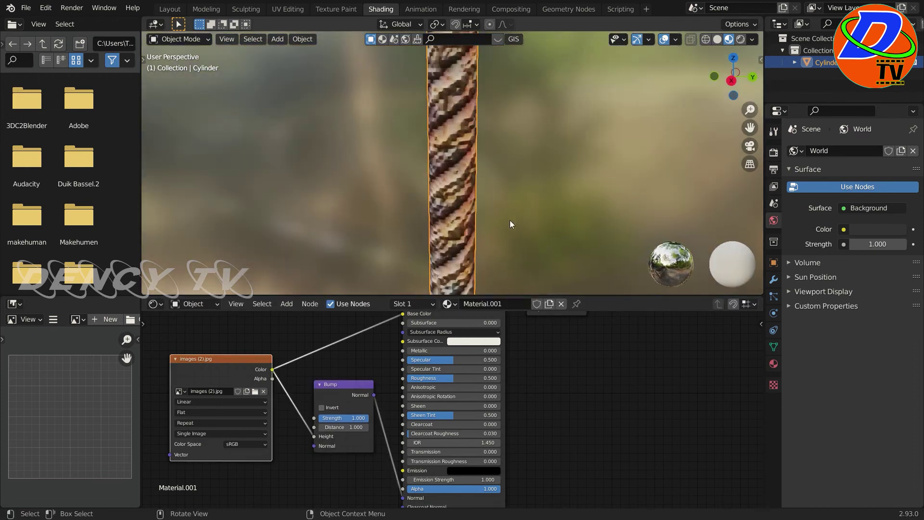
# Step: Set bump Strength 0.373, Distance 4.600, and raise Metallic to 0.516
pyautogui.moveTo(344, 418)
pyautogui.mouseDown()
pyautogui.moveTo(328, 418)
pyautogui.moveTo(359, 427)
pyautogui.mouseUp()
pyautogui.click(364, 240)
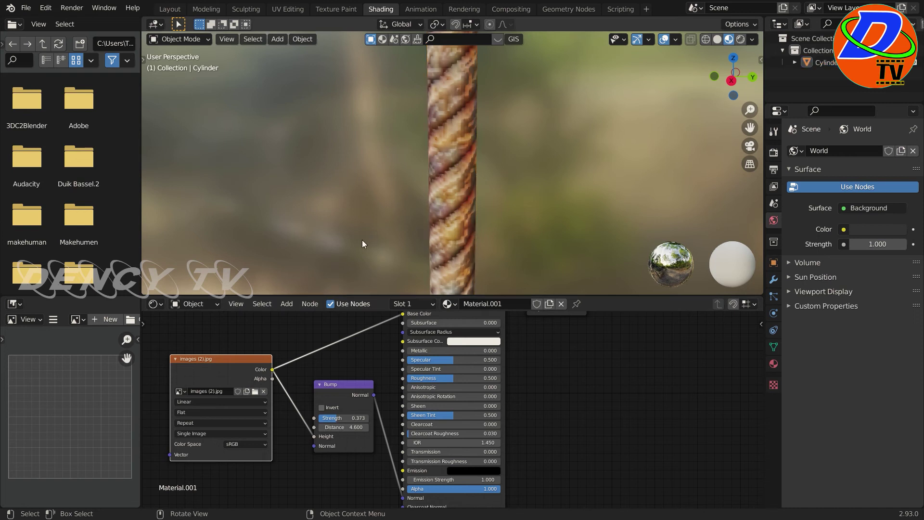
pyautogui.moveTo(424, 351); pyautogui.dragTo(443, 351)
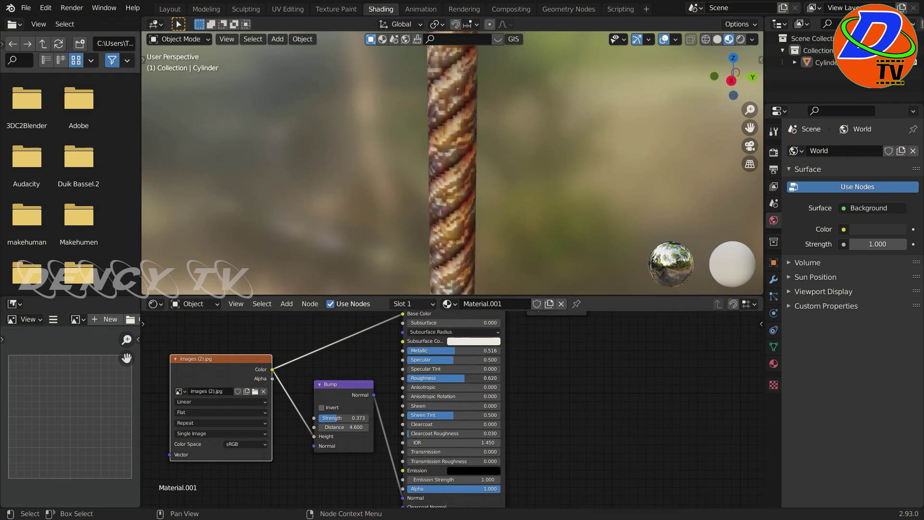
# Step: Return to the modelling workspace and select the rebar rod
pyautogui.click(170, 9)
pyautogui.scroll(4, 495, 302)
pyautogui.moveTo(495, 301)
pyautogui.mouseDown(button='middle')
pyautogui.moveTo(206, 323)
pyautogui.moveTo(403, 291)
pyautogui.mouseUp(button='middle')
pyautogui.scroll(-5, 403, 290)
pyautogui.click(403, 313)
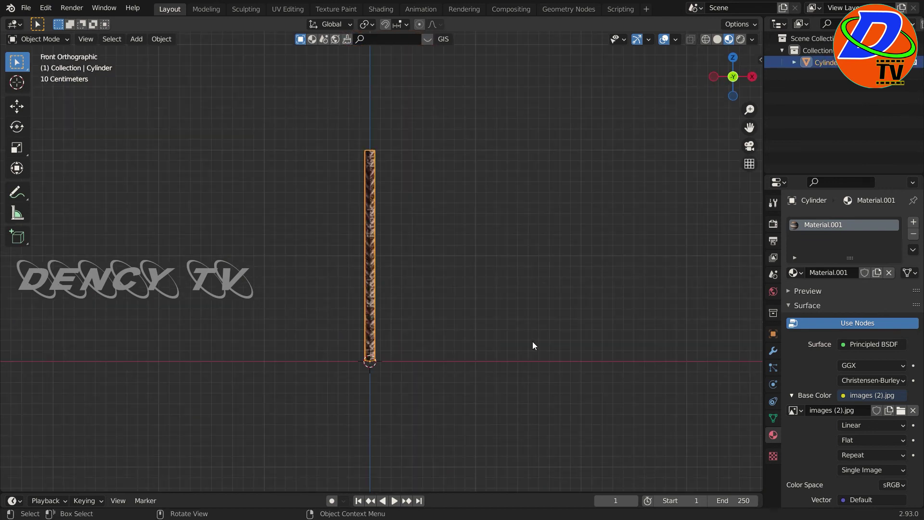
# Step: Scale the rod thinner while keeping its height, excluding Z
pyautogui.press('s')
pyautogui.hotkey('shift', 'z')
pyautogui.click(461, 344)
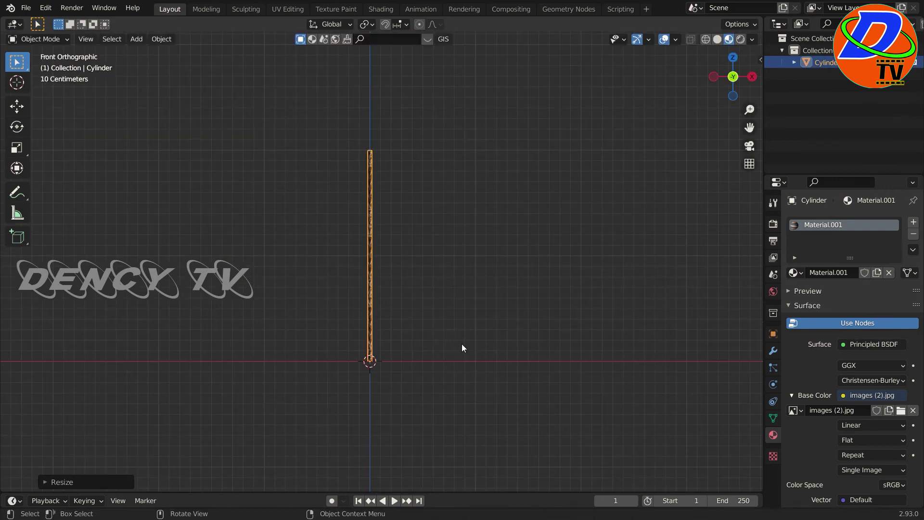
pyautogui.moveTo(463, 347); pyautogui.dragTo(475, 438, button='middle')
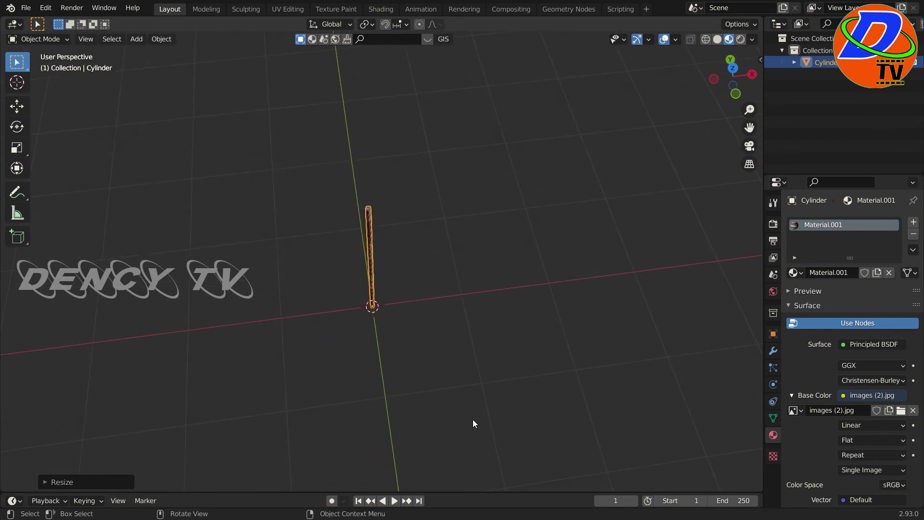
pyautogui.moveTo(473, 415); pyautogui.dragTo(427, 141, button='middle')
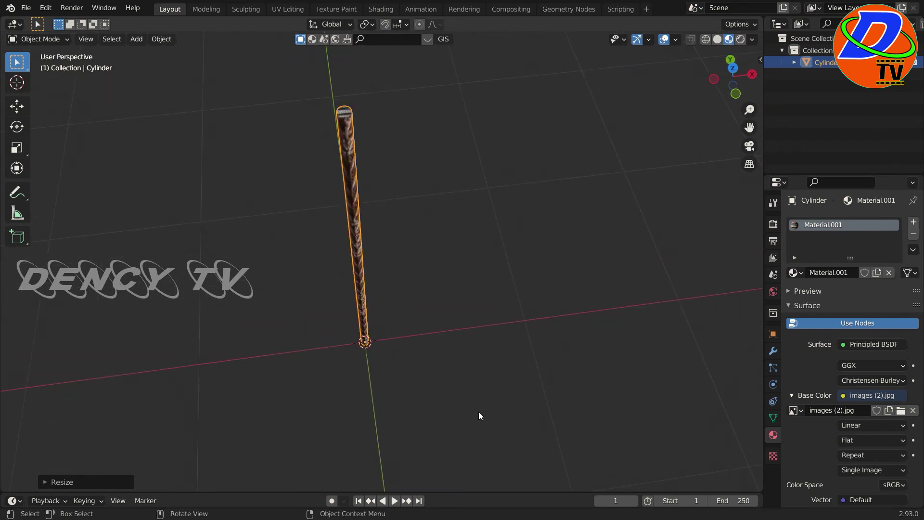
# Step: In Edit Mode with face selection, select the rod's bottom end face from front view
pyautogui.press('Tab')
pyautogui.scroll(3, 294, 346)
pyautogui.hotkey('alt', 'a')
pyautogui.press('2')
pyautogui.press('3')
pyautogui.press('KP_1')
pyautogui.keyDown('shift'); pyautogui.moveTo(412, 367); pyautogui.dragTo(402, 218, button='middle'); pyautogui.keyUp('shift')
pyautogui.scroll(3, 385, 251)
pyautogui.keyDown('shift'); pyautogui.moveTo(379, 251); pyautogui.dragTo(388, 278, button='middle'); pyautogui.keyUp('shift')
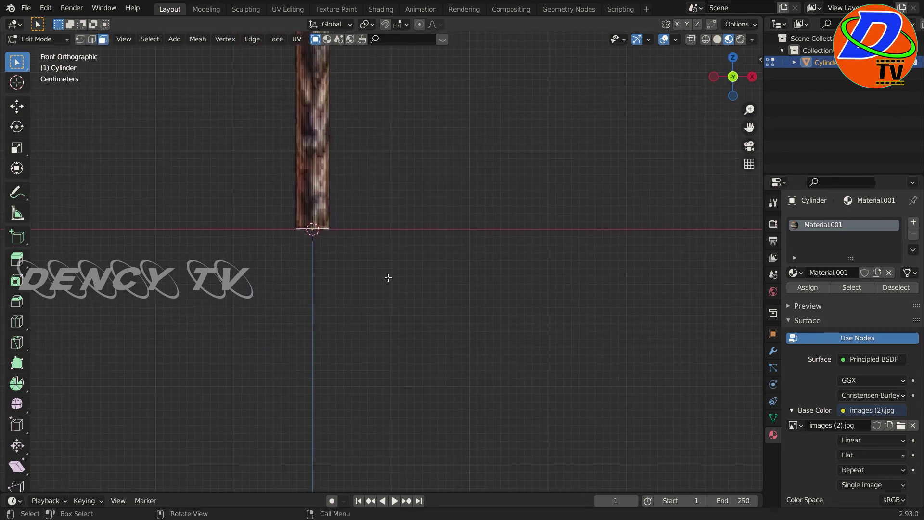
# Step: Extrude the bottom face into two short segments, each tilted to start the bend
pyautogui.press('e')
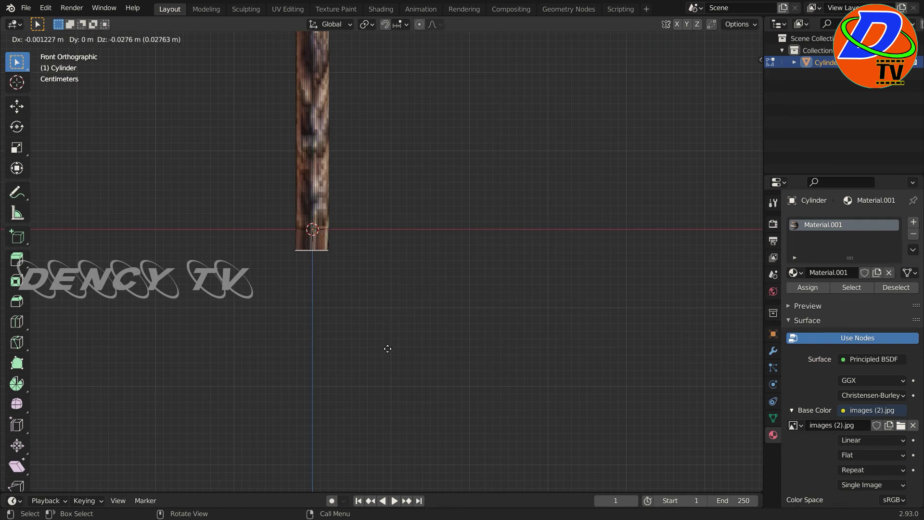
pyautogui.click(392, 351)
pyautogui.press('r')
pyautogui.press('x')
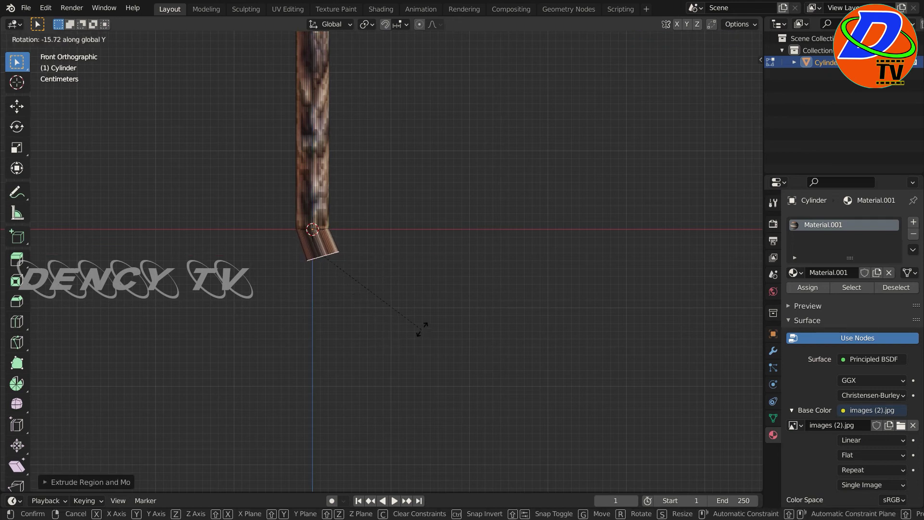
pyautogui.click(452, 299)
pyautogui.press('e')
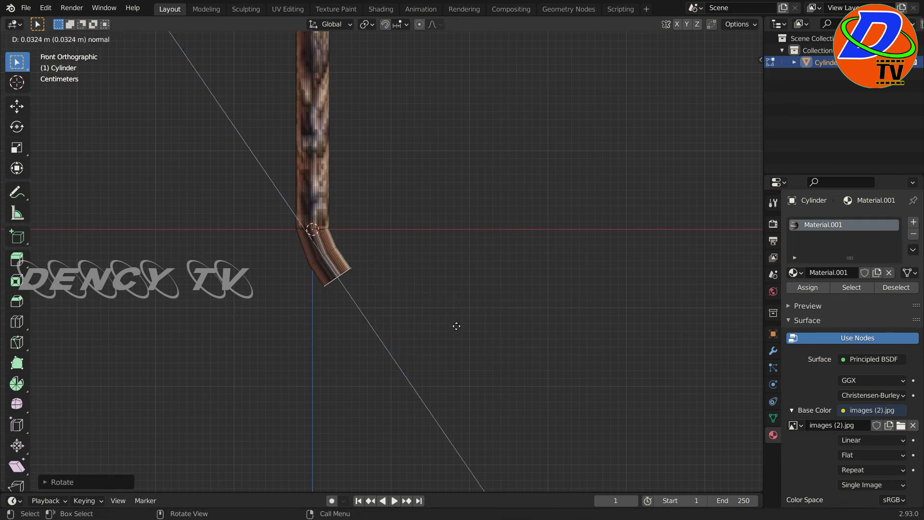
pyautogui.click(460, 328)
pyautogui.press('r')
pyautogui.press('y')
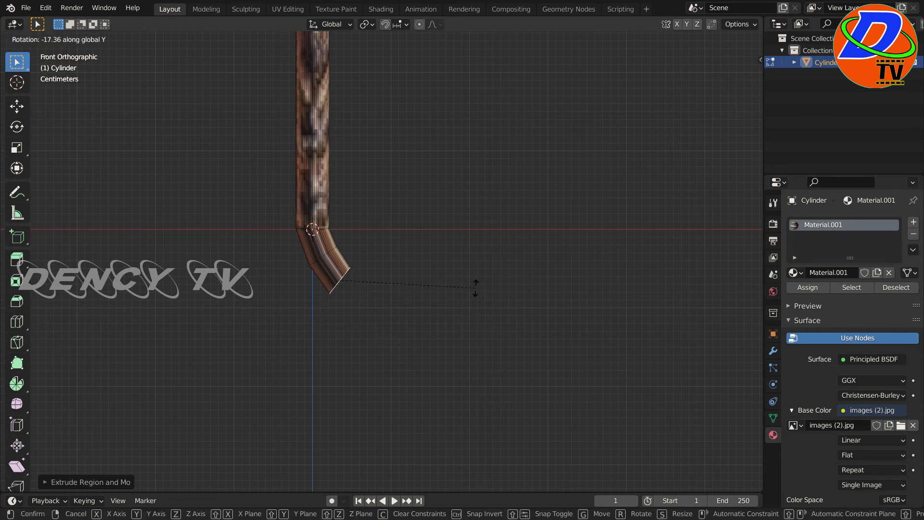
pyautogui.click(477, 289)
# Step: Continue the curve with three more short extrusions rotated around Y
pyautogui.press('e')
pyautogui.click(496, 296)
pyautogui.press('r')
pyautogui.press('y')
pyautogui.click(505, 271)
pyautogui.press('e')
pyautogui.click(535, 284)
pyautogui.press('r')
pyautogui.press('y')
pyautogui.click(529, 248)
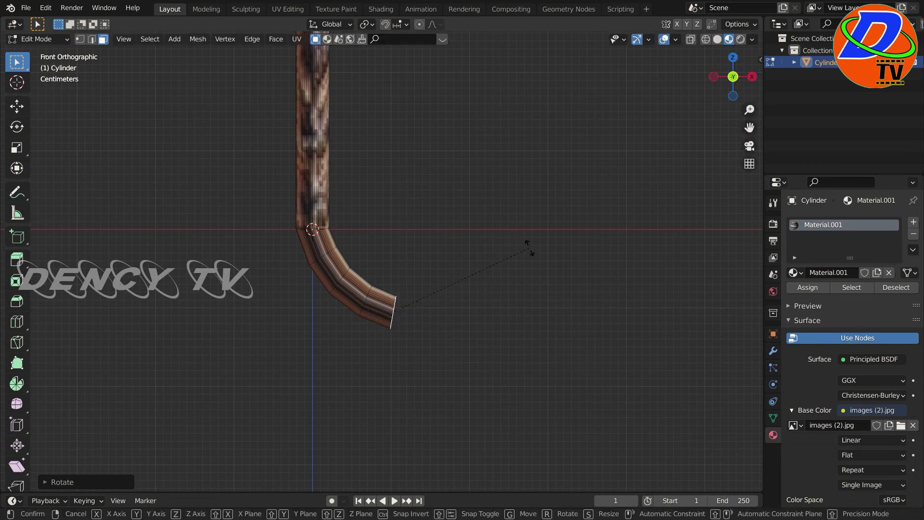
pyautogui.press('e')
pyautogui.click(553, 261)
# Step: Finish the bend and extend the end into a long straight leg
pyautogui.press('r')
pyautogui.press('y')
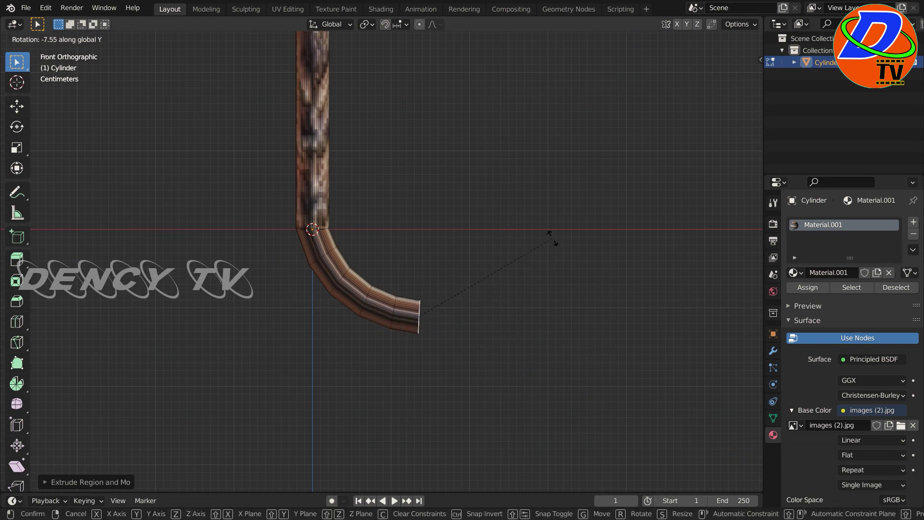
pyautogui.click(552, 231)
pyautogui.moveTo(547, 306); pyautogui.dragTo(511, 382, button='middle')
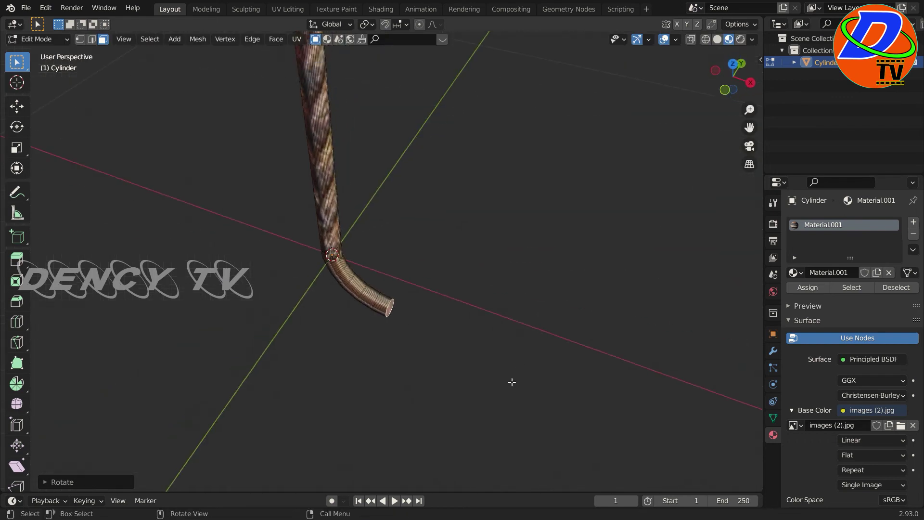
pyautogui.click(722, 424)
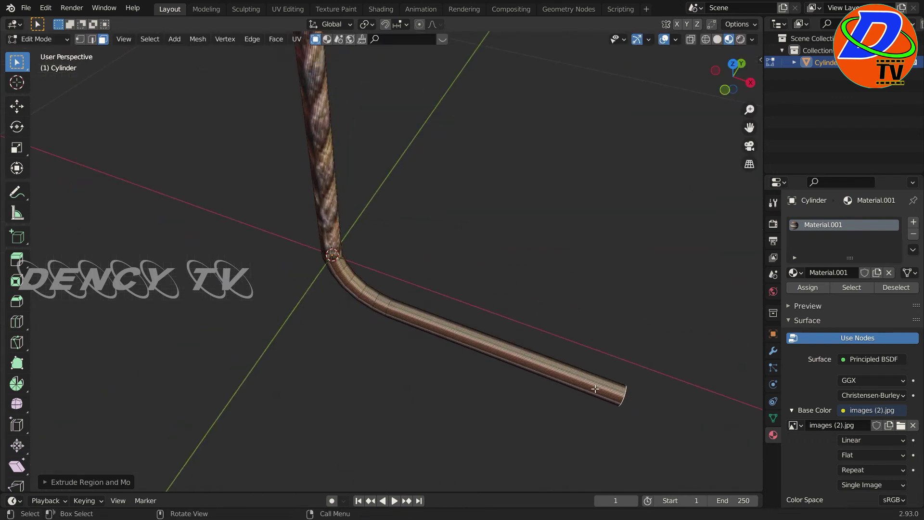
# Step: From a top view, select the whole rod and move it about 0.42 m along X
pyautogui.scroll(-5, 490, 353)
pyautogui.moveTo(477, 363); pyautogui.dragTo(513, 388, button='middle')
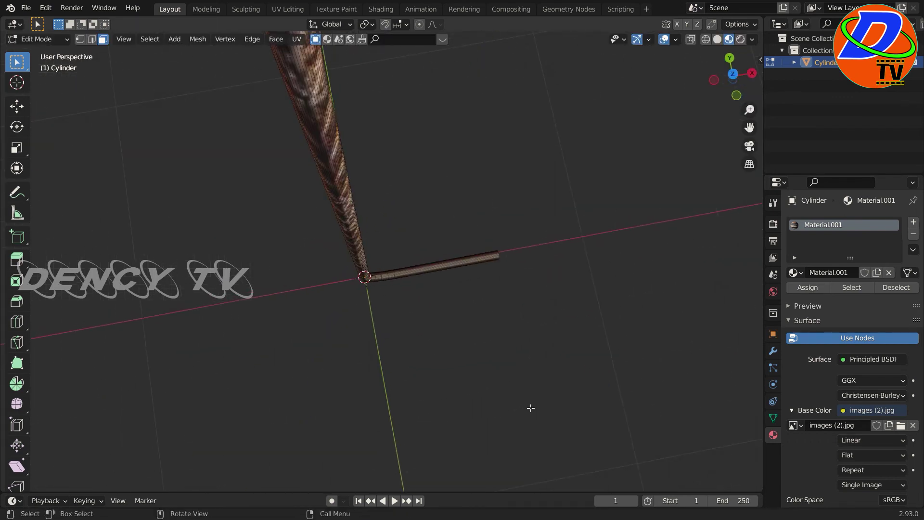
pyautogui.keyDown('alt'); pyautogui.moveTo(513, 388); pyautogui.dragTo(459, 324, button='middle'); pyautogui.keyUp('alt')
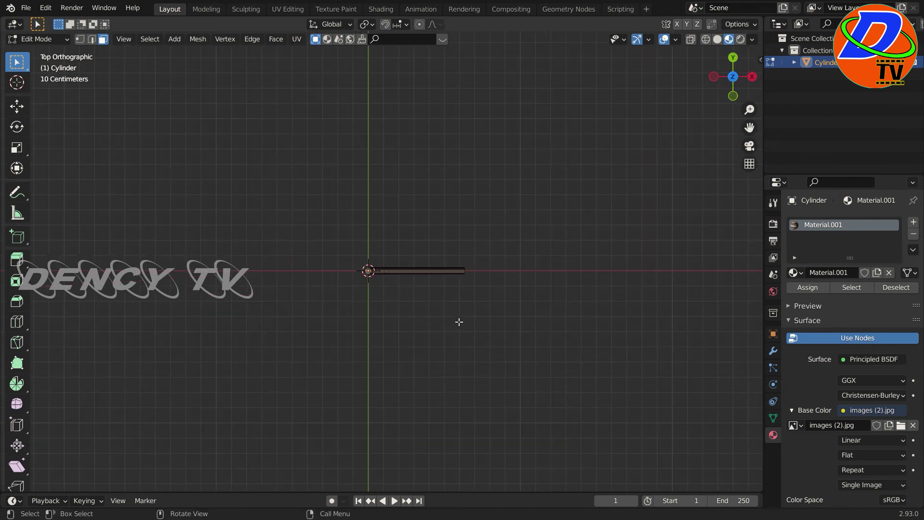
pyautogui.scroll(4, 455, 318)
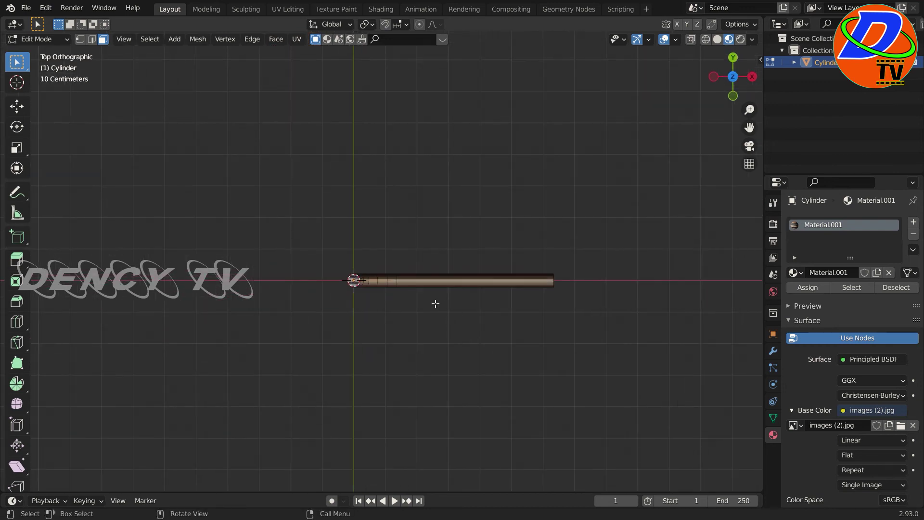
pyautogui.press('a')
pyautogui.press('g')
pyautogui.press('x')
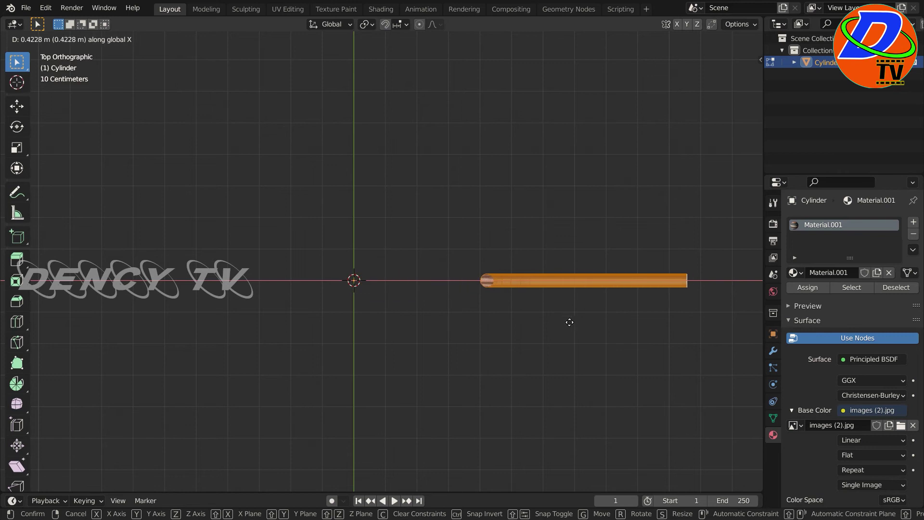
pyautogui.click(569, 323)
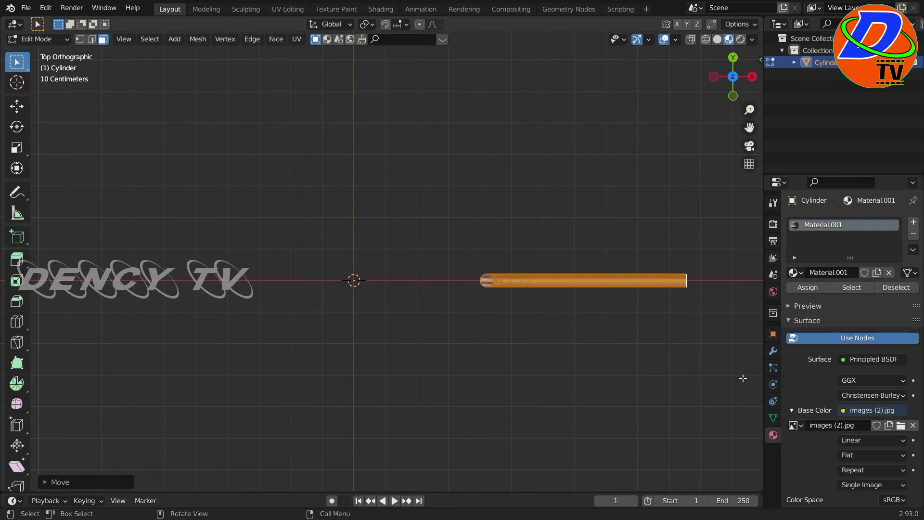
# Step: Add a 2-count Array modifier to the bent bar with X and Z relative offsets at 0
pyautogui.click(777, 351)
pyautogui.click(828, 222)
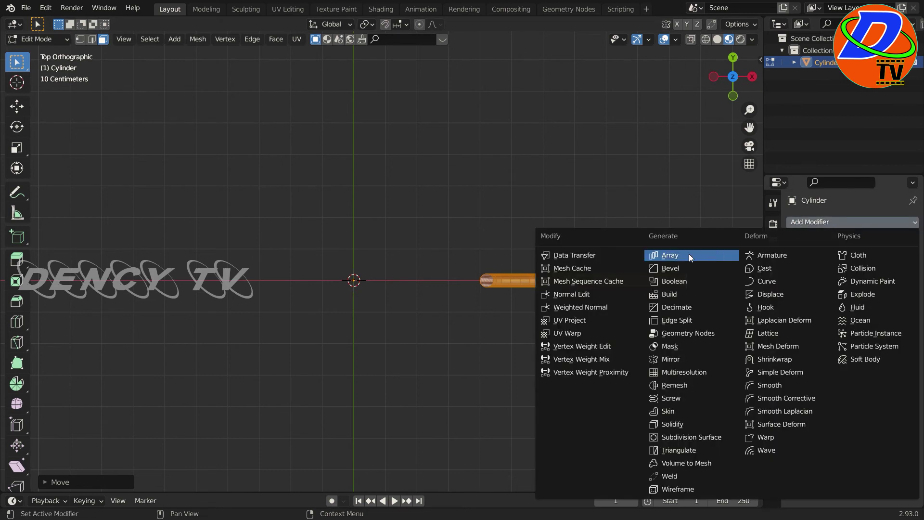
pyautogui.click(689, 253)
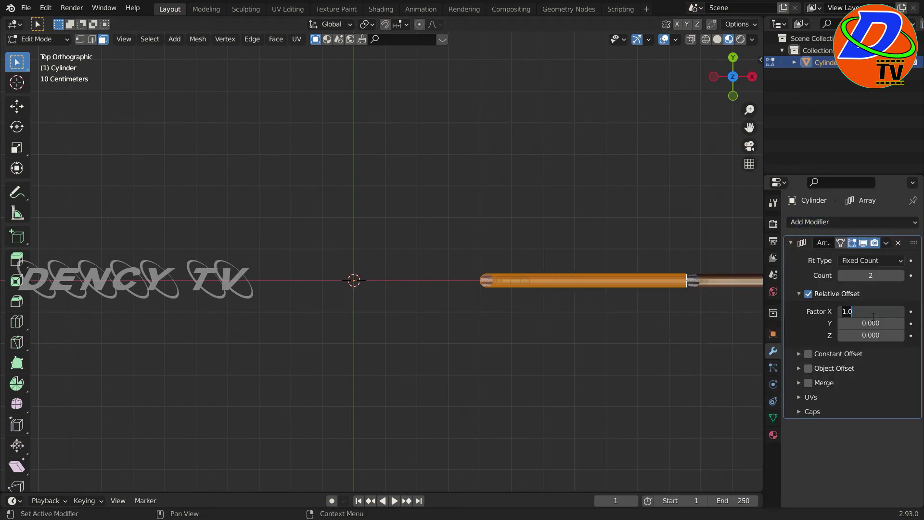
pyautogui.write('0')
pyautogui.press('Return')
pyautogui.press('Return')
pyautogui.moveTo(667, 347); pyautogui.dragTo(646, 241, button='middle')
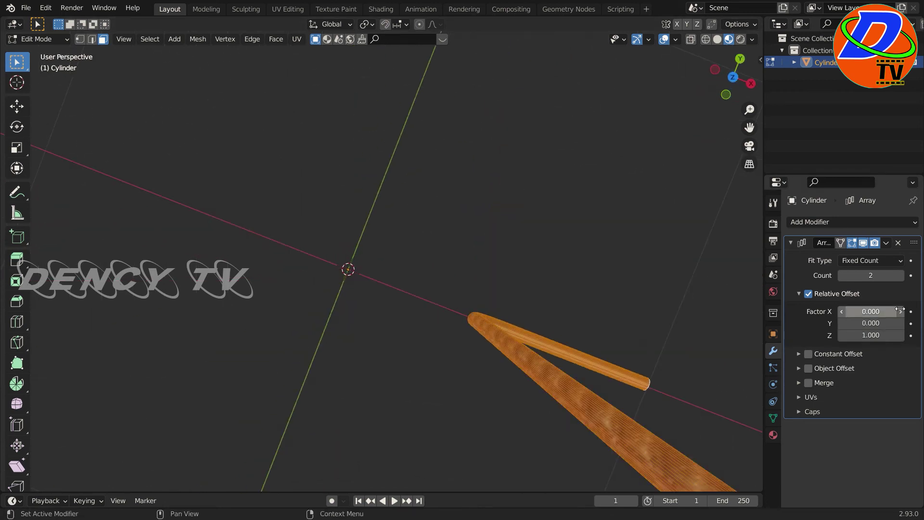
pyautogui.press('BackSpace')
pyautogui.moveTo(626, 327)
pyautogui.mouseDown(button='middle')
pyautogui.moveTo(584, 296)
pyautogui.moveTo(602, 320)
pyautogui.mouseUp(button='middle')
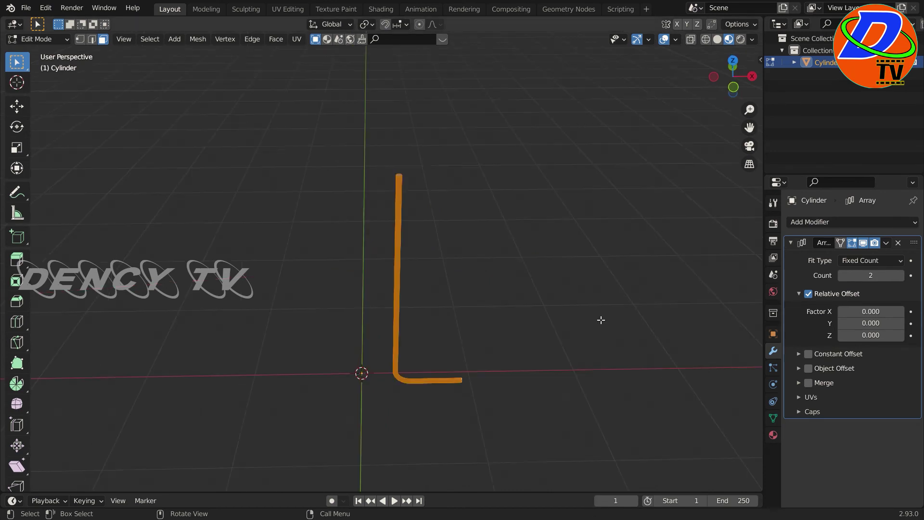
pyautogui.click(16, 384)
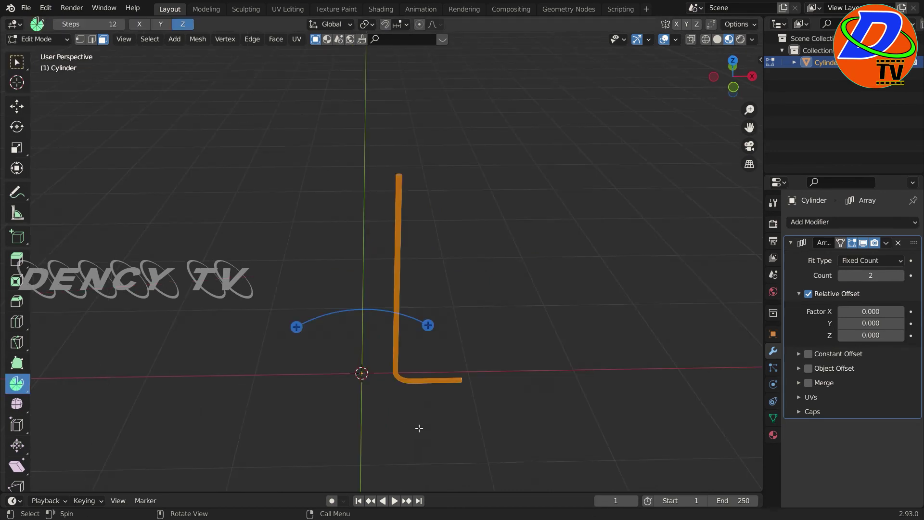
# Step: Spin the bent bar 12 steps around the origin into a radial fan of bars
pyautogui.press('KP_7')
pyautogui.moveTo(285, 175)
pyautogui.mouseDown()
pyautogui.moveTo(291, 243)
pyautogui.moveTo(317, 119)
pyautogui.moveTo(311, 127)
pyautogui.mouseUp()
pyautogui.moveTo(577, 369)
pyautogui.mouseDown(button='middle')
pyautogui.moveTo(489, 250)
pyautogui.moveTo(481, 268)
pyautogui.mouseUp(button='middle')
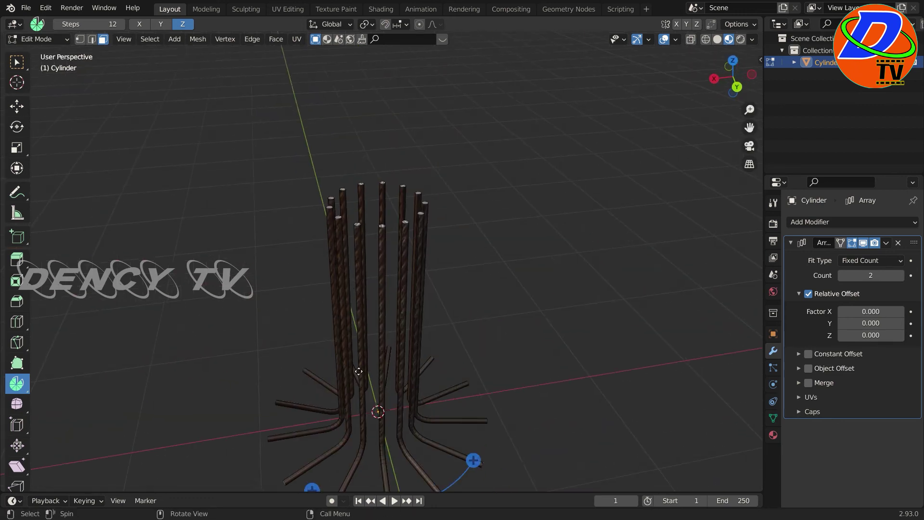
pyautogui.moveTo(594, 394)
pyautogui.mouseDown(button='middle')
pyautogui.moveTo(580, 313)
pyautogui.moveTo(595, 313)
pyautogui.moveTo(596, 374)
pyautogui.moveTo(541, 306)
pyautogui.mouseUp(button='middle')
pyautogui.press('w')
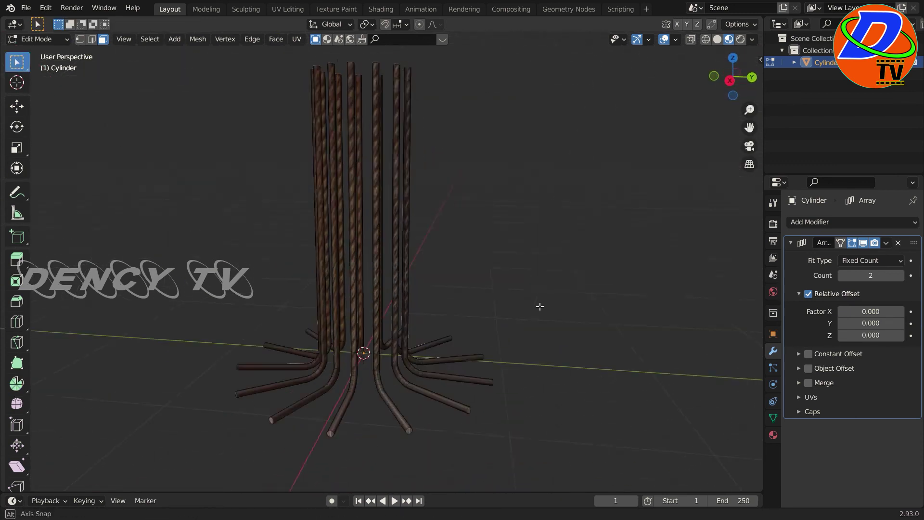
pyautogui.scroll(3, 528, 366)
pyautogui.scroll(2, 506, 347)
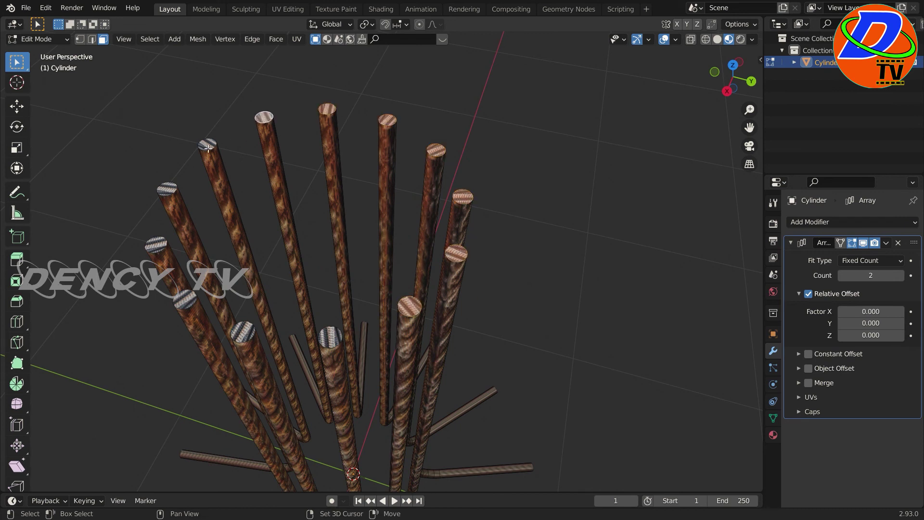
# Step: Raise the bar tops along Z to lengthen the bars, then open UV Editing
pyautogui.press('KP_1')
pyautogui.scroll(-5, 357, 363)
pyautogui.keyDown('shift'); pyautogui.moveTo(473, 299); pyautogui.dragTo(390, 357, button='middle'); pyautogui.keyUp('shift')
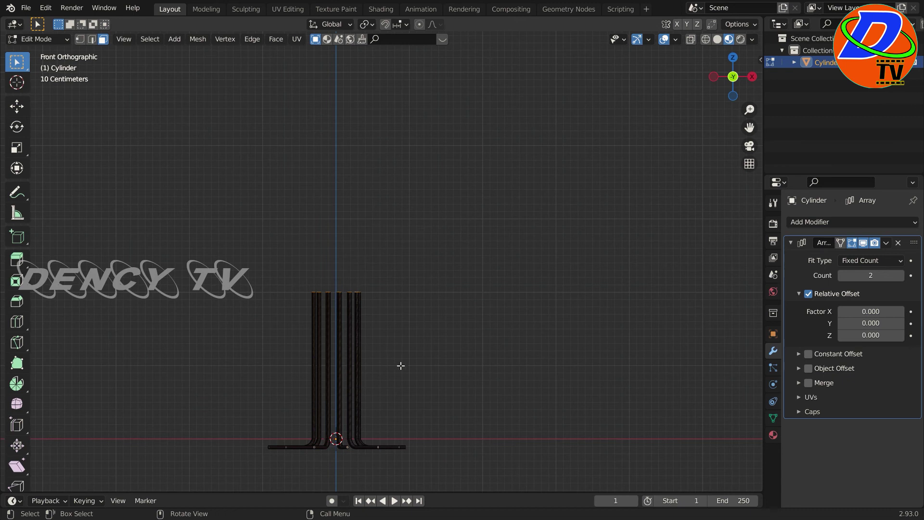
pyautogui.press('g')
pyautogui.press('z')
pyautogui.moveTo(403, 367); pyautogui.dragTo(425, 128)
pyautogui.click(427, 113)
pyautogui.keyDown('shift'); pyautogui.moveTo(402, 166); pyautogui.dragTo(375, 388, button='middle'); pyautogui.keyUp('shift')
pyautogui.press('g')
pyautogui.click(387, 274)
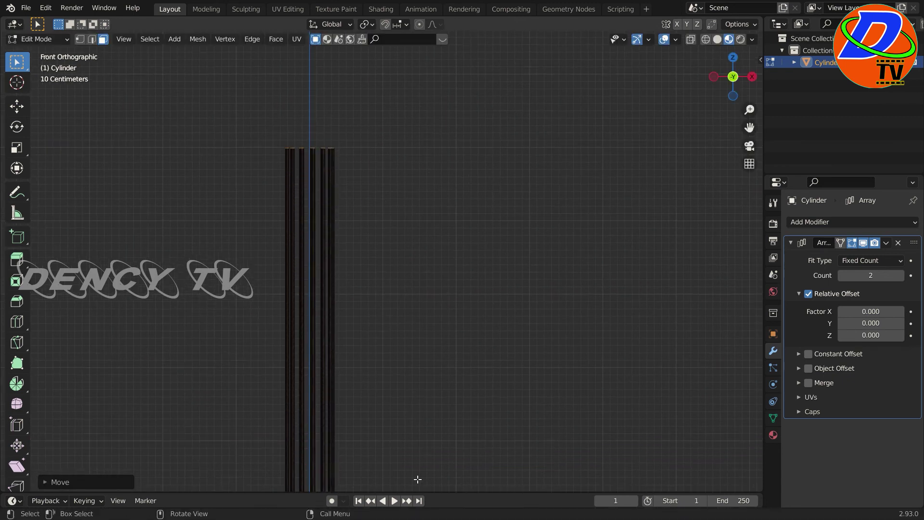
pyautogui.scroll(3, 385, 409)
pyautogui.click(287, 8)
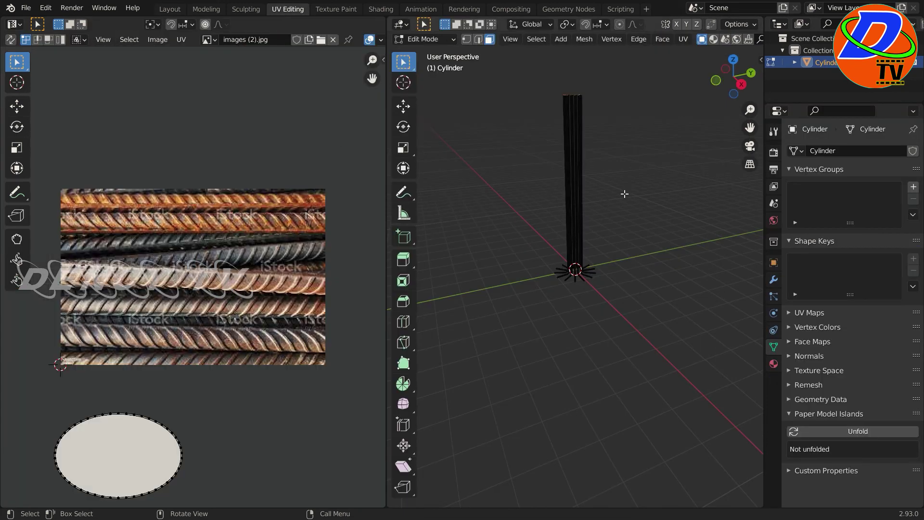
# Step: Select the whole mesh, frame it in front view, and show Material Preview shading
pyautogui.press('a')
pyautogui.press('KP_1')
pyautogui.press('KP_Decimal')
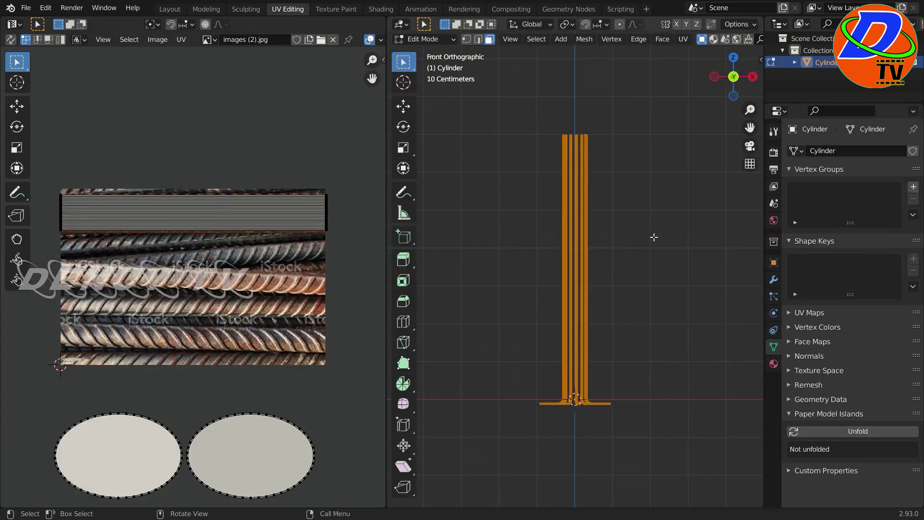
pyautogui.scroll(4, 650, 240)
pyautogui.scroll(3, 650, 240)
pyautogui.press('z')
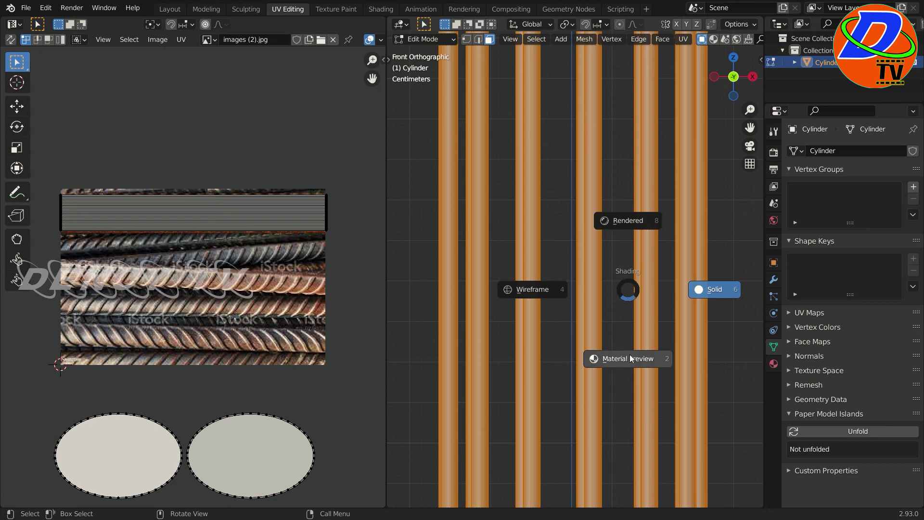
pyautogui.click(629, 359)
# Step: Widen the bars' UV strip along X across the rebar image, then return to Layout
pyautogui.moveTo(51, 171); pyautogui.dragTo(354, 281)
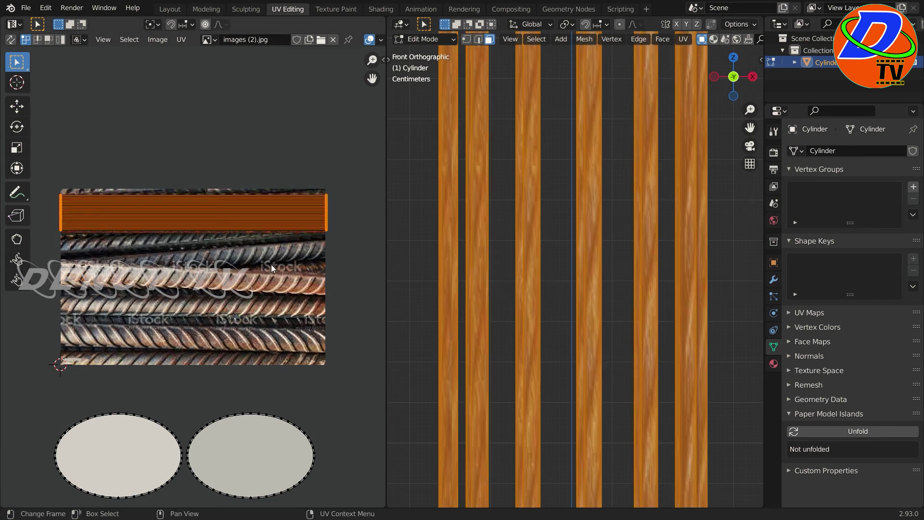
pyautogui.press('s')
pyautogui.press('x')
pyautogui.click(186, 266)
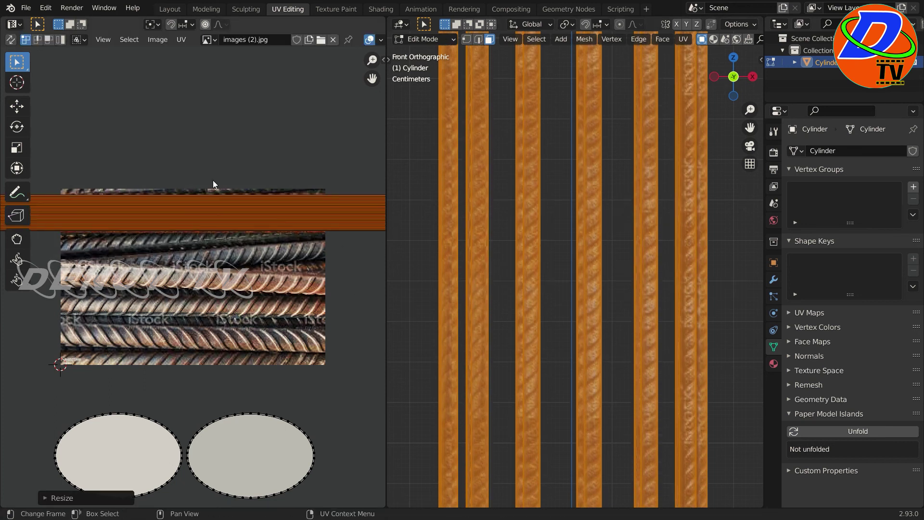
pyautogui.click(170, 9)
pyautogui.moveTo(347, 342)
pyautogui.mouseDown(button='middle')
pyautogui.moveTo(339, 404)
pyautogui.moveTo(409, 397)
pyautogui.moveTo(384, 346)
pyautogui.mouseUp(button='middle')
pyautogui.click(137, 39)
pyautogui.moveTo(153, 53)
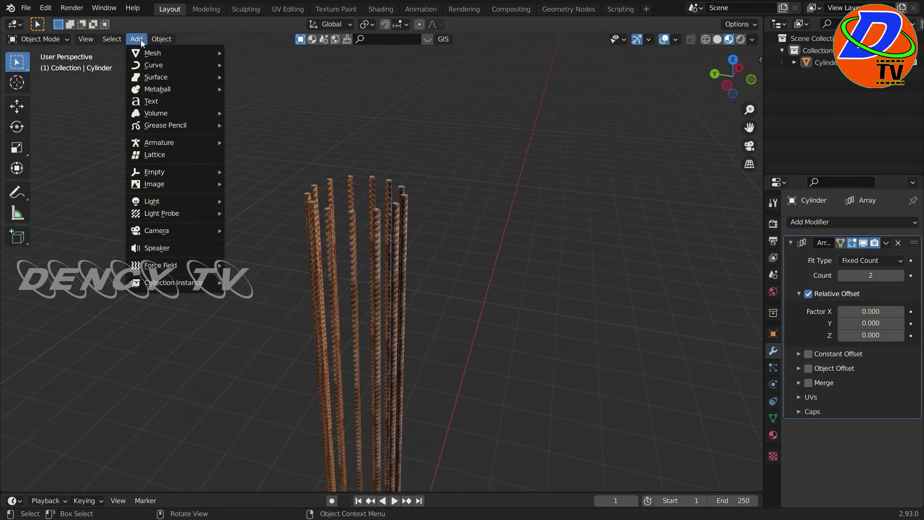
# Step: Add a new cylinder, raise it, and rotate it 90° about X
pyautogui.click(255, 112)
pyautogui.scroll(-3, 379, 246)
pyautogui.press('g')
pyautogui.click(536, 136)
pyautogui.press('r')
pyautogui.press('x')
pyautogui.press('9')
pyautogui.press('0')
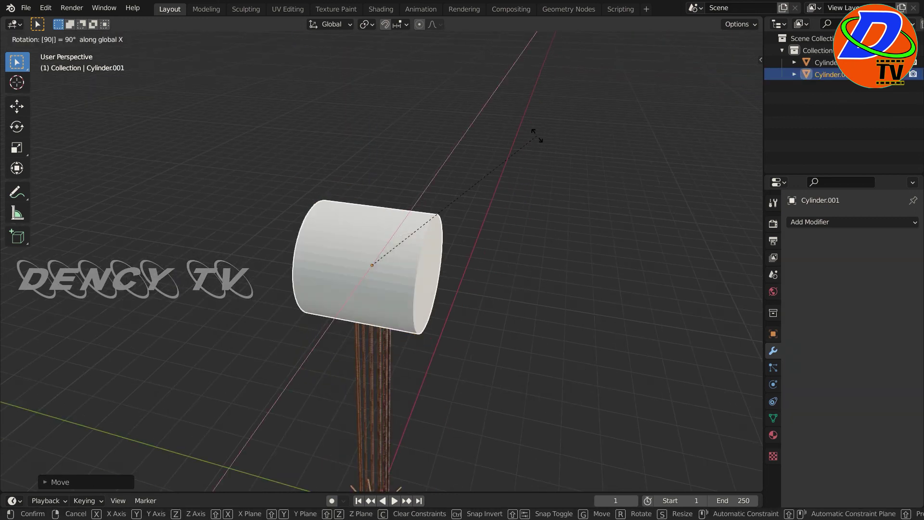
pyautogui.press('Return')
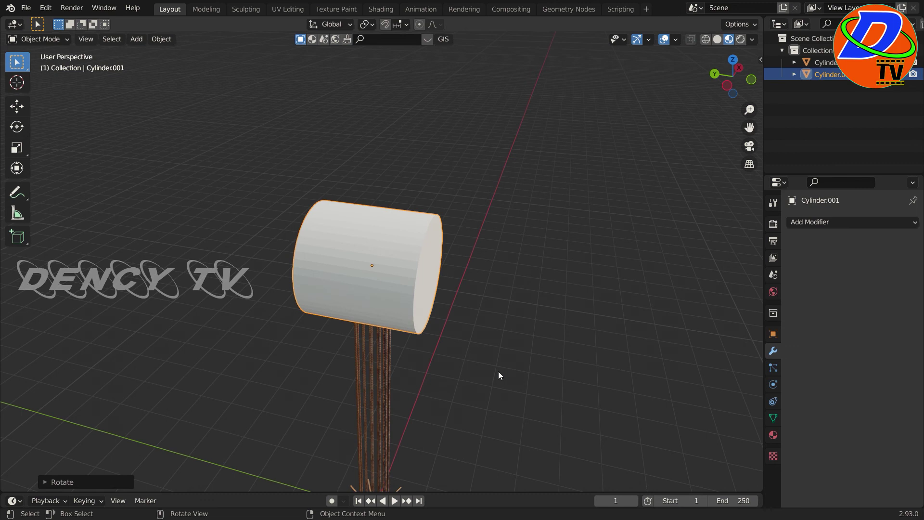
# Step: Thin the cylinder with a Shift+Y scale and shorten it in top view
pyautogui.press('s')
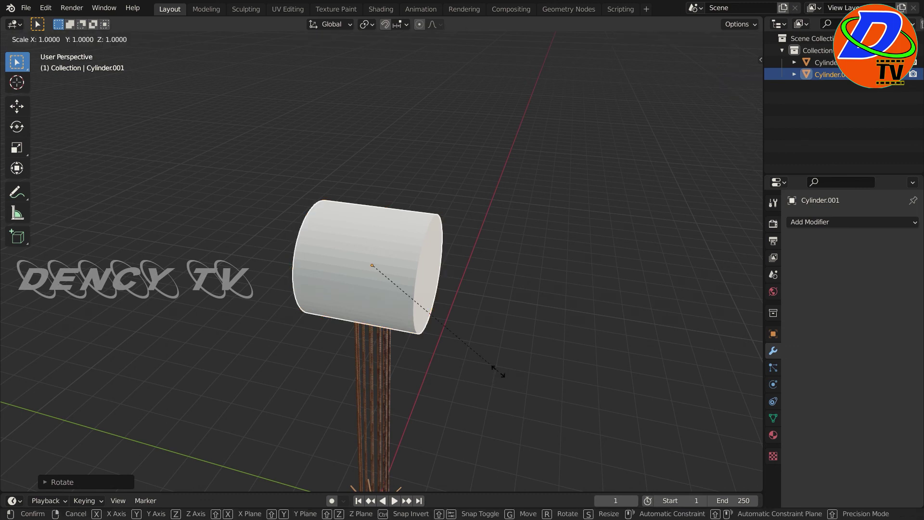
pyautogui.hotkey('shift', 'y')
pyautogui.click(372, 265)
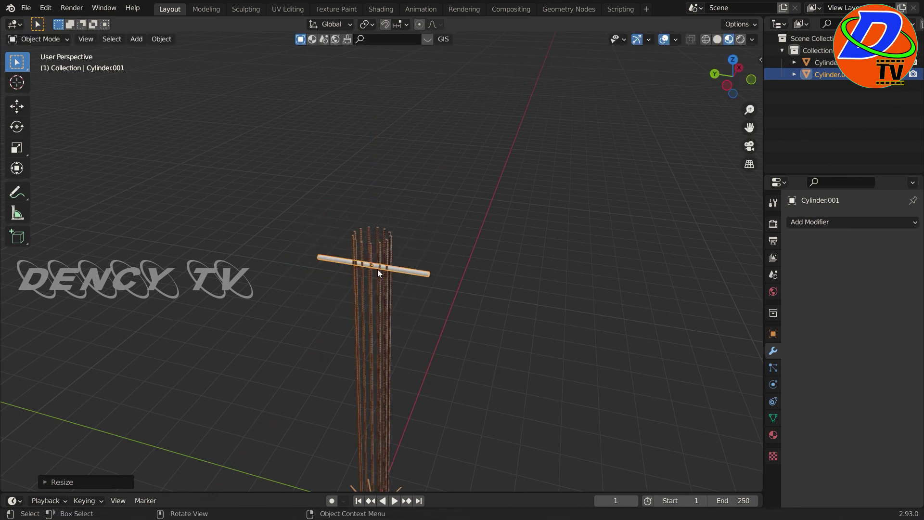
pyautogui.press('KP_7')
pyautogui.scroll(3, 378, 270)
pyautogui.keyDown('shift'); pyautogui.moveTo(393, 334); pyautogui.dragTo(427, 320, button='middle'); pyautogui.keyUp('shift')
pyautogui.keyDown('shift'); pyautogui.moveTo(578, 392); pyautogui.dragTo(489, 384, button='middle'); pyautogui.keyUp('shift')
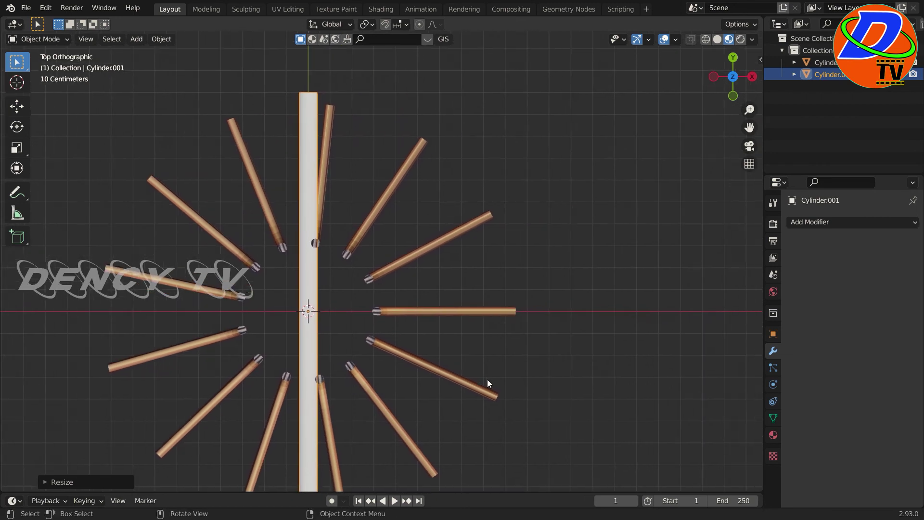
pyautogui.press('s')
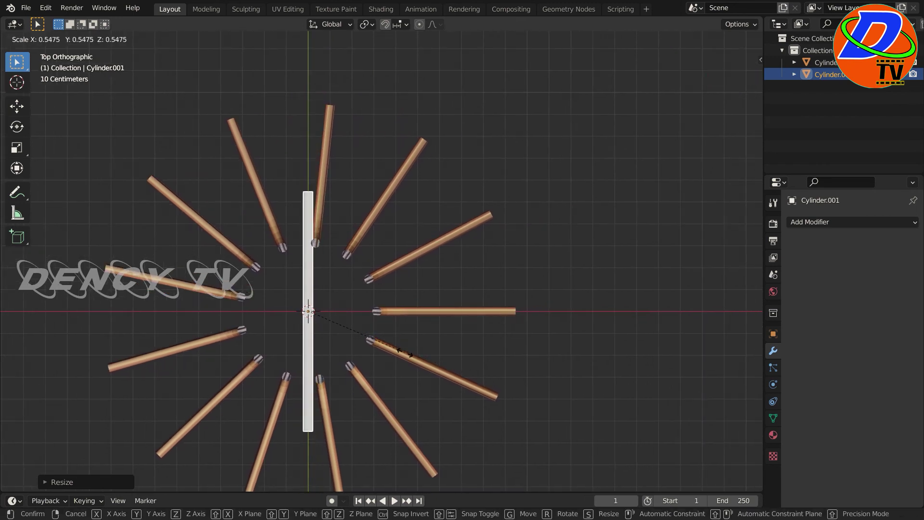
pyautogui.click(375, 342)
pyautogui.press('g')
pyautogui.press('x')
pyautogui.rightClick(469, 348)
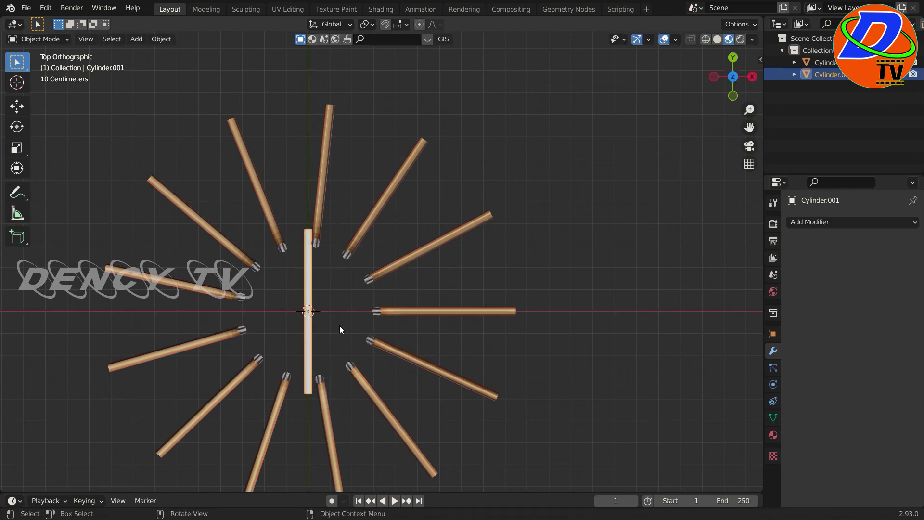
# Step: In Edit Mode, move the cylinder beside the bars and flatten it along Y into a slice
pyautogui.press('Tab')
pyautogui.press('g')
pyautogui.press('x')
pyautogui.click(481, 354)
pyautogui.scroll(5, 476, 400)
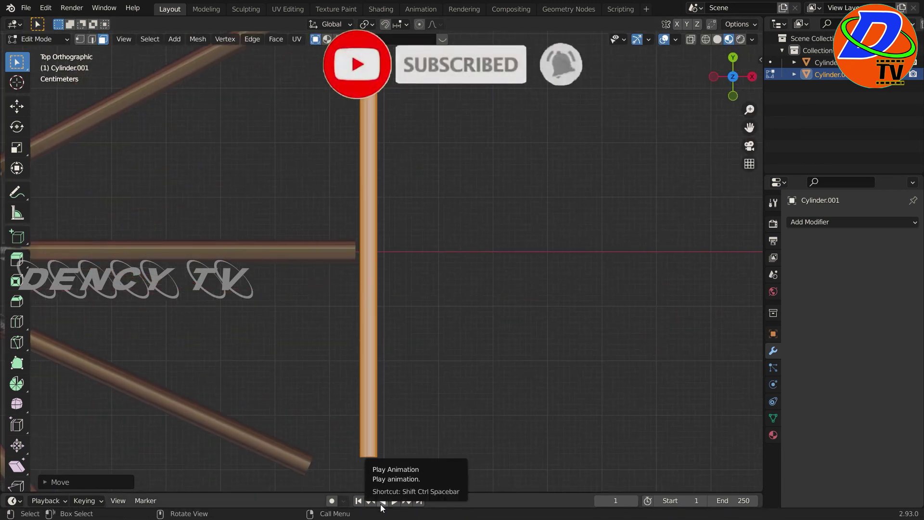
pyautogui.press('s')
pyautogui.press('y')
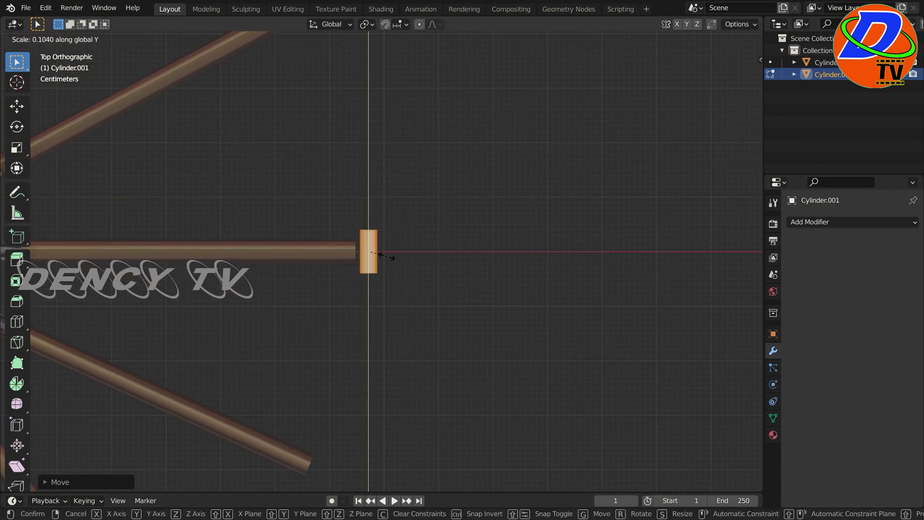
pyautogui.click(370, 250)
pyautogui.press('g')
pyautogui.press('x')
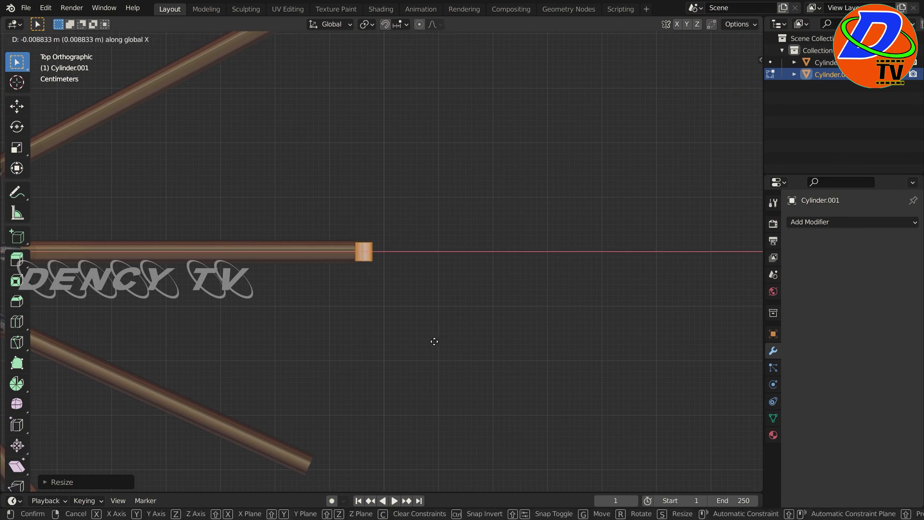
pyautogui.click(437, 343)
# Step: Place the slice at the right bar's inner end and start spinning it around the centre
pyautogui.moveTo(434, 341)
pyautogui.mouseDown(button='middle')
pyautogui.moveTo(434, 331)
pyautogui.moveTo(432, 352)
pyautogui.mouseUp(button='middle')
pyautogui.press('KP_7')
pyautogui.scroll(3, 496, 356)
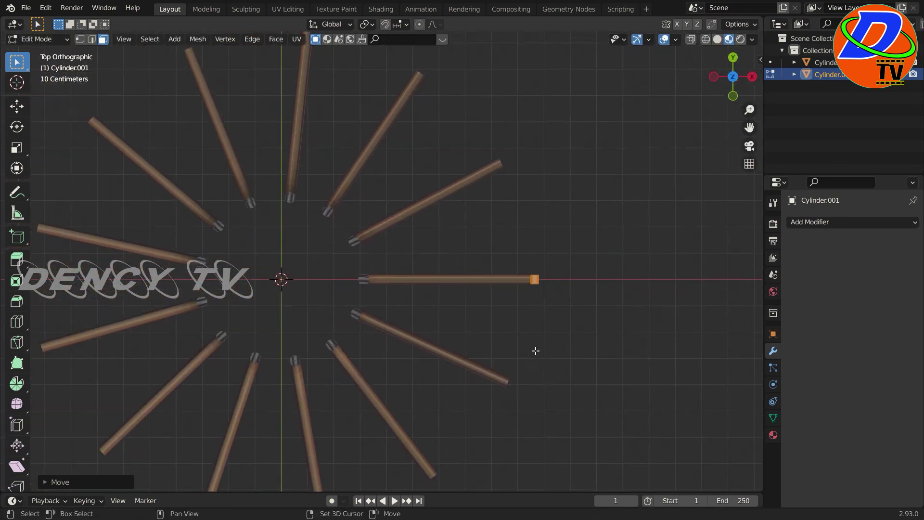
pyautogui.press('g')
pyautogui.press('x')
pyautogui.click(423, 382)
pyautogui.scroll(4, 429, 383)
pyautogui.moveTo(431, 384)
pyautogui.keyDown('shift'); pyautogui.mouseDown(button='middle')
pyautogui.moveTo(617, 336)
pyautogui.moveTo(621, 347)
pyautogui.mouseUp(button='middle'); pyautogui.keyUp('shift')
pyautogui.press('g')
pyautogui.press('x')
pyautogui.click(625, 352)
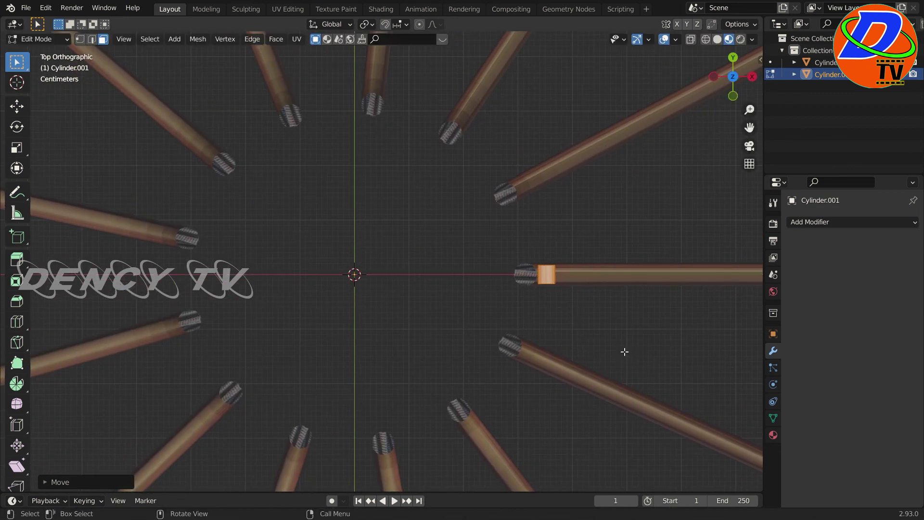
pyautogui.click(16, 384)
pyautogui.moveTo(280, 200)
pyautogui.mouseDown()
pyautogui.moveTo(609, 228)
pyautogui.moveTo(257, 122)
pyautogui.moveTo(239, 149)
pyautogui.mouseUp()
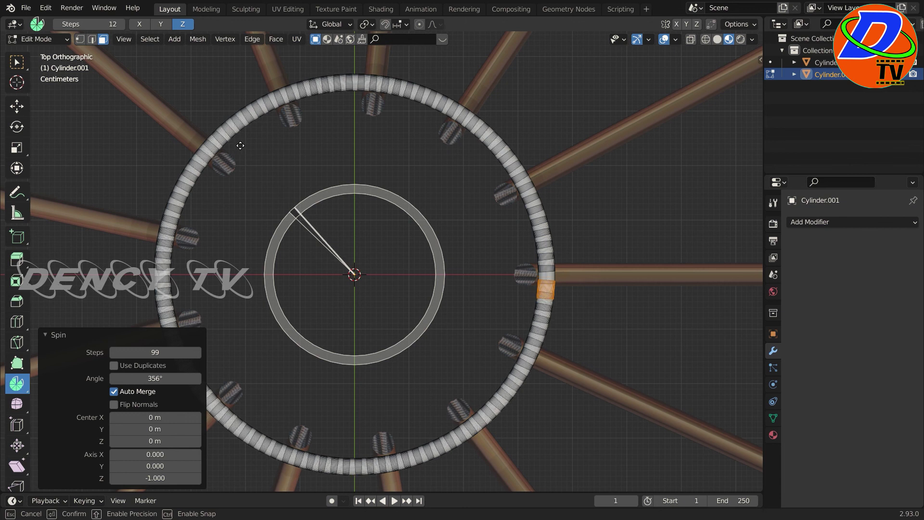
# Step: Set the tie ring spin to 356° with 70 steps and view it in perspective
pyautogui.click(114, 353)
pyautogui.click(114, 353)
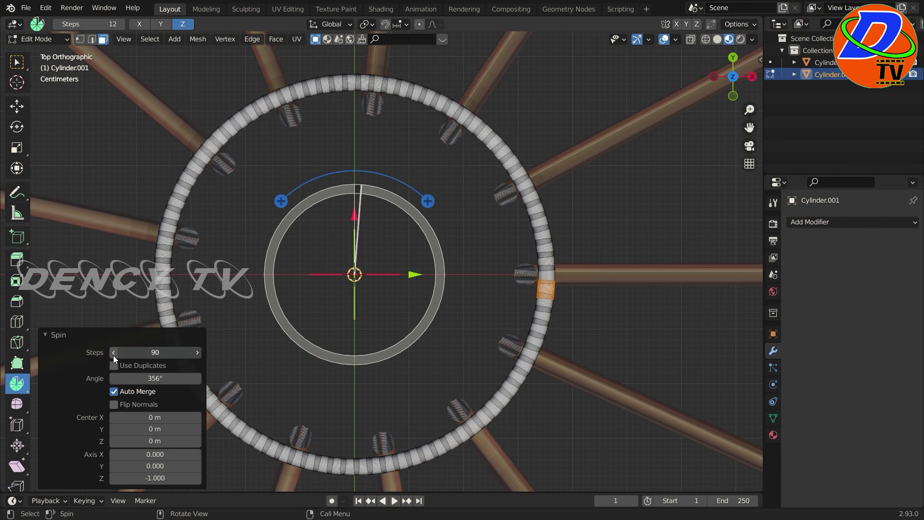
pyautogui.click(114, 352)
pyautogui.doubleClick(114, 356)
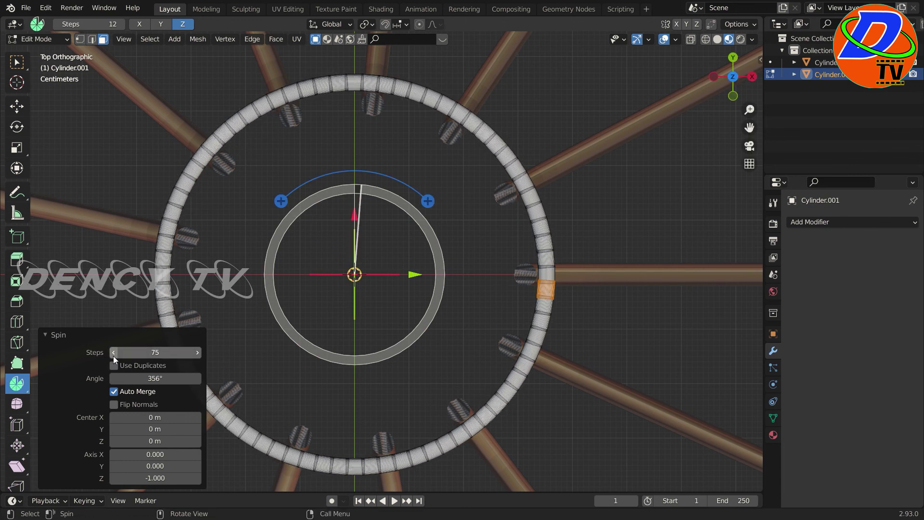
pyautogui.click(113, 356)
pyautogui.doubleClick(112, 356)
pyautogui.click(112, 356)
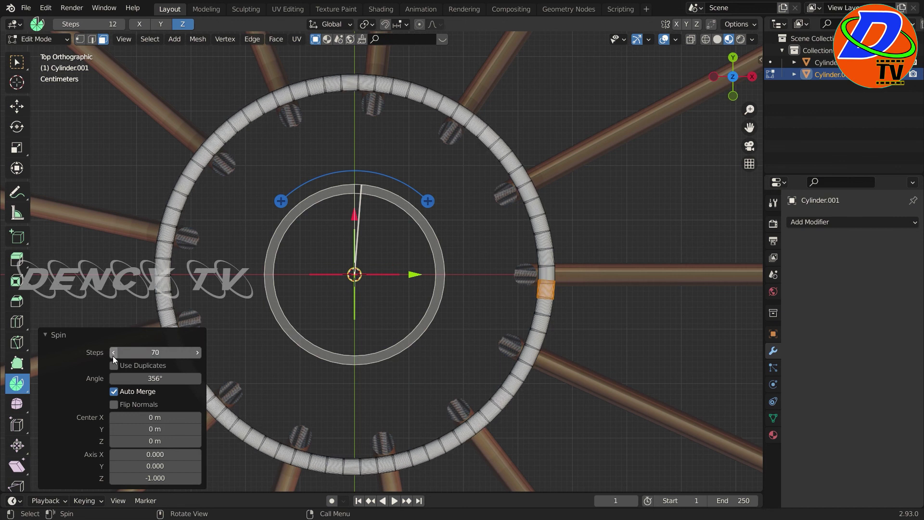
pyautogui.click(151, 409)
pyautogui.moveTo(163, 412)
pyautogui.mouseDown(button='middle')
pyautogui.moveTo(443, 351)
pyautogui.moveTo(471, 301)
pyautogui.moveTo(486, 217)
pyautogui.mouseUp(button='middle')
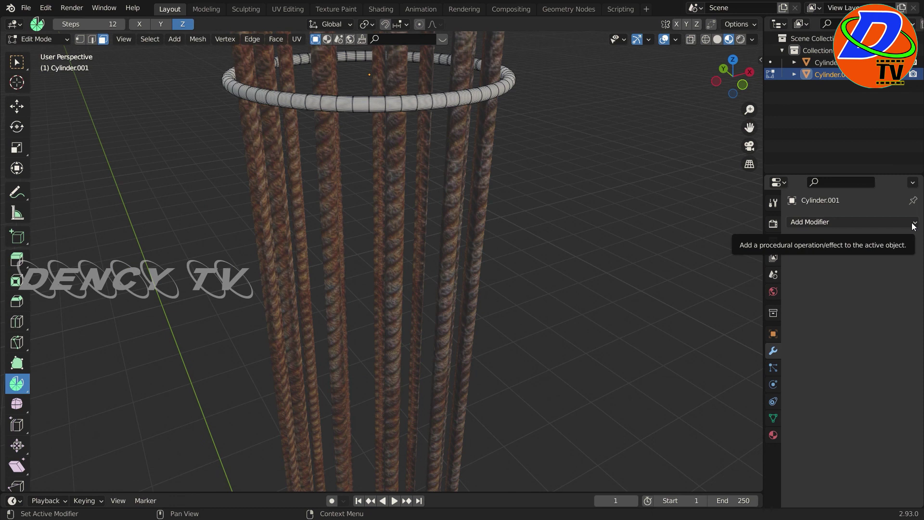
# Step: In Object Mode, assign the rebar material Material.001 to the tie ring
pyautogui.scroll(-2, 597, 245)
pyautogui.click(38, 39)
pyautogui.moveTo(491, 245)
pyautogui.mouseDown(button='middle')
pyautogui.moveTo(545, 293)
pyautogui.moveTo(631, 256)
pyautogui.mouseUp(button='middle')
pyautogui.scroll(3, 553, 299)
pyautogui.rightClick(544, 266)
pyautogui.press('Escape')
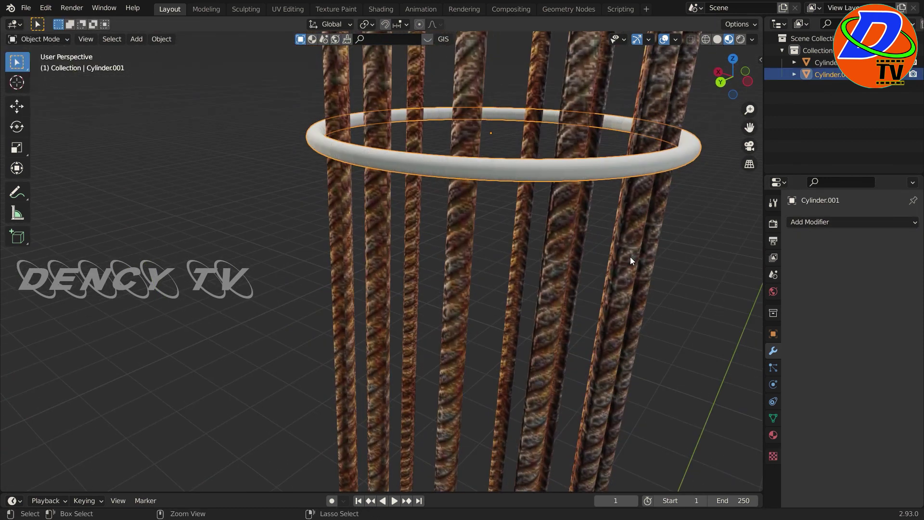
pyautogui.click(774, 435)
pyautogui.click(865, 270)
pyautogui.click(795, 272)
pyautogui.click(700, 302)
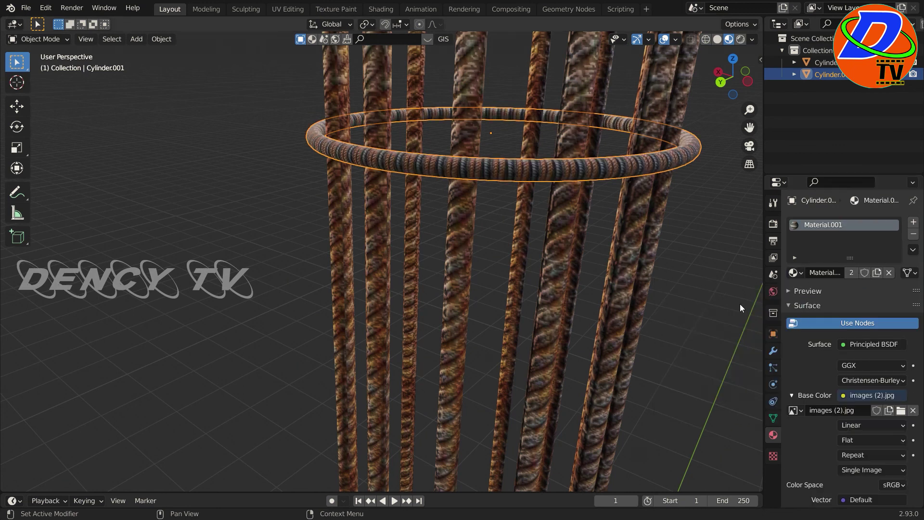
# Step: In UV Editing, move the ring's elliptical cap islands below the texture
pyautogui.click(287, 9)
pyautogui.press('a')
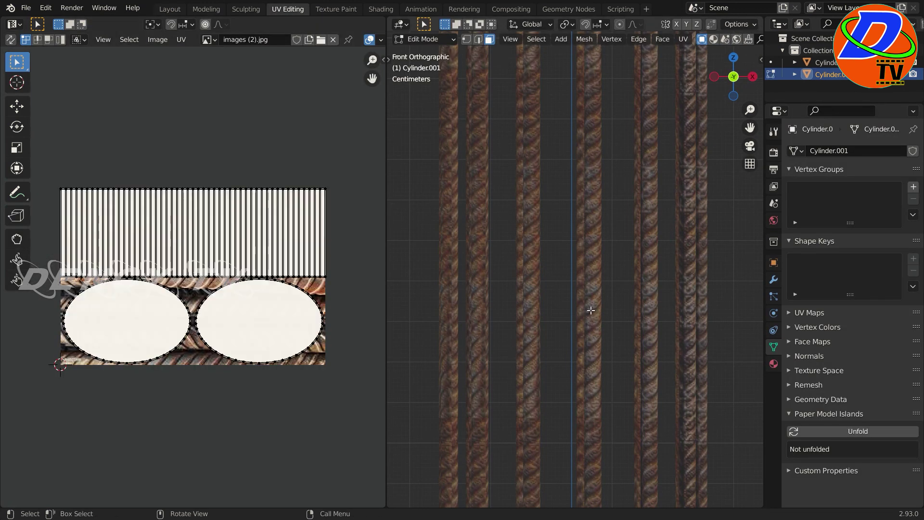
pyautogui.scroll(6, 229, 317)
pyautogui.moveTo(86, 283); pyautogui.dragTo(90, 289)
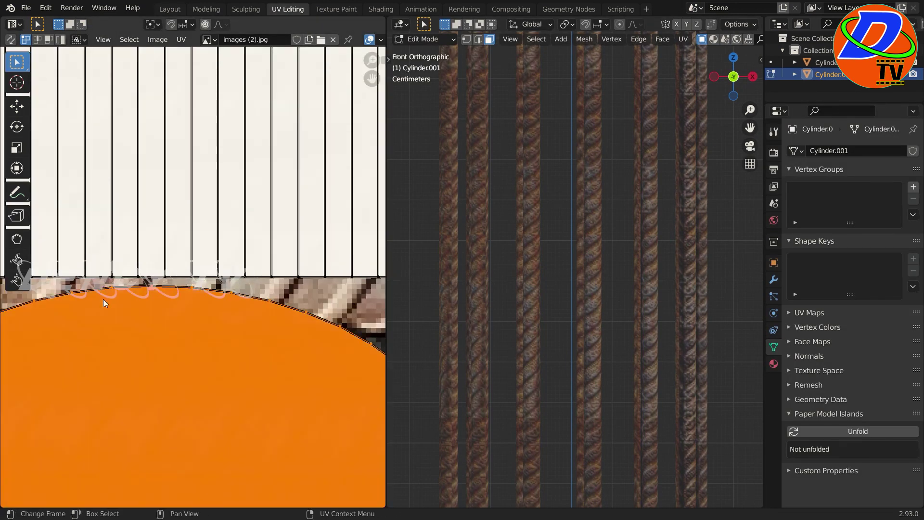
pyautogui.scroll(-3, 37, 324)
pyautogui.keyDown('shift'); pyautogui.moveTo(296, 327); pyautogui.dragTo(154, 288); pyautogui.keyUp('shift')
pyautogui.scroll(-3, 226, 345)
pyautogui.moveTo(226, 345); pyautogui.dragTo(250, 394)
# Step: Rotate the striped side UV island 90° and scale it down onto one bar
pyautogui.moveTo(305, 186); pyautogui.dragTo(39, 305)
pyautogui.write('r')
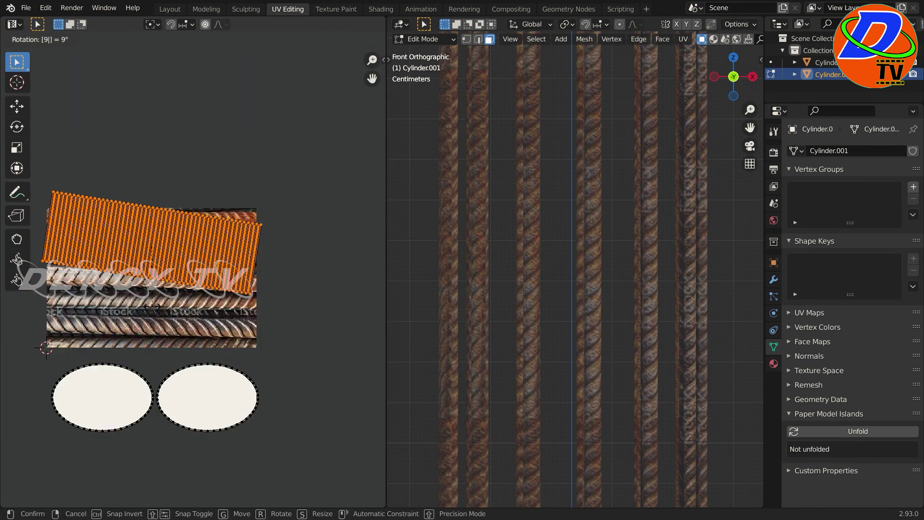
pyautogui.write('90')
pyautogui.press('Return')
pyautogui.press('s')
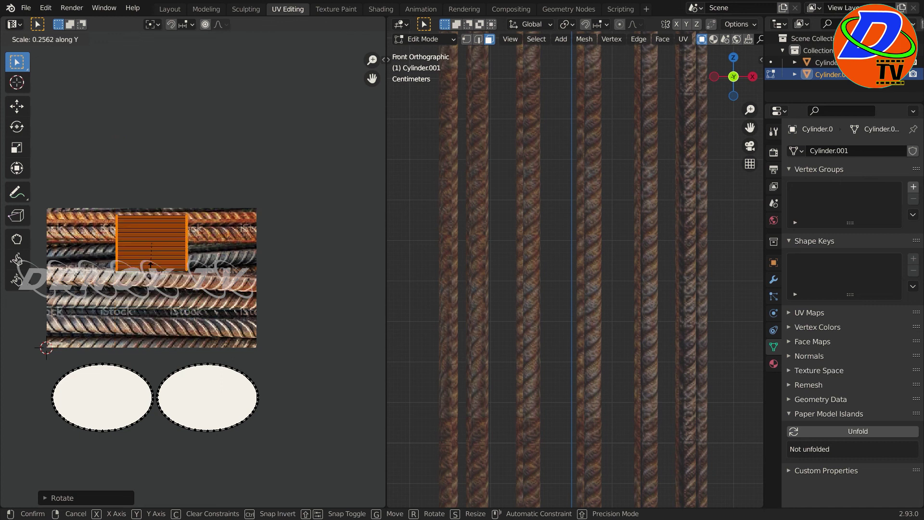
pyautogui.click(181, 302)
pyautogui.scroll(3, 278, 361)
pyautogui.press('g')
pyautogui.click(279, 329)
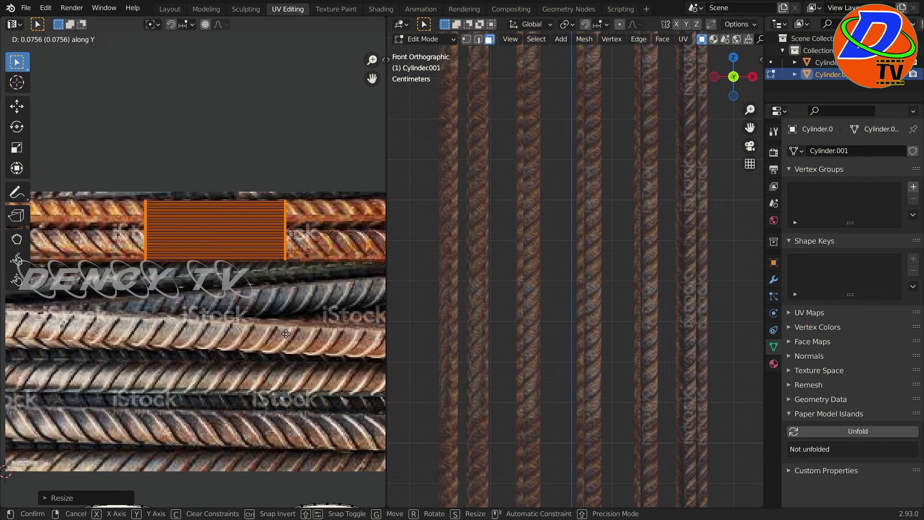
# Step: Narrow the side island along X to fit a single bar, then return to Layout
pyautogui.scroll(-2, 599, 435)
pyautogui.scroll(5, 615, 396)
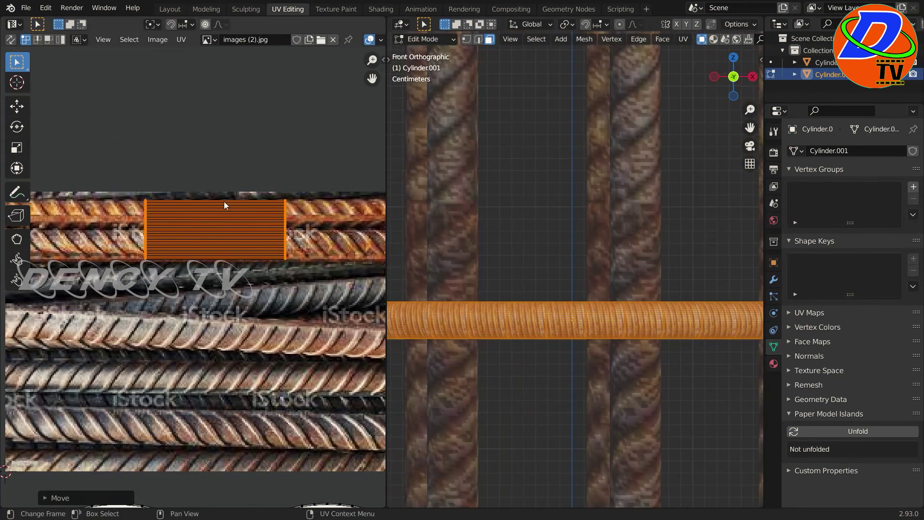
pyautogui.press('s')
pyautogui.press('x')
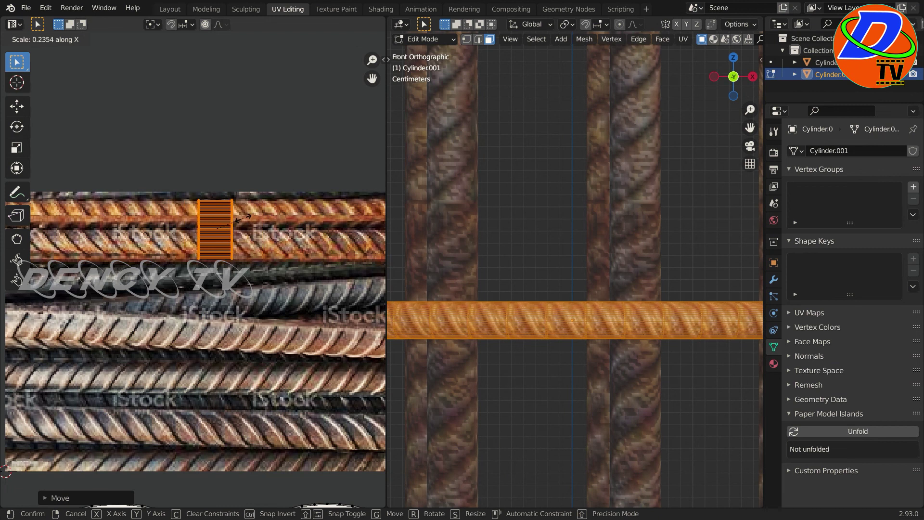
pyautogui.click(245, 217)
pyautogui.click(169, 9)
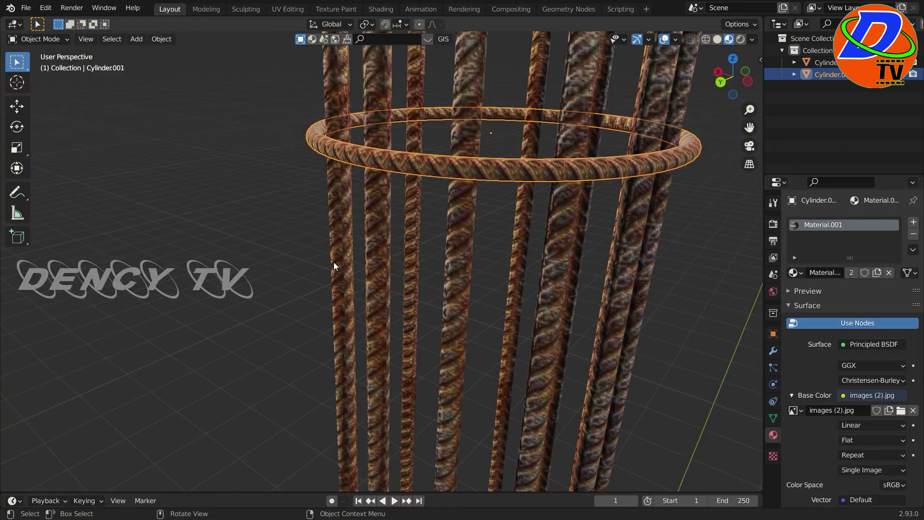
# Step: Set the tie ring's Array modifier count to 12 with relative Y offset -18
pyautogui.scroll(-5, 499, 170)
pyautogui.scroll(-5, 438, 281)
pyautogui.moveTo(438, 281); pyautogui.dragTo(456, 458, button='middle')
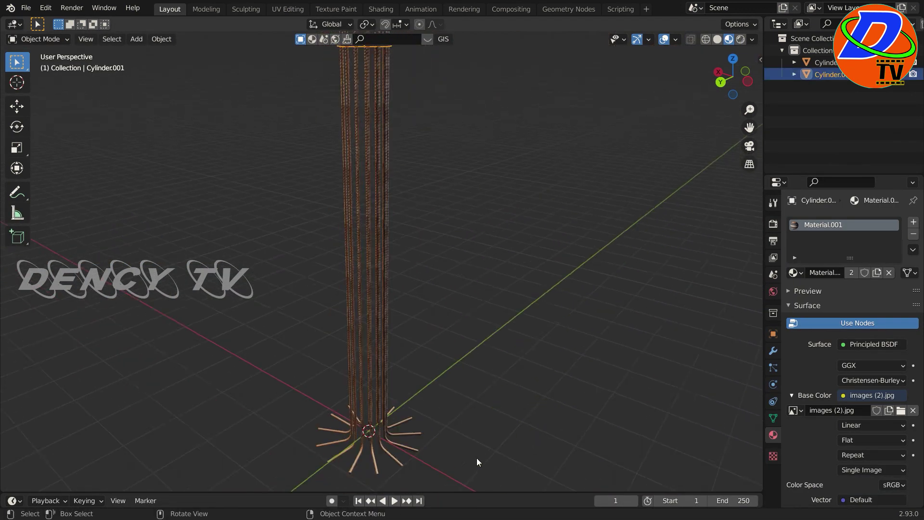
pyautogui.click(773, 351)
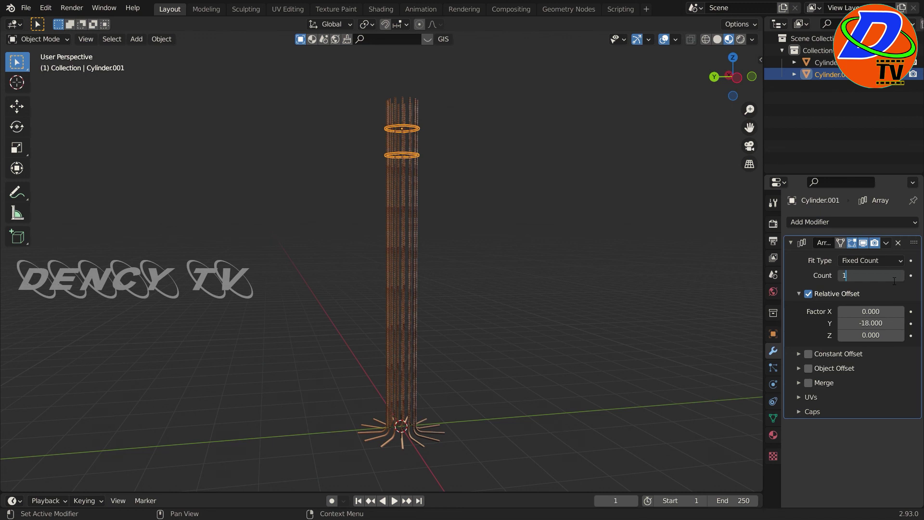
pyautogui.write('5')
pyautogui.press('Return')
pyautogui.hotkey('ctrl', 'z')
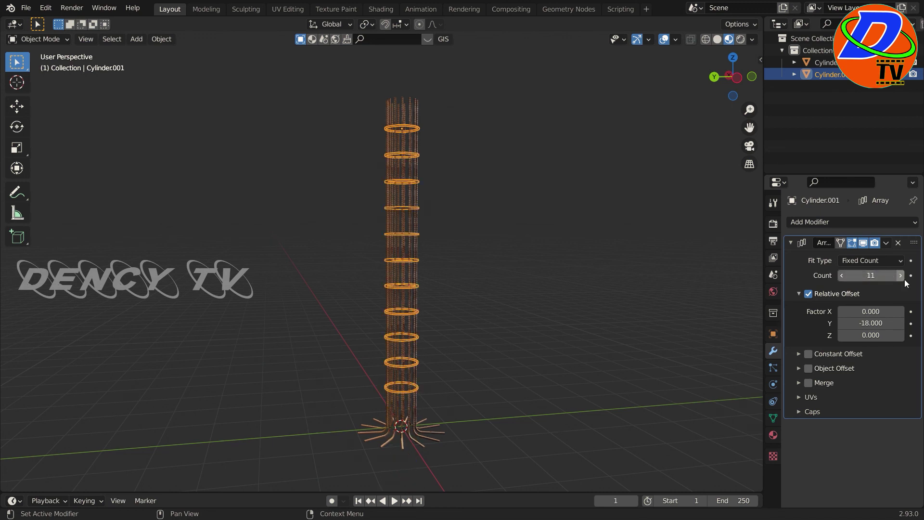
pyautogui.click(901, 275)
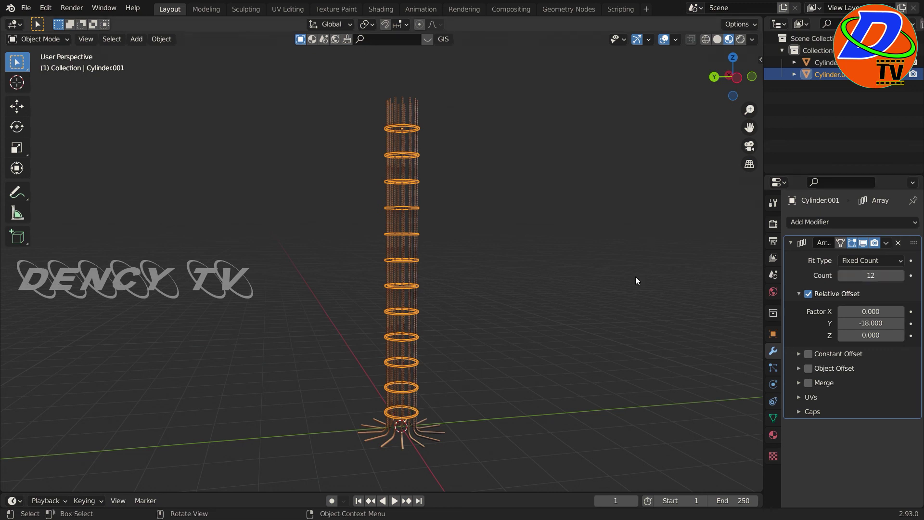
# Step: Deselect the ring, then orbit and zoom to inspect the 12-ring column cage
pyautogui.click(582, 299)
pyautogui.moveTo(582, 299)
pyautogui.mouseDown(button='middle')
pyautogui.moveTo(568, 345)
pyautogui.moveTo(501, 383)
pyautogui.mouseUp(button='middle')
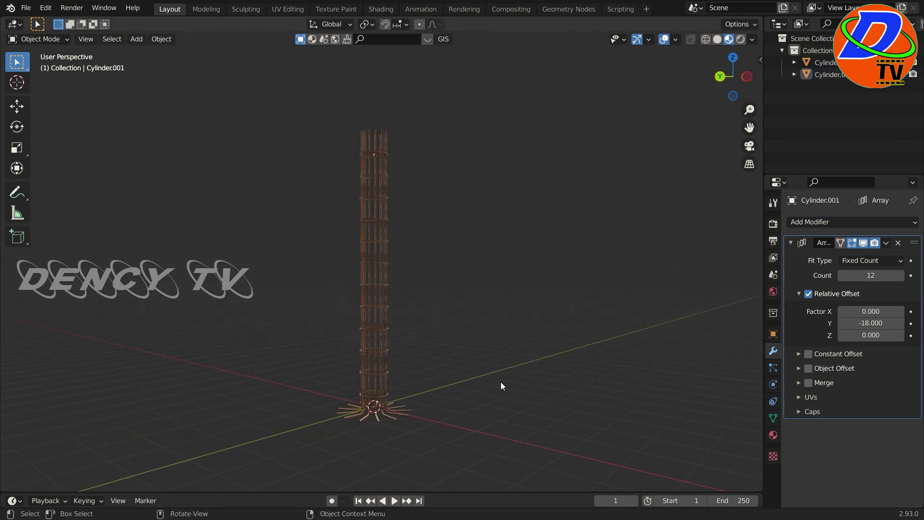
pyautogui.scroll(4, 501, 382)
pyautogui.scroll(1, 465, 373)
pyautogui.moveTo(472, 293)
pyautogui.mouseDown(button='middle')
pyautogui.moveTo(507, 312)
pyautogui.moveTo(561, 256)
pyautogui.moveTo(640, 251)
pyautogui.mouseUp(button='middle')
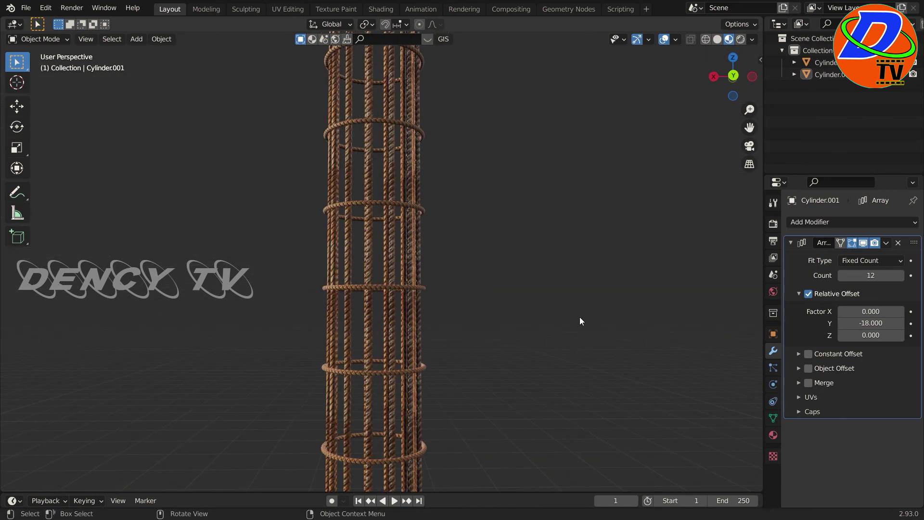